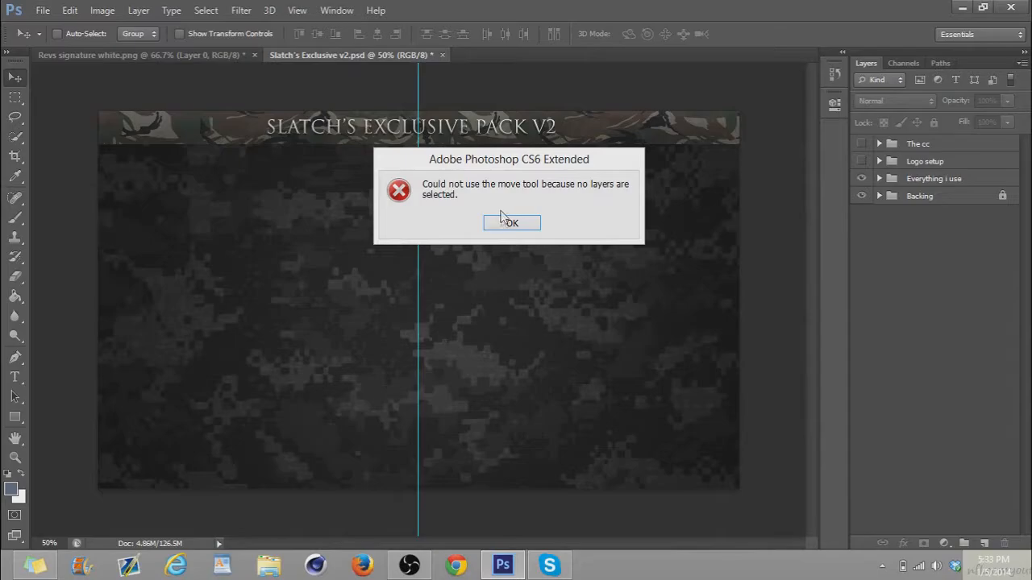
Open the oDIOUS render from the Renders folder inside Rev GFX Pack on the Desktop
key(ctrl+o)
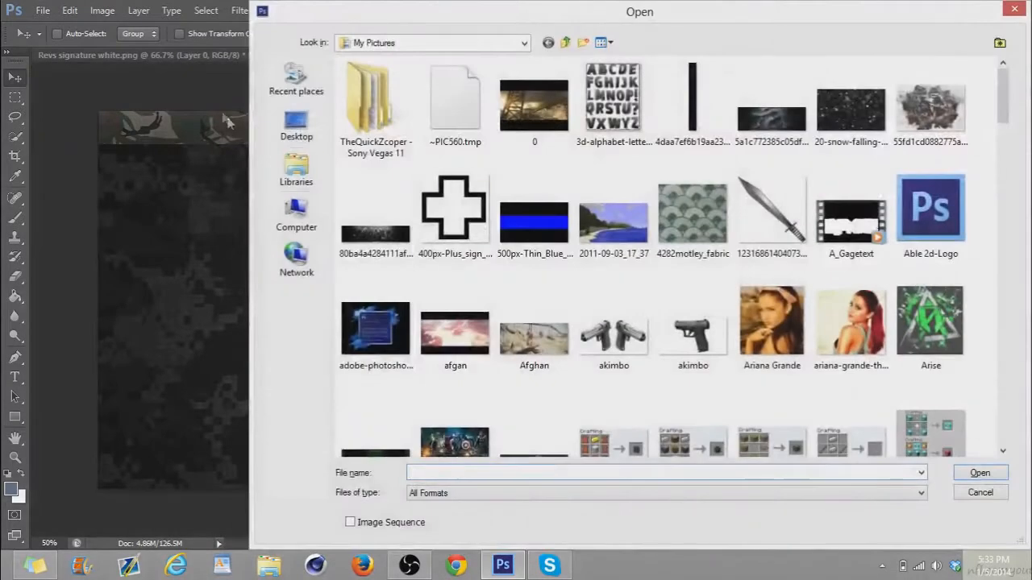
click(290, 129)
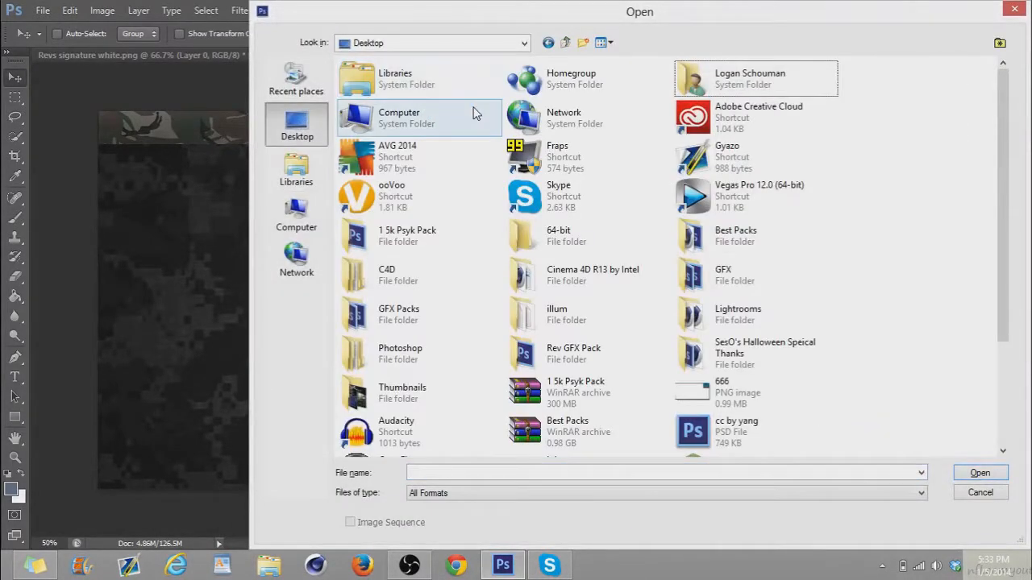
click(591, 362)
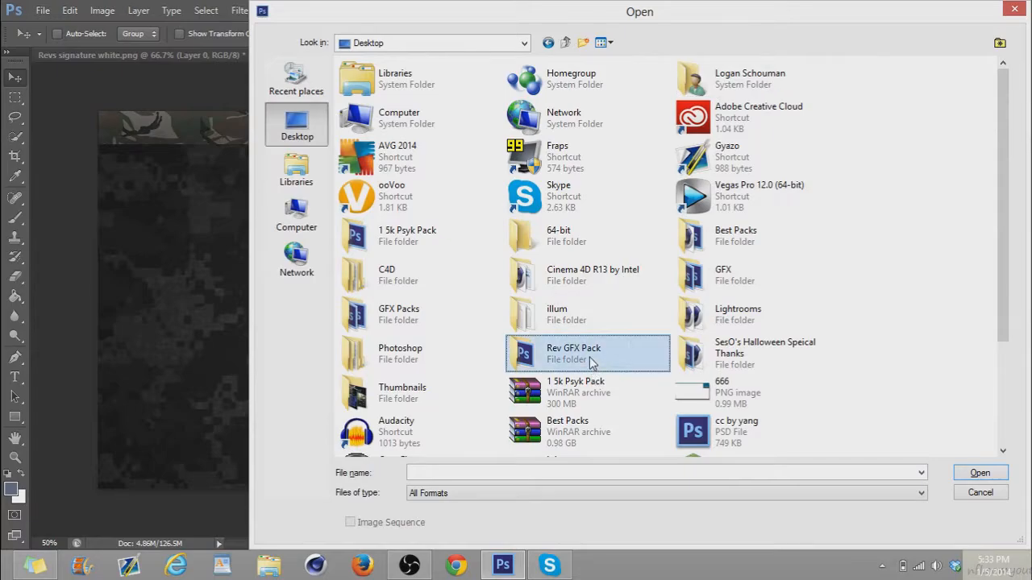
double_click(589, 357)
double_click(399, 97)
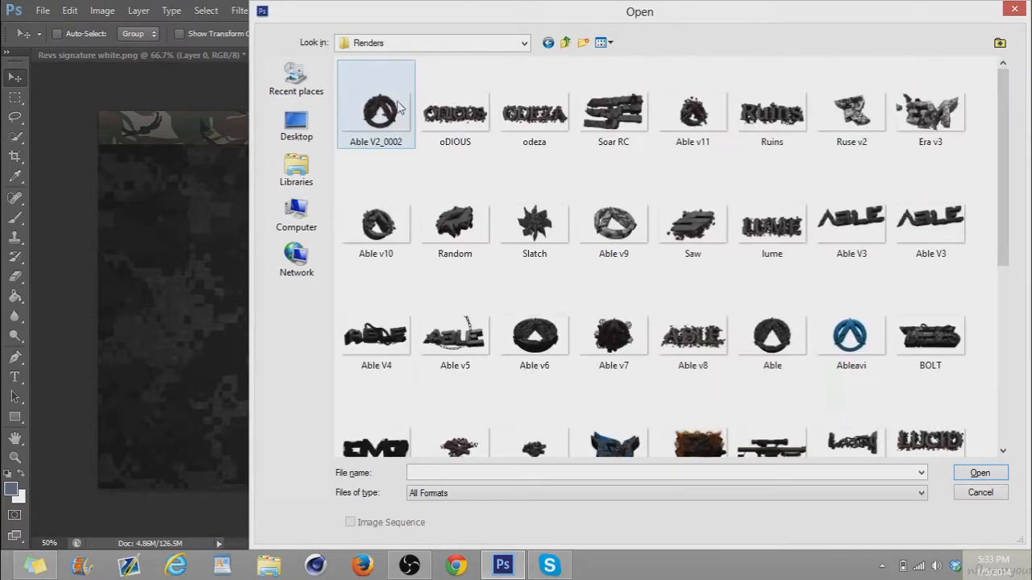
double_click(458, 117)
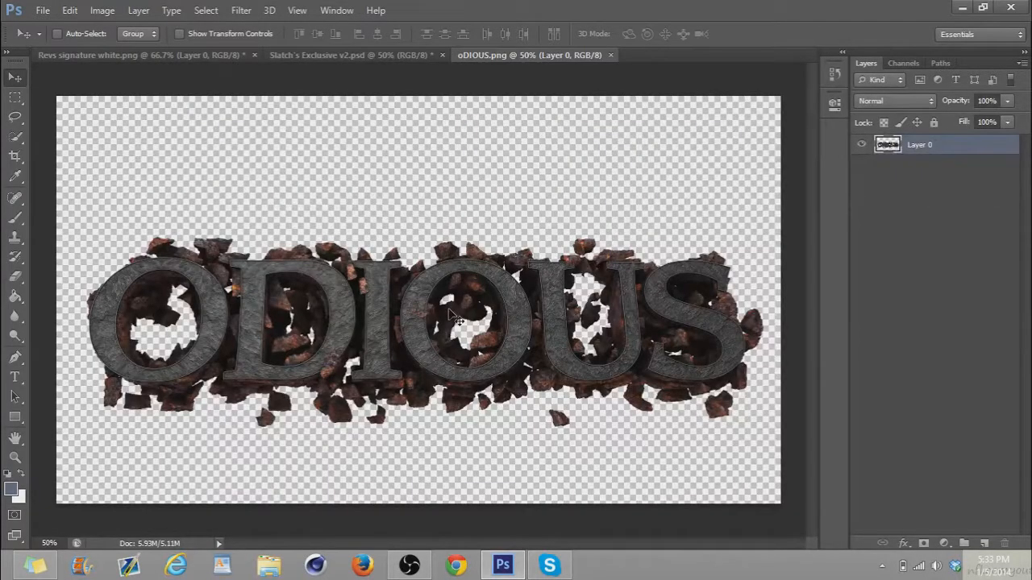
scroll(420, 319, up, 4)
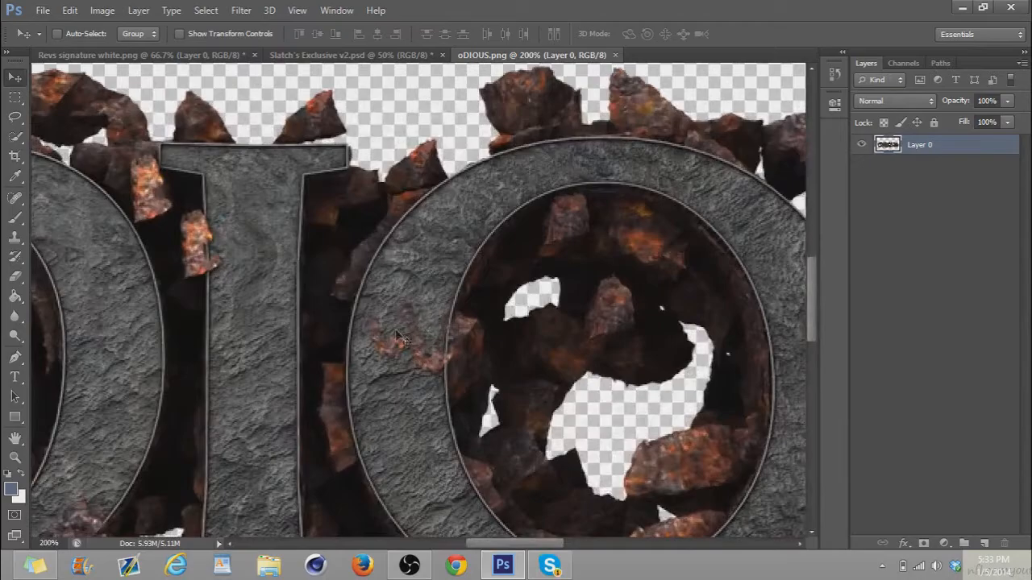
key(ctrl+0)
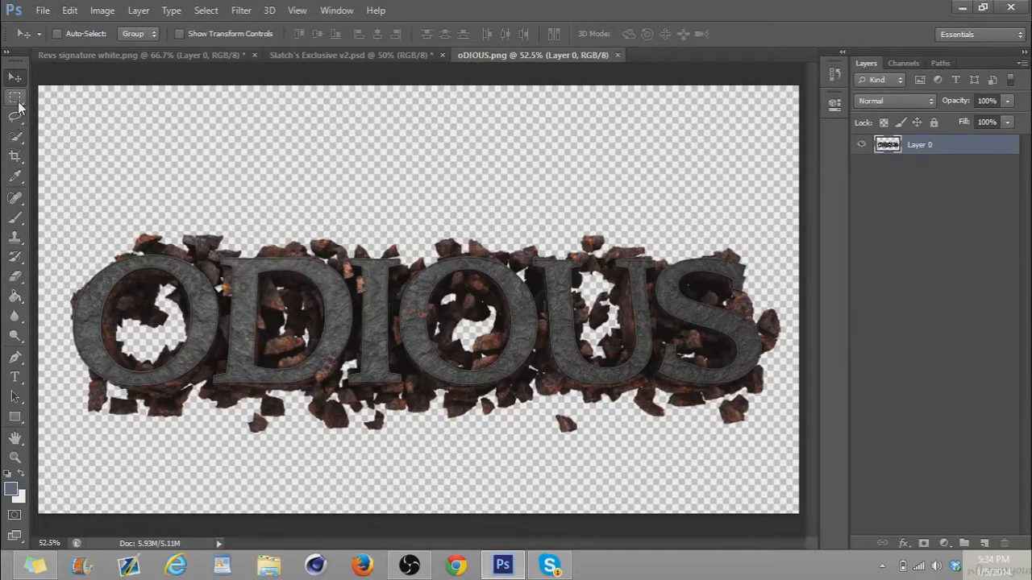
click(14, 357)
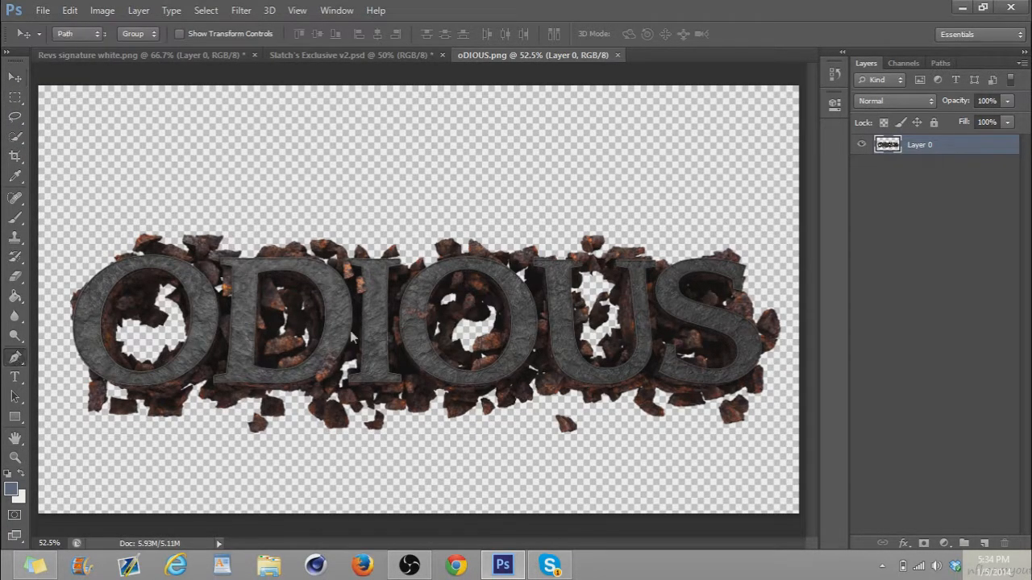
scroll(417, 316, up, 4)
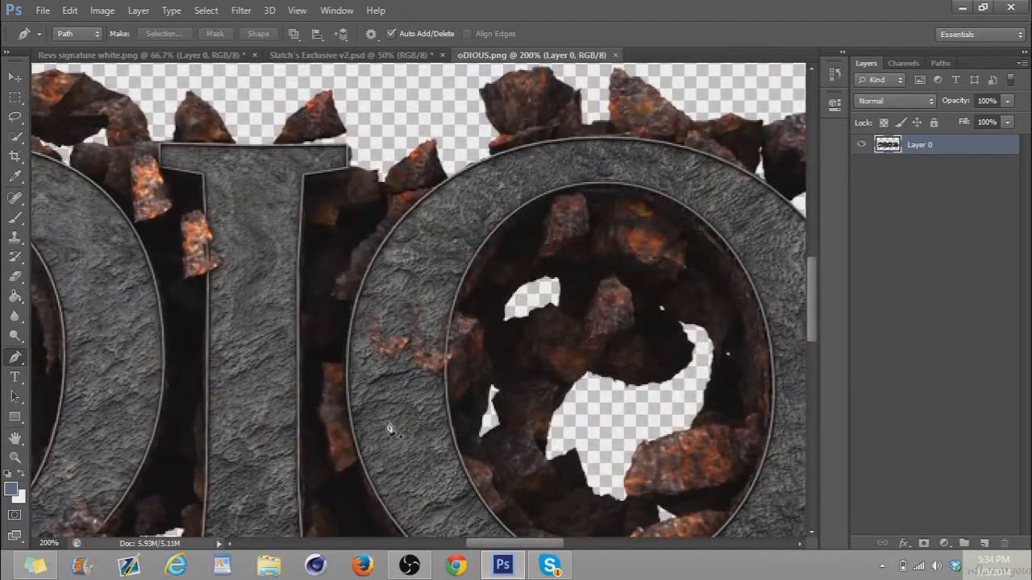
drag(376, 388, 375, 435)
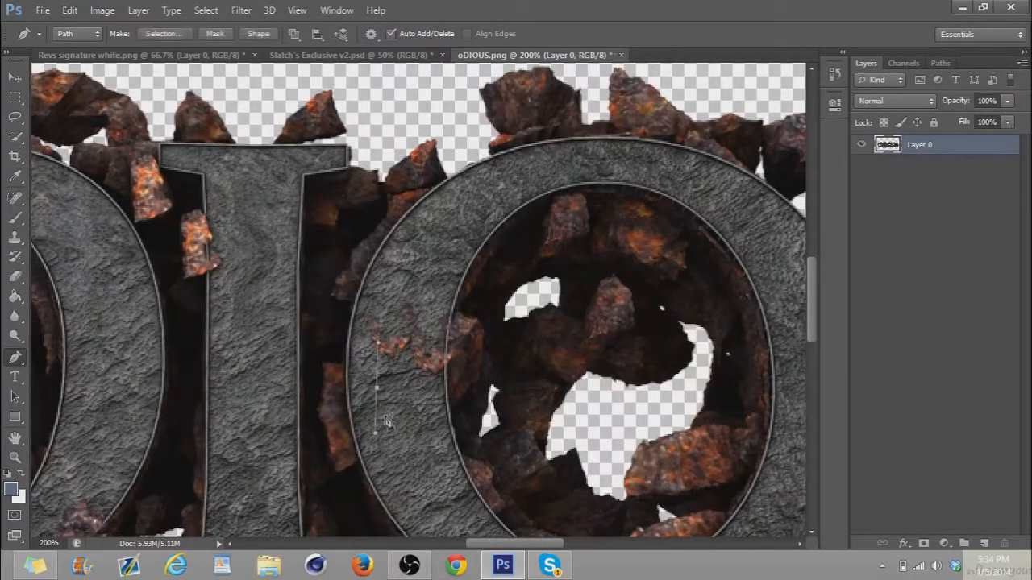
key(ctrl+z)
drag(388, 406, 118, 374)
key(ctrl+z)
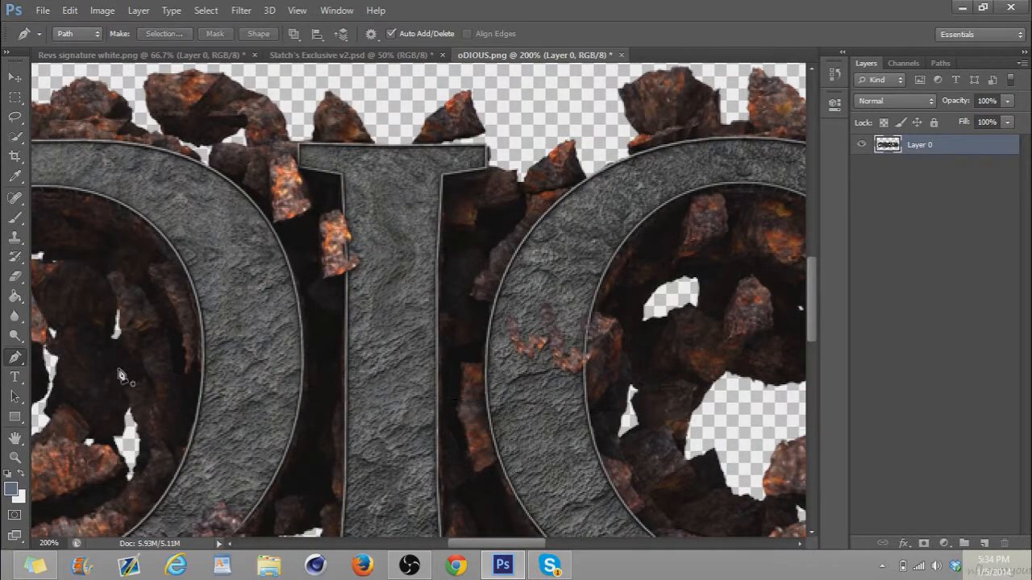
Outline a clean stone patch below the rusty marks on the second O with the Freeform Pen and make it a selection with 0-pixel feather
click(17, 360)
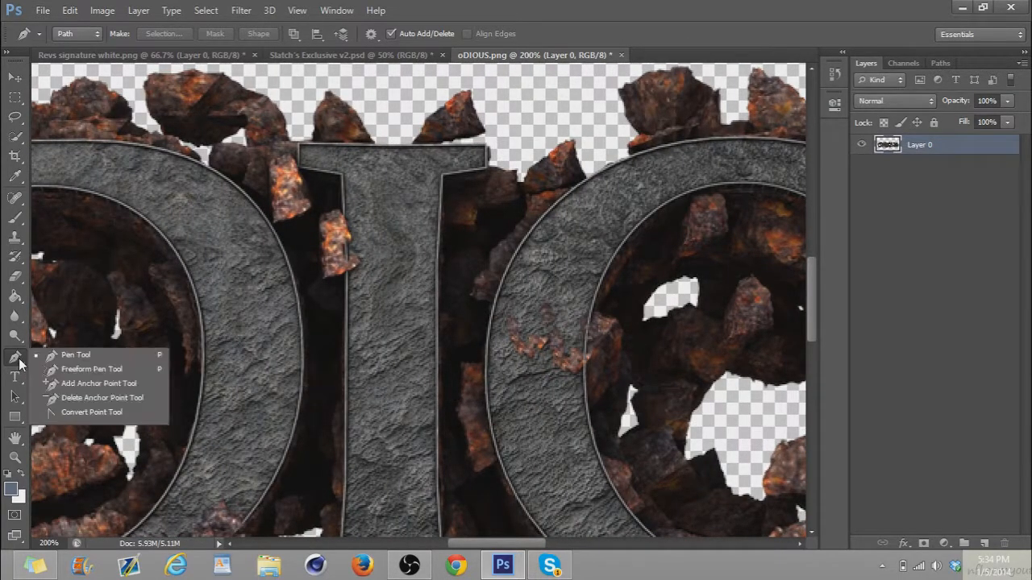
click(77, 371)
mouse_move(517, 409)
mouse_down()
mouse_move(566, 411)
mouse_move(570, 443)
mouse_move(559, 474)
mouse_move(520, 415)
mouse_up()
right_click(545, 419)
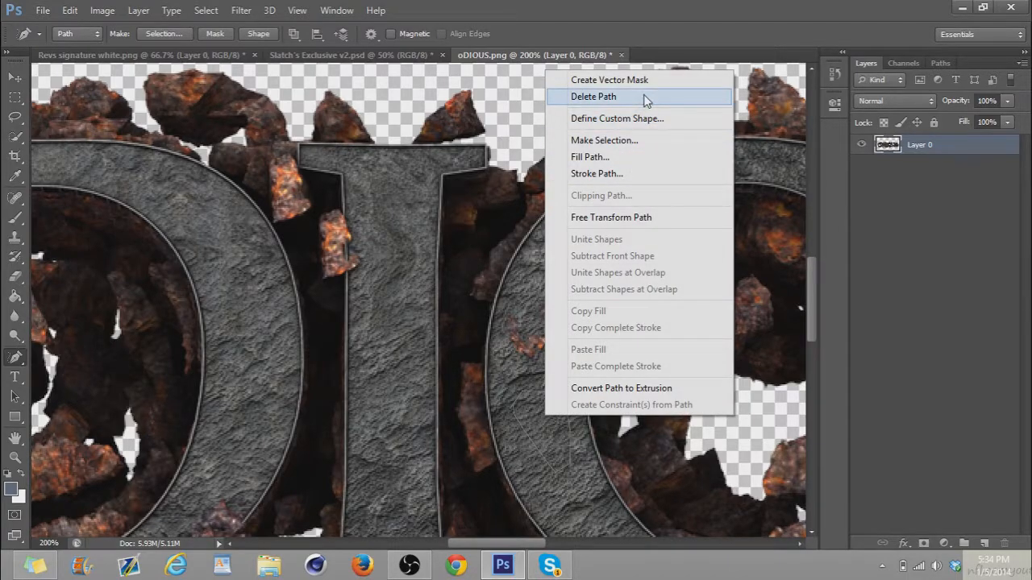
click(605, 140)
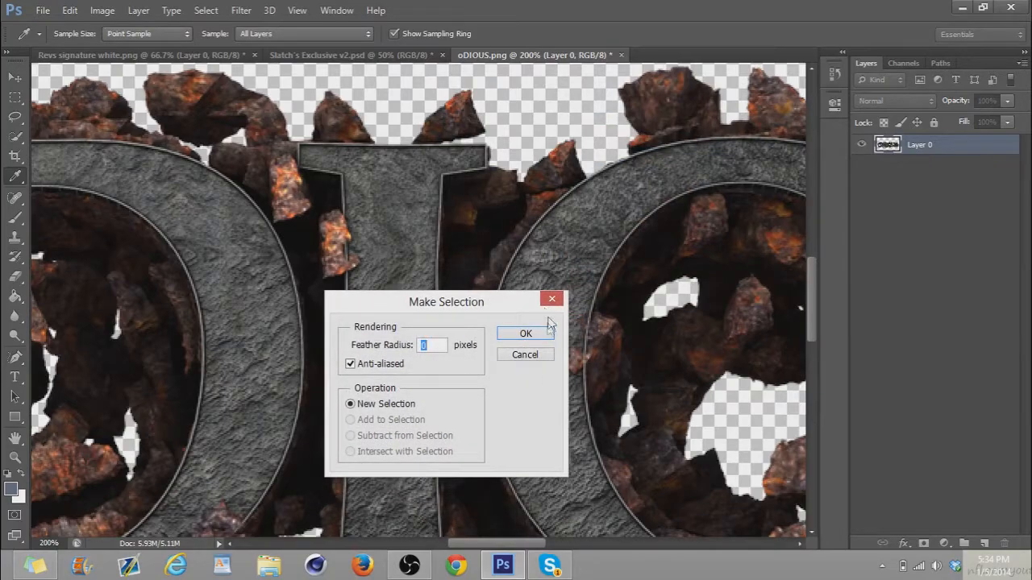
click(546, 335)
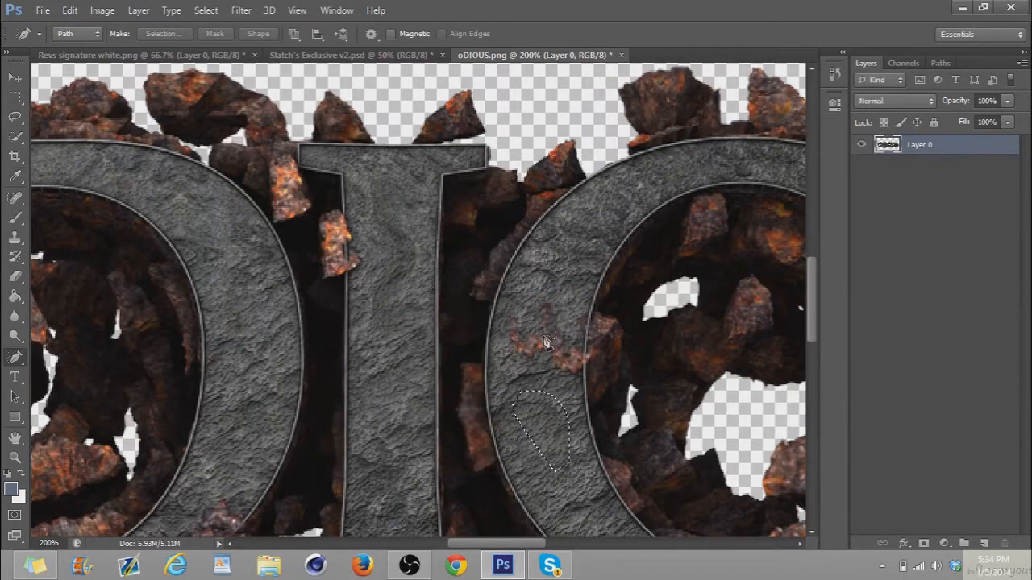
right_click(553, 435)
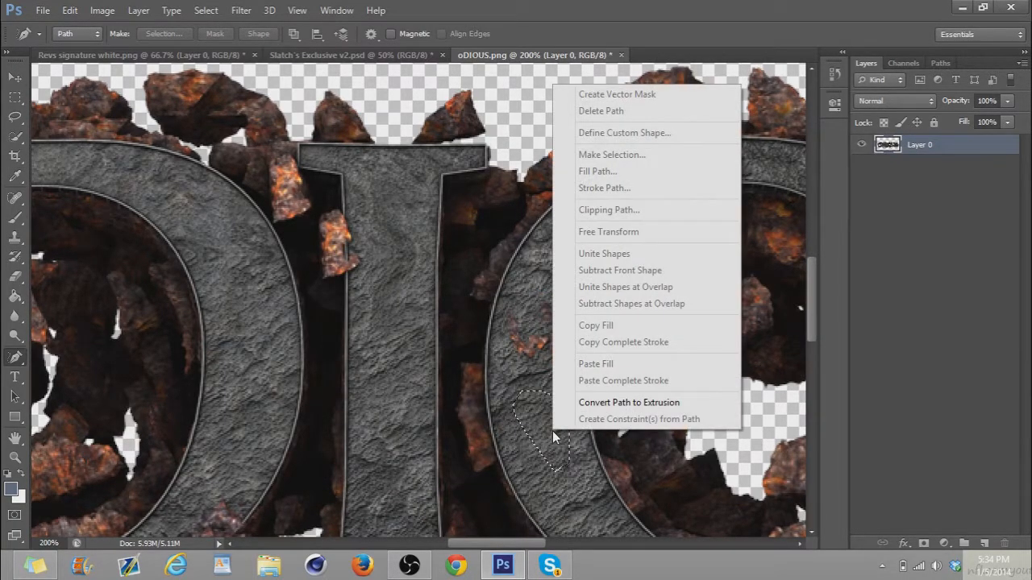
click(597, 408)
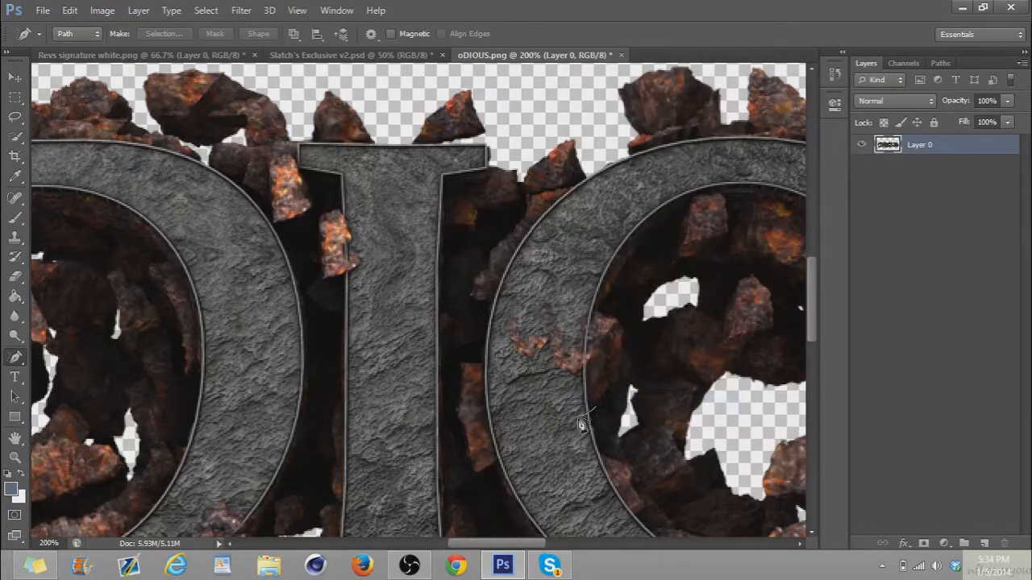
key(ctrl+alt+z)
key(ctrl+alt+z)
key(ctrl+Return)
Copy the selected stone patch to a new layer, duplicate it once, and place both patches over the rusty marks on the second O
click(15, 76)
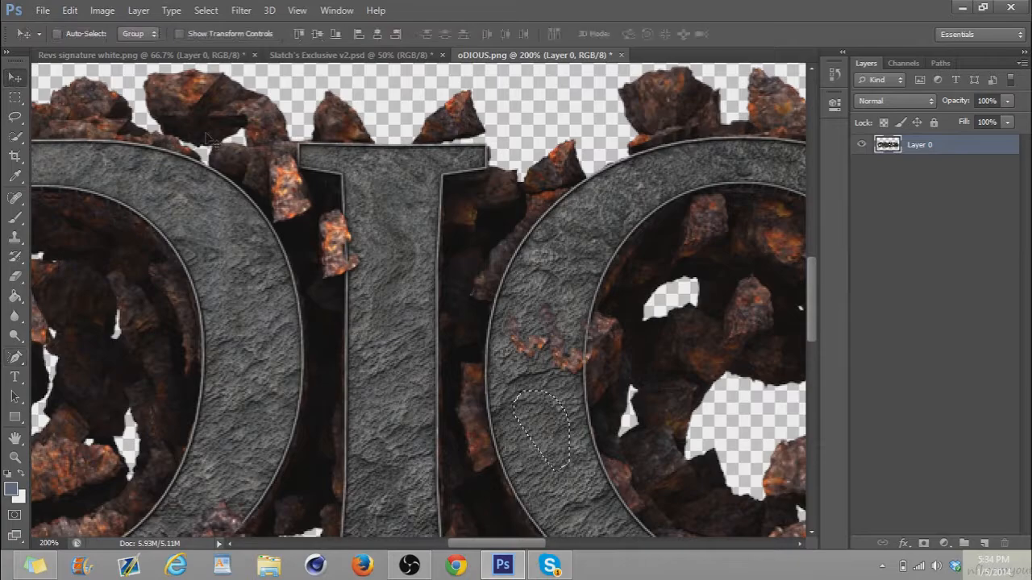
key(ctrl+j)
drag(555, 402, 546, 329)
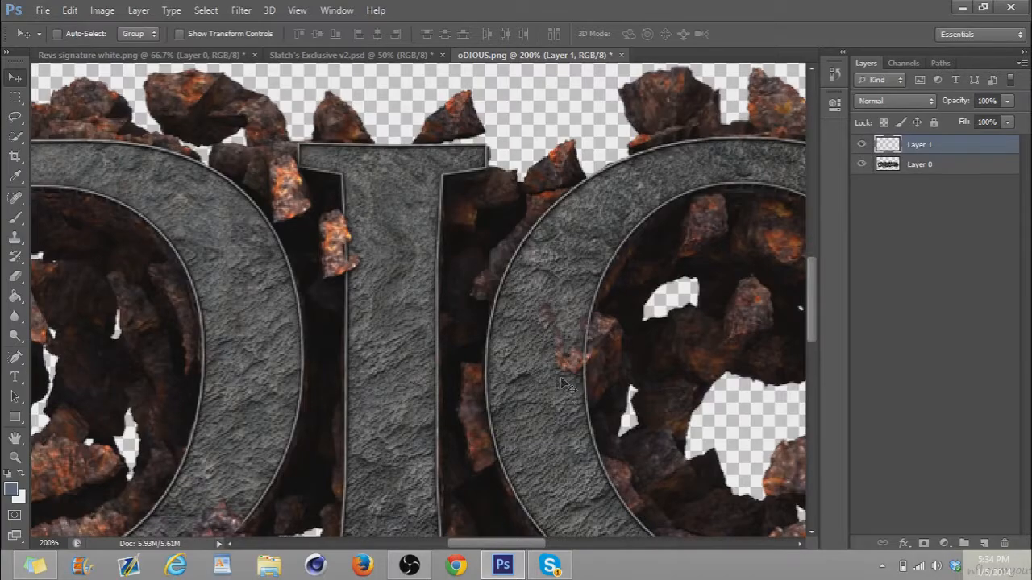
key(ctrl+j)
drag(536, 340, 550, 313)
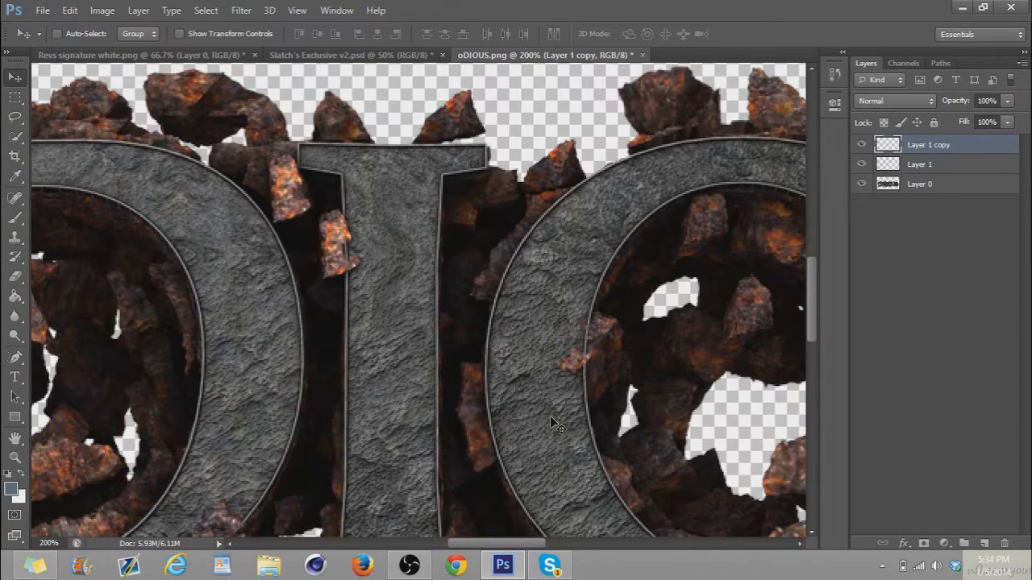
Duplicate the stone patch twice more and position the copies over the rust near the O's inner edge and the area above it
key(ctrl+j)
drag(554, 375, 565, 389)
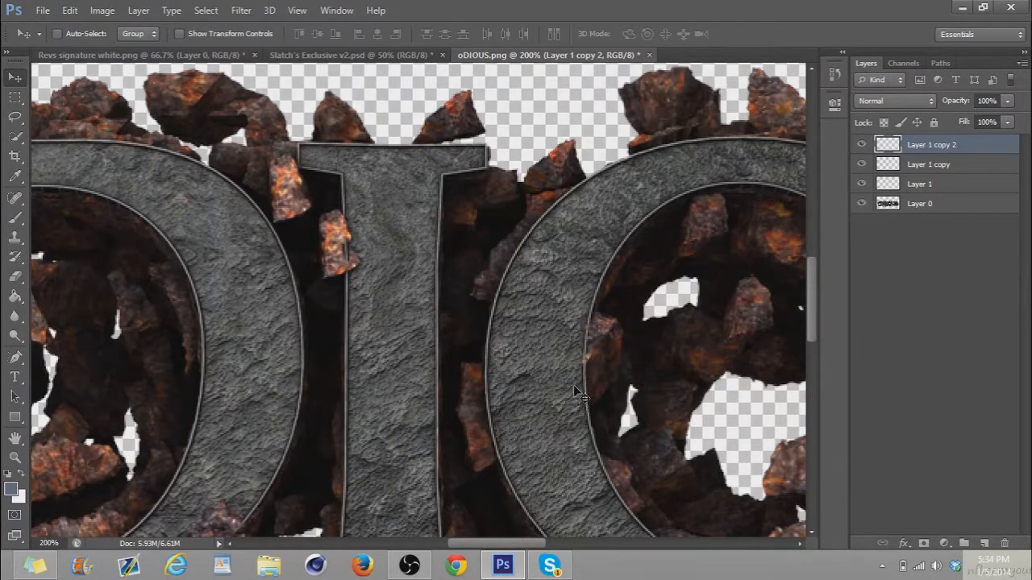
key(Up)
key(Up)
key(Up)
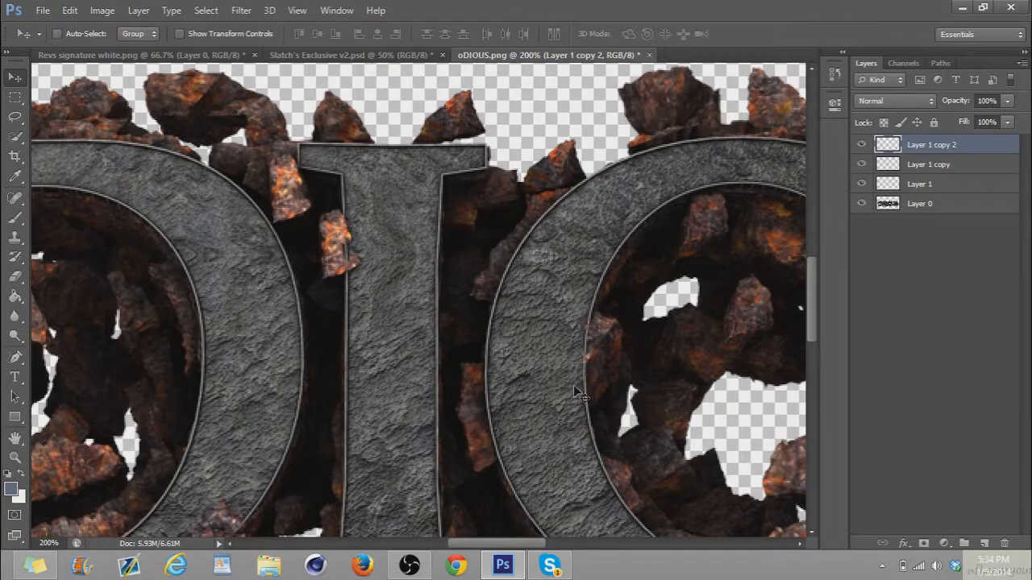
key(ctrl+j)
drag(573, 382, 574, 300)
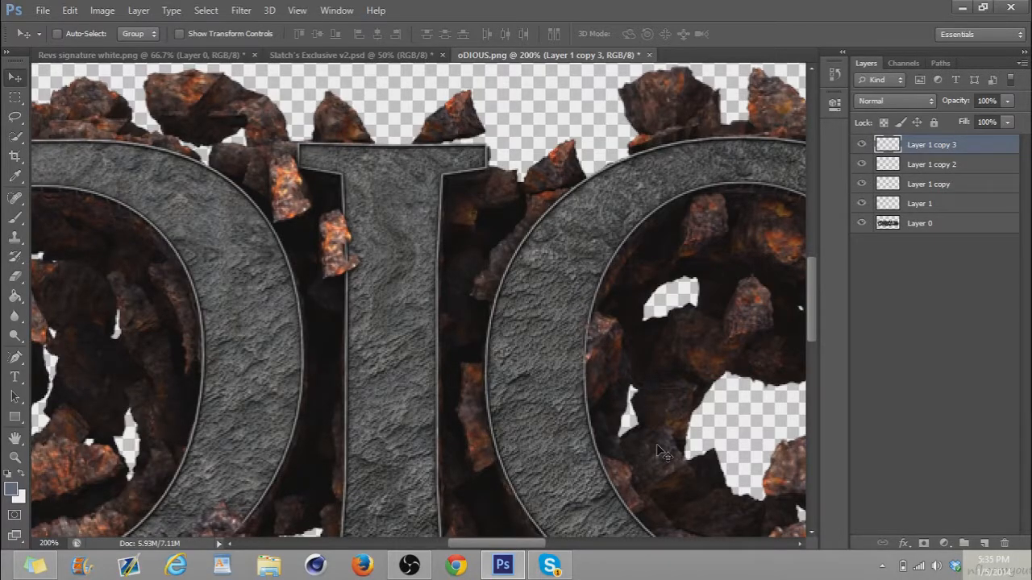
Merge the stone patch layers with the original ODIOUS layer and duplicate the merged layer
key(ctrl+o)
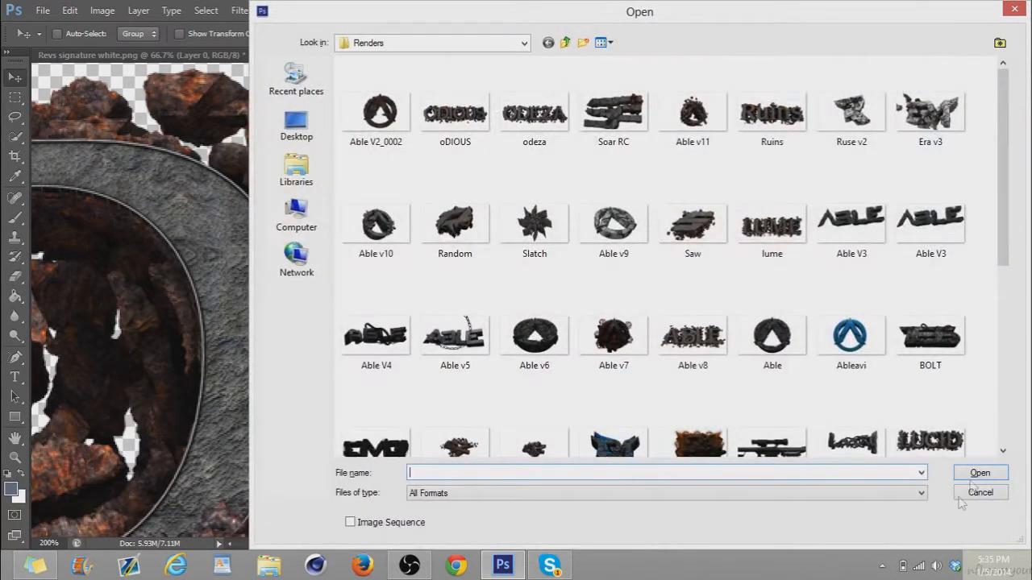
click(989, 492)
key(ctrl+0)
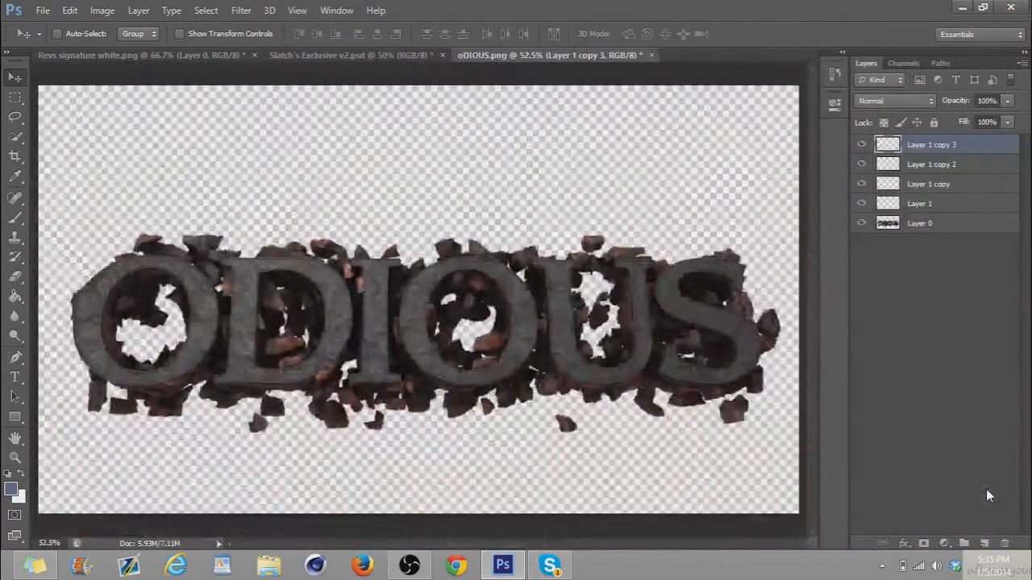
shift+click(925, 225)
key(ctrl+e)
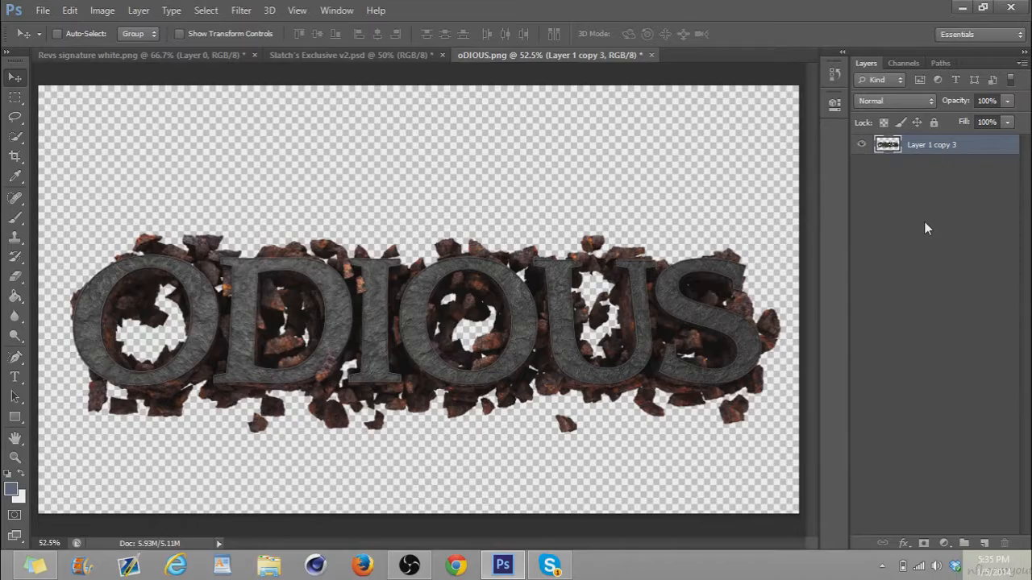
key(ctrl+j)
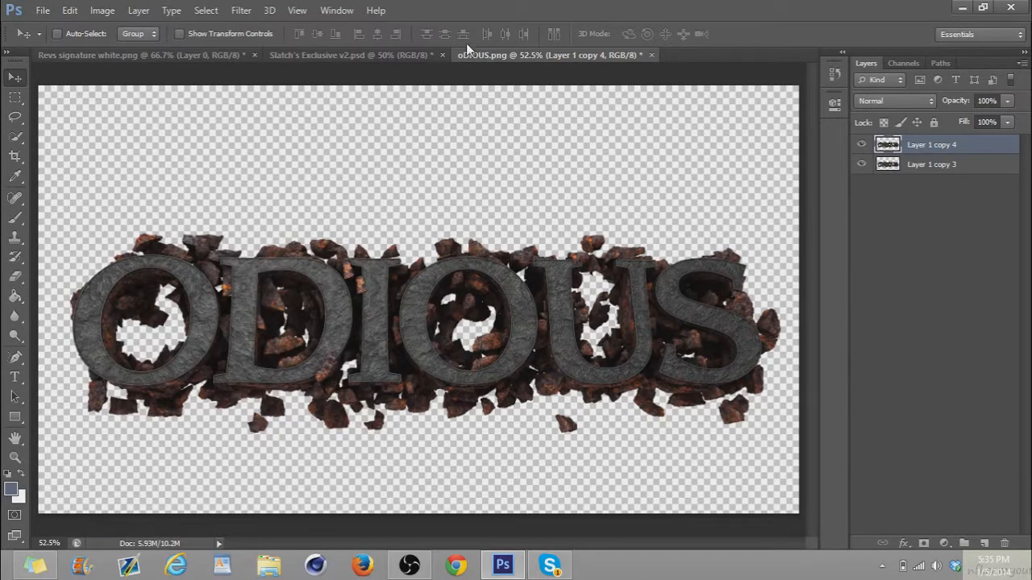
Apply the Glowing Edges filter to the duplicate layer with Edge Width 1 and Edge Brightness 20
click(242, 10)
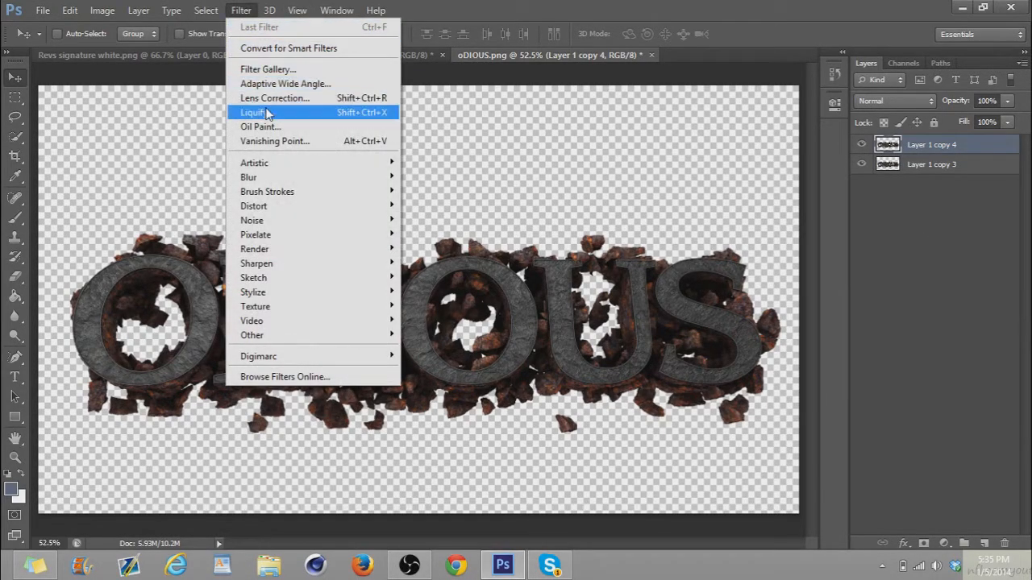
mouse_move(266, 185)
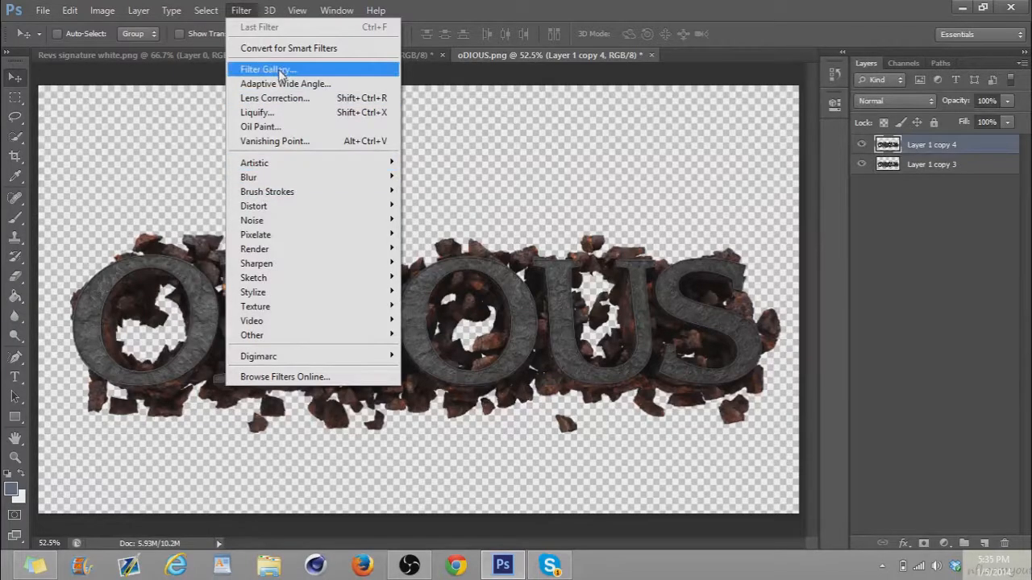
click(276, 69)
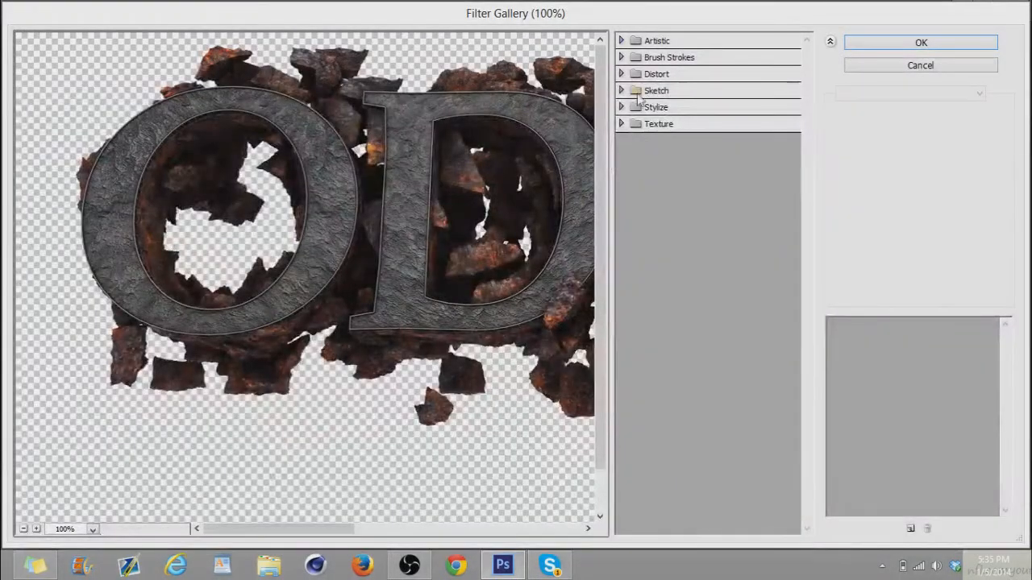
click(655, 107)
click(647, 136)
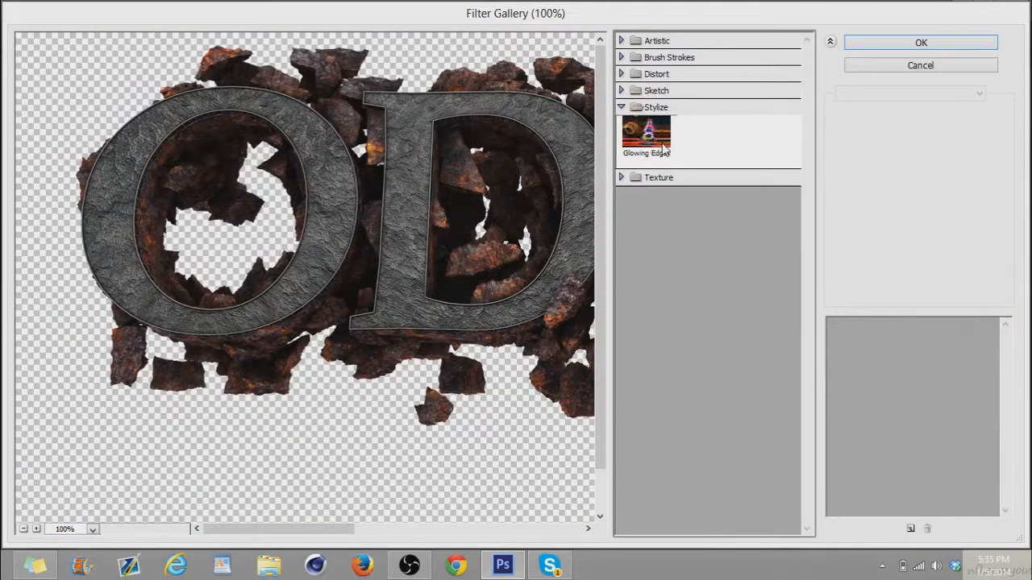
click(978, 115)
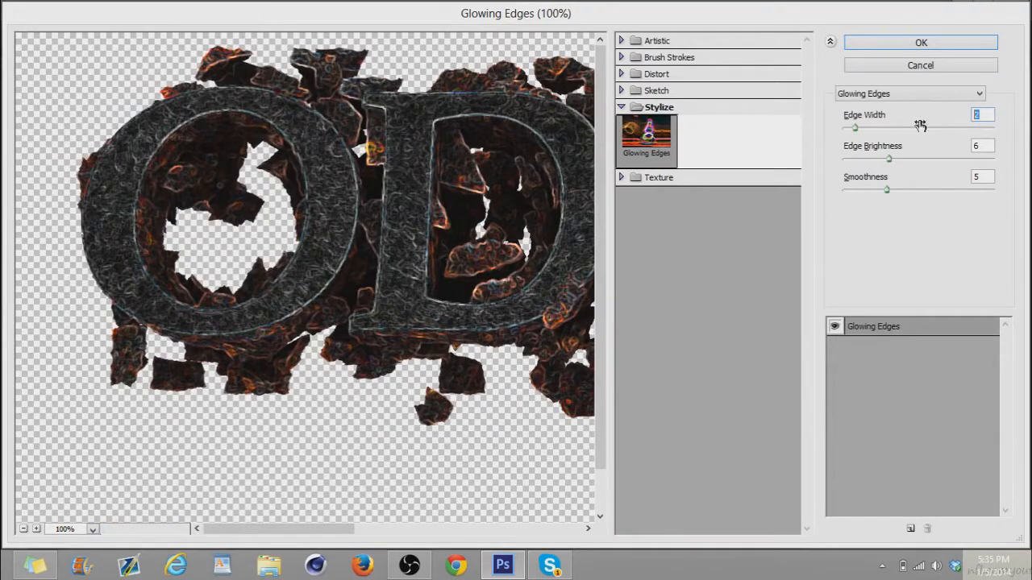
text(1)
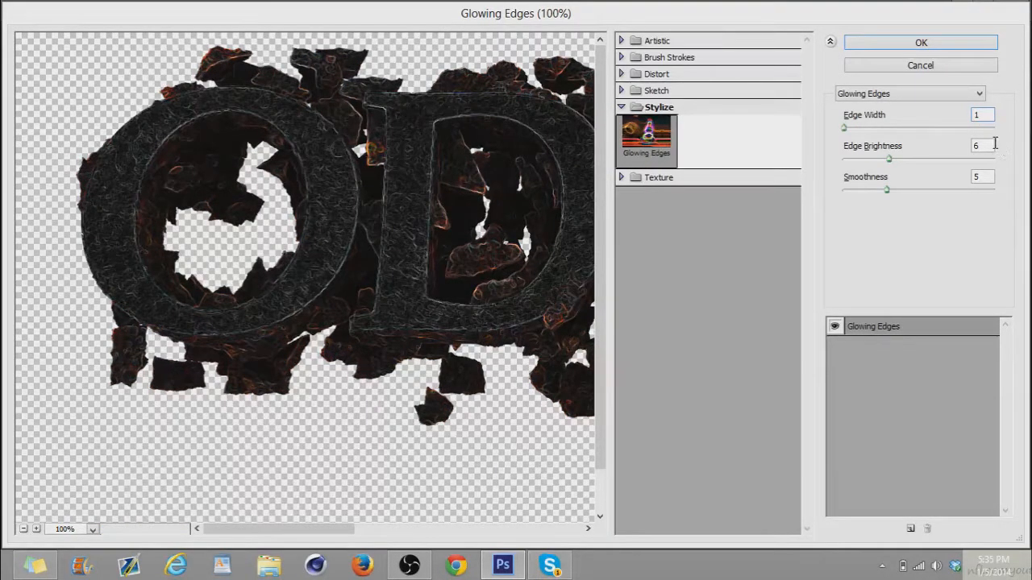
text(20)
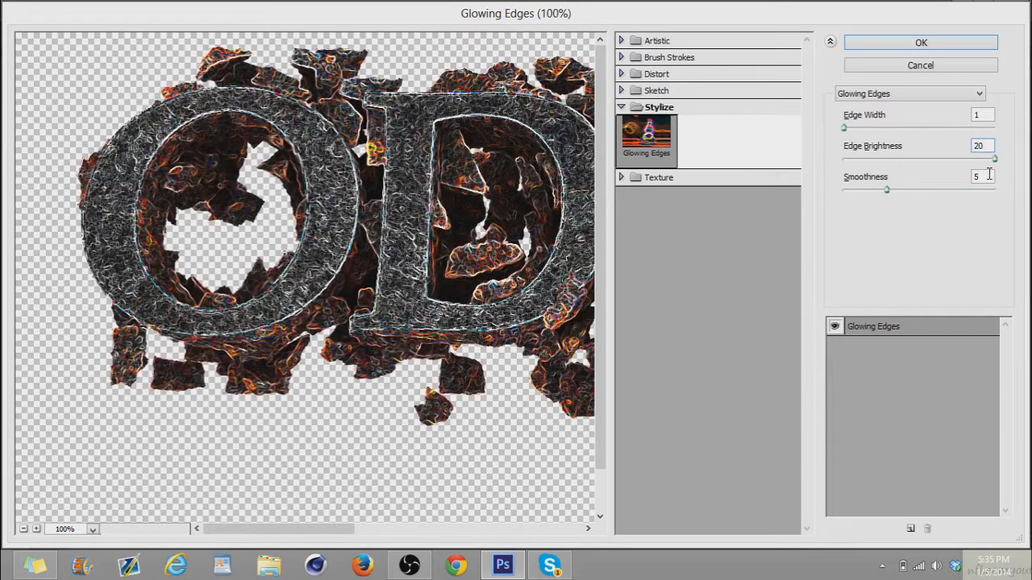
click(904, 42)
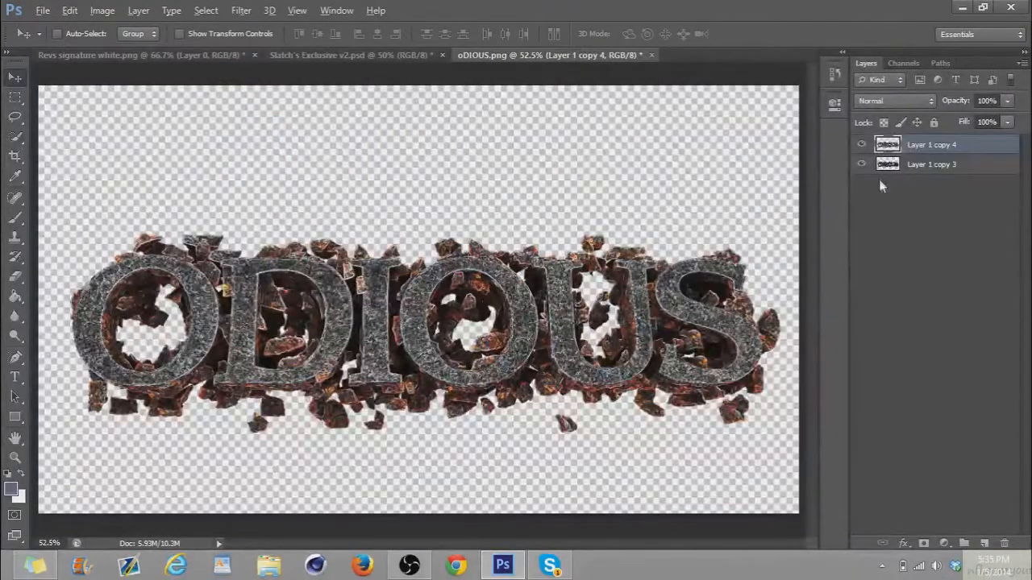
Clip the Glowing Edges layer to the layer below, reduce its opacity to about 19%, and merge the two layers
alt+click(906, 155)
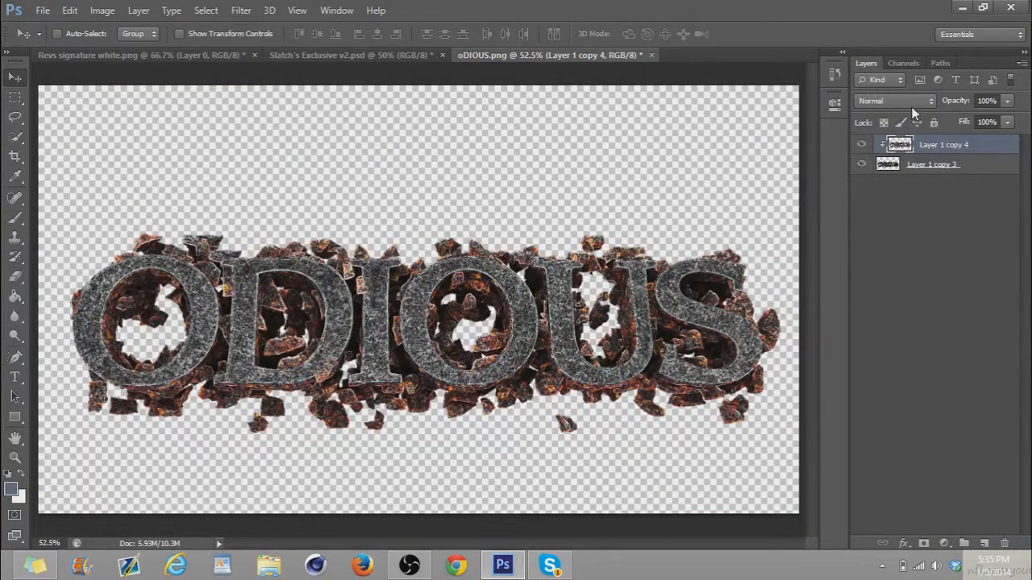
drag(959, 100, 947, 103)
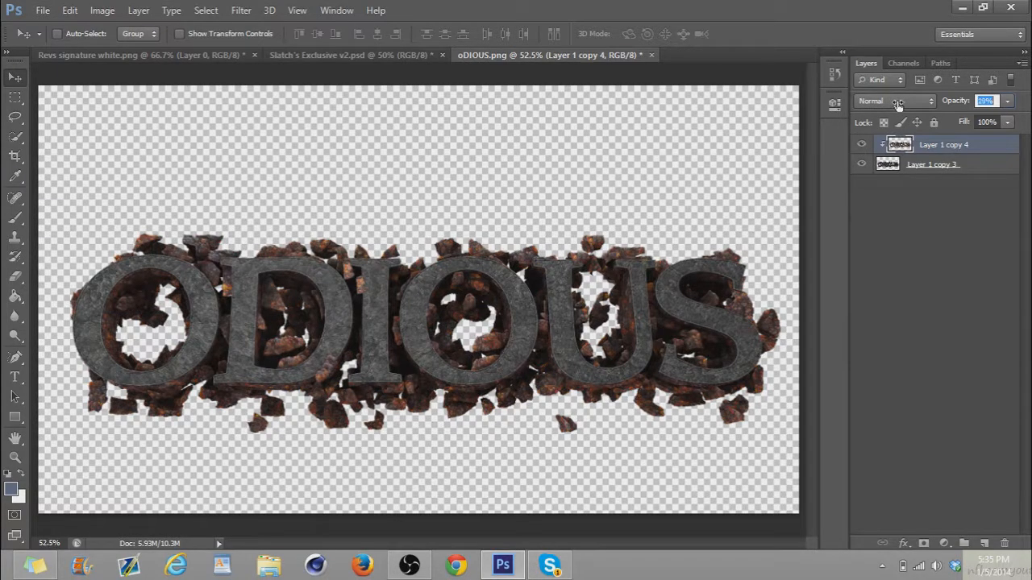
drag(897, 105, 898, 101)
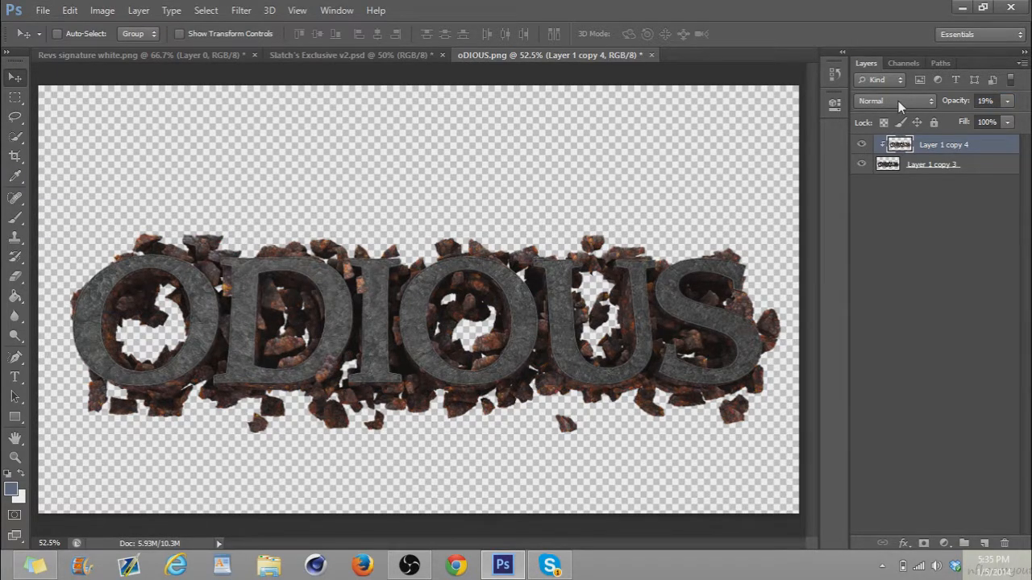
shift+click(887, 175)
key(ctrl+e)
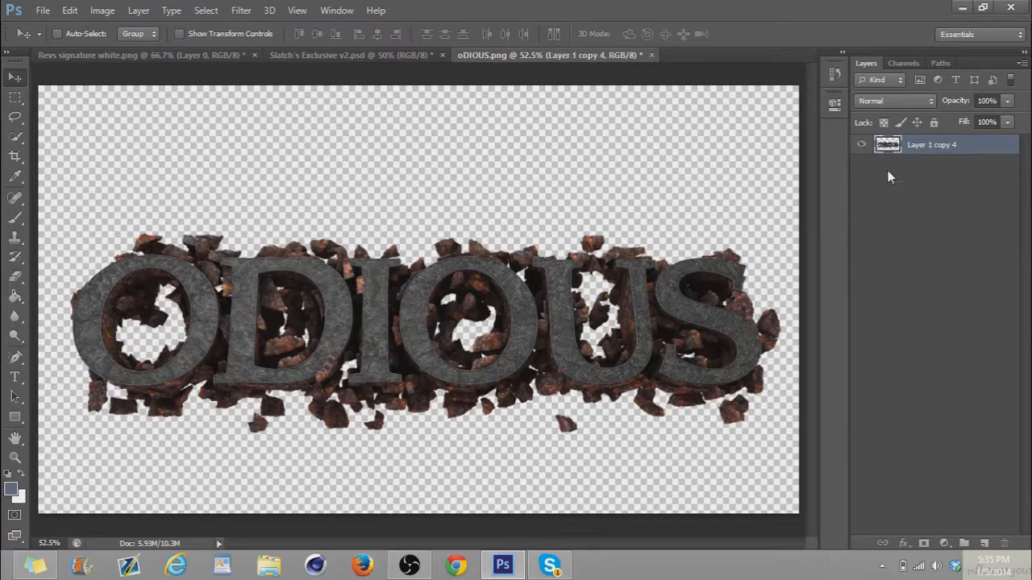
Duplicate the merged layer and apply the Spatter filter to the copy with Spray Radius 10 and a raised Smoothness
key(ctrl+j)
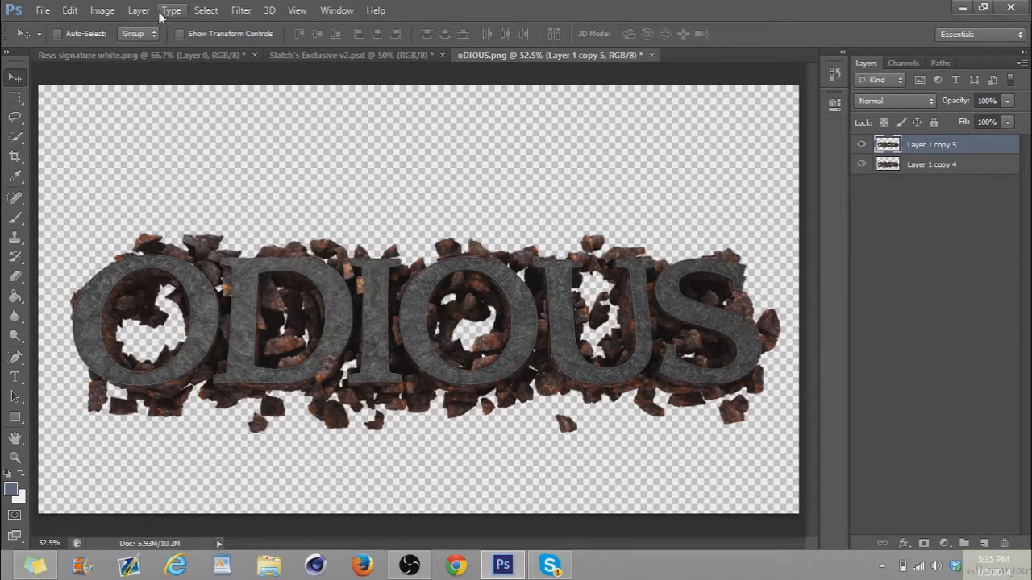
click(241, 10)
click(257, 70)
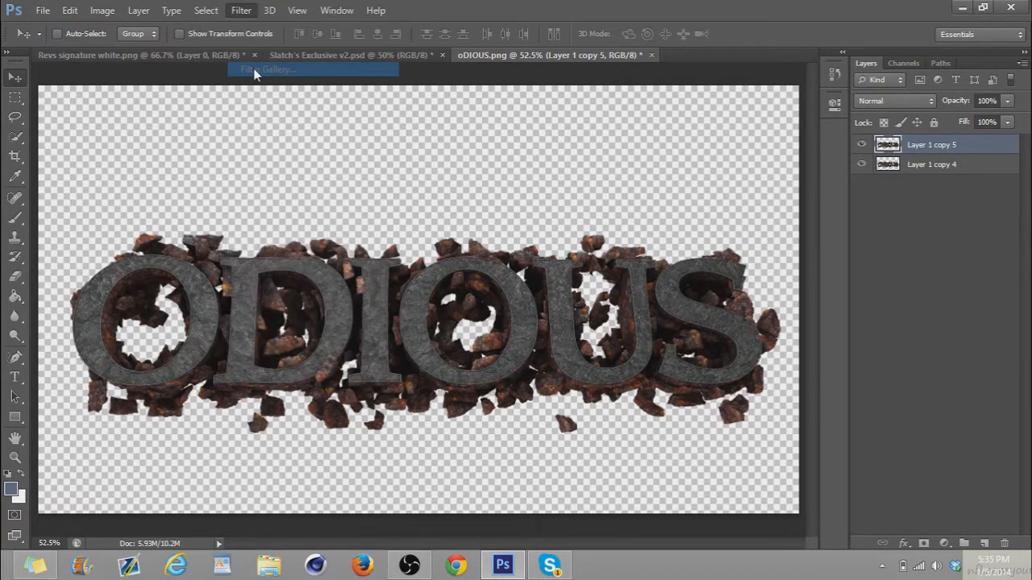
click(633, 90)
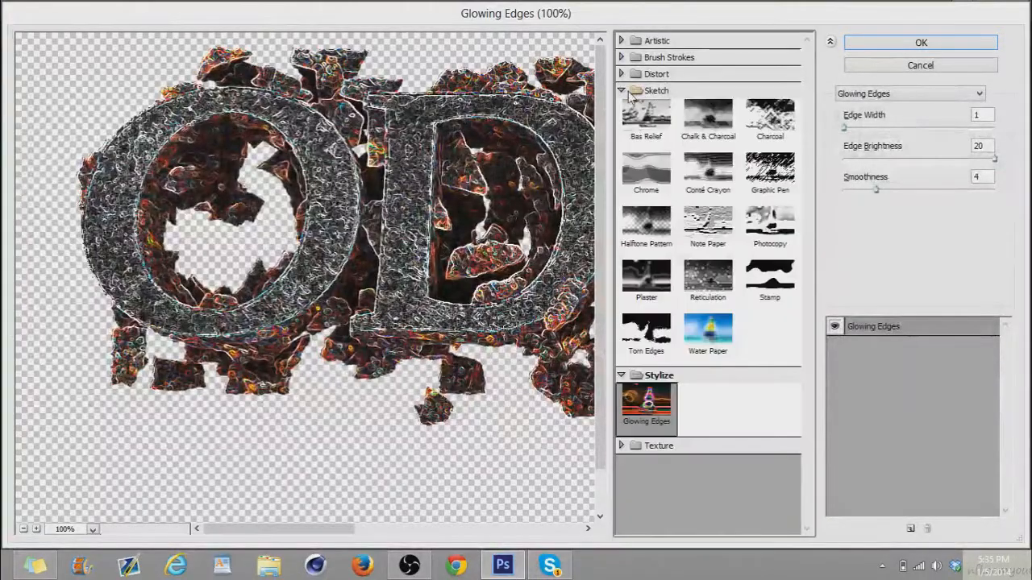
click(630, 73)
click(637, 58)
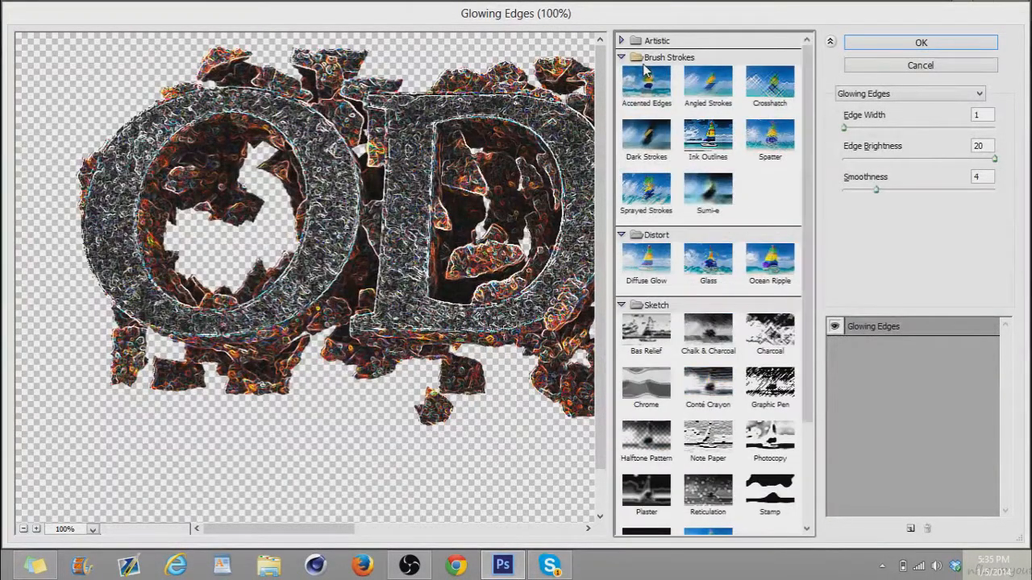
click(775, 147)
drag(954, 159, 915, 164)
click(948, 161)
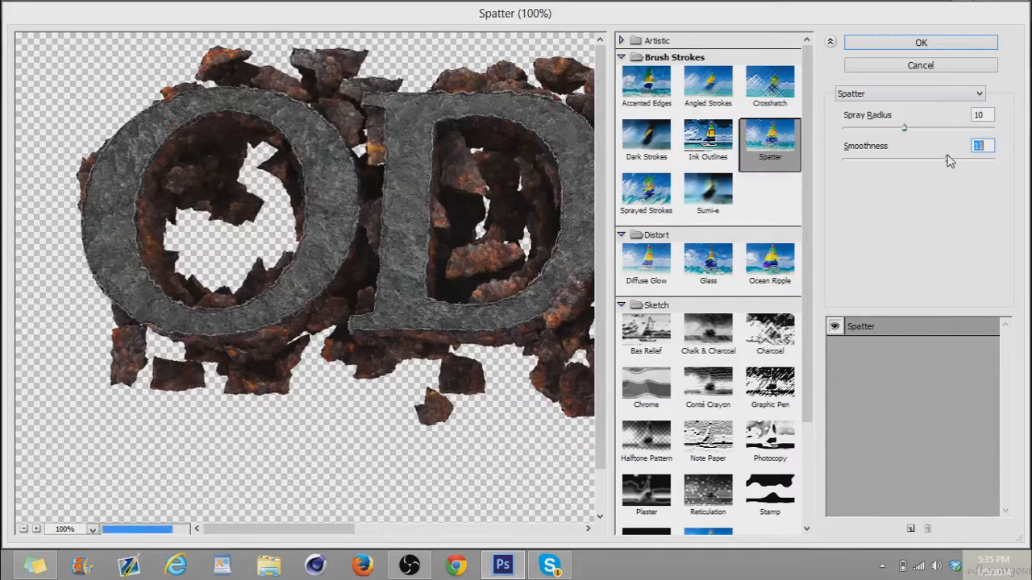
click(937, 161)
click(911, 45)
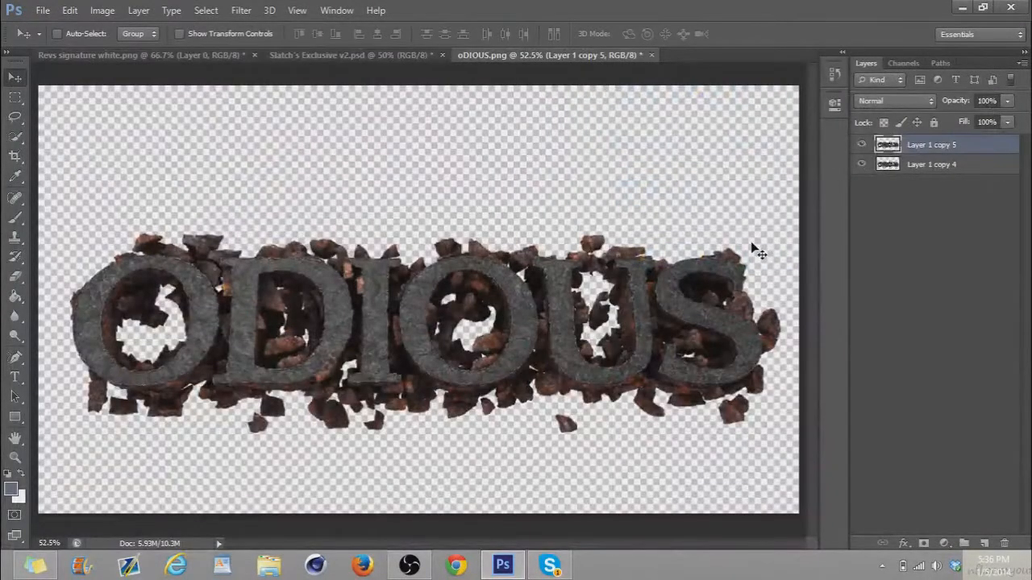
Clip the Spatter layer to the layer below at 55% opacity and erase parts of it with a 370 px soft eraser
alt+click(923, 151)
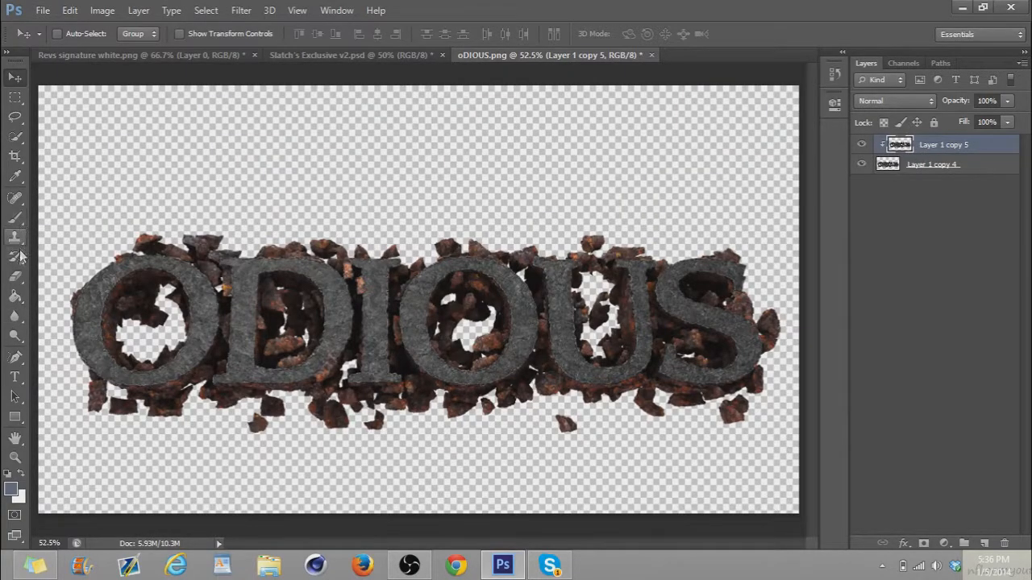
drag(960, 103, 927, 110)
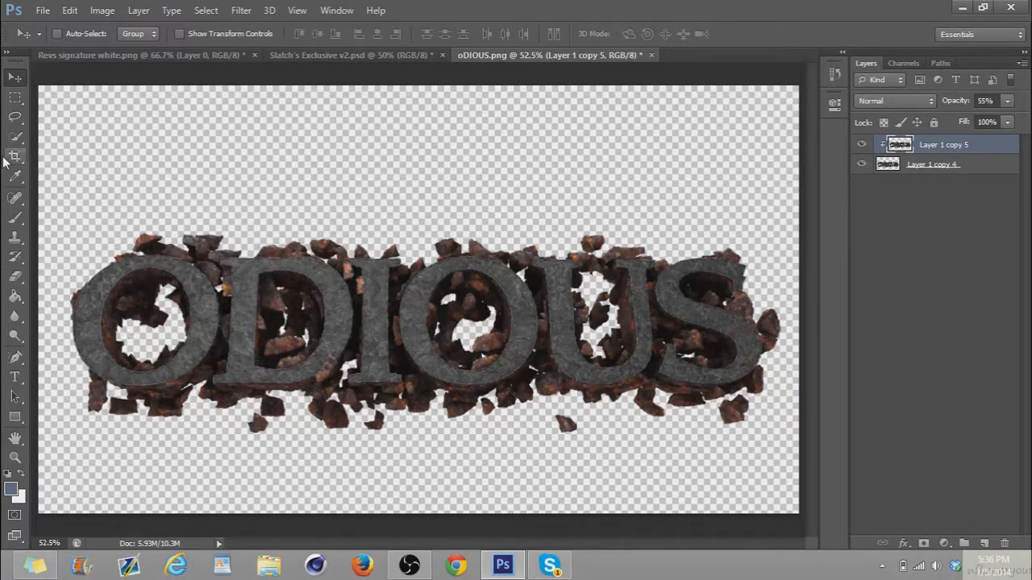
click(15, 277)
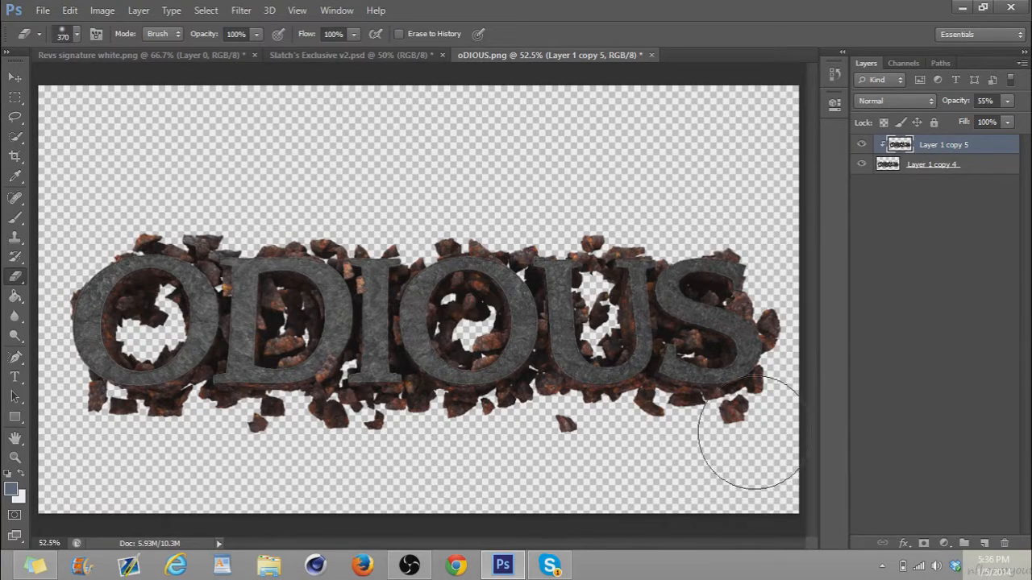
mouse_move(784, 332)
mouse_down()
mouse_move(396, 499)
mouse_move(266, 574)
mouse_up()
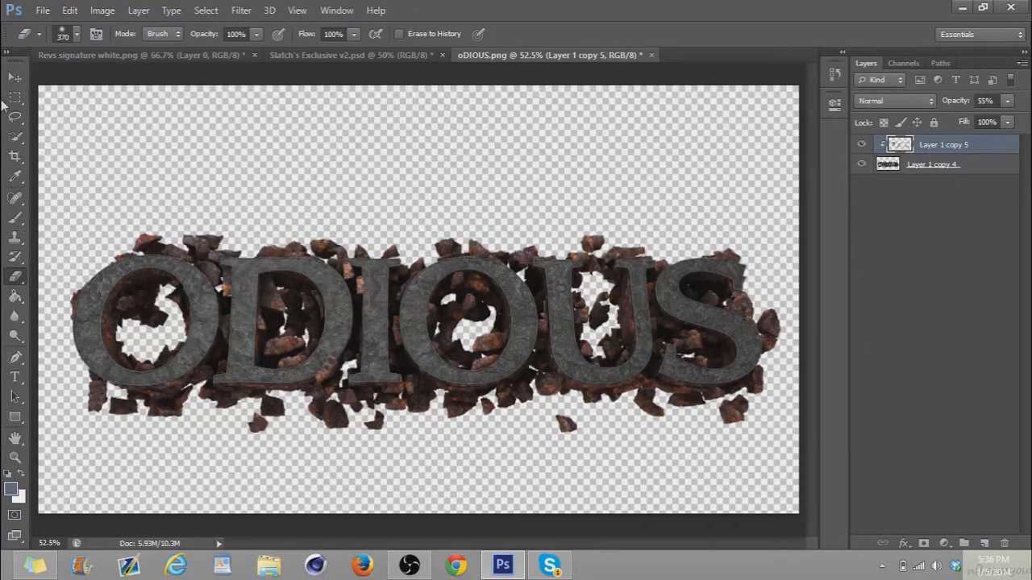
Merge the clipped Spatter layer with the ODIOUS layer below it
click(14, 76)
shift+click(911, 174)
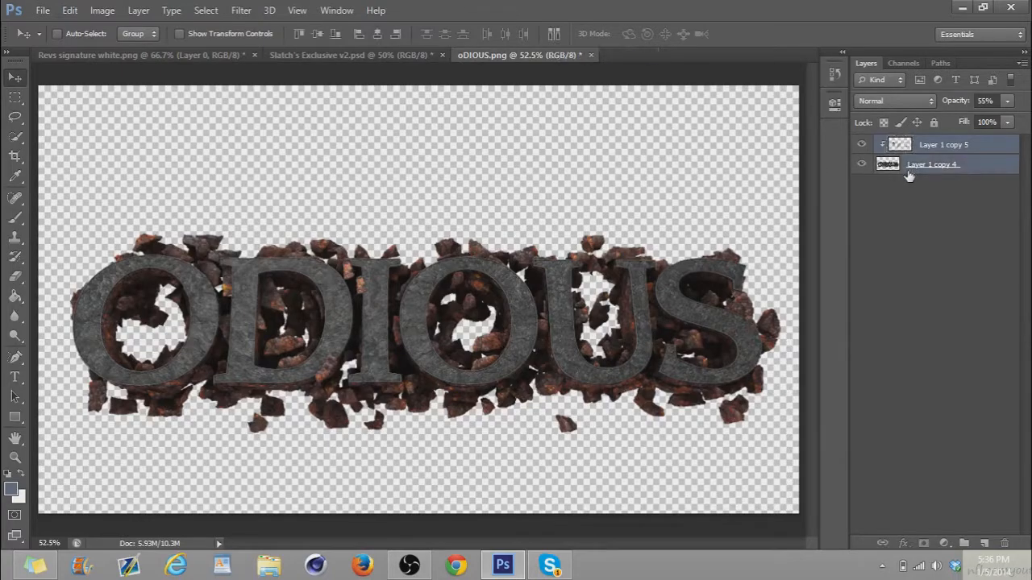
key(ctrl+e)
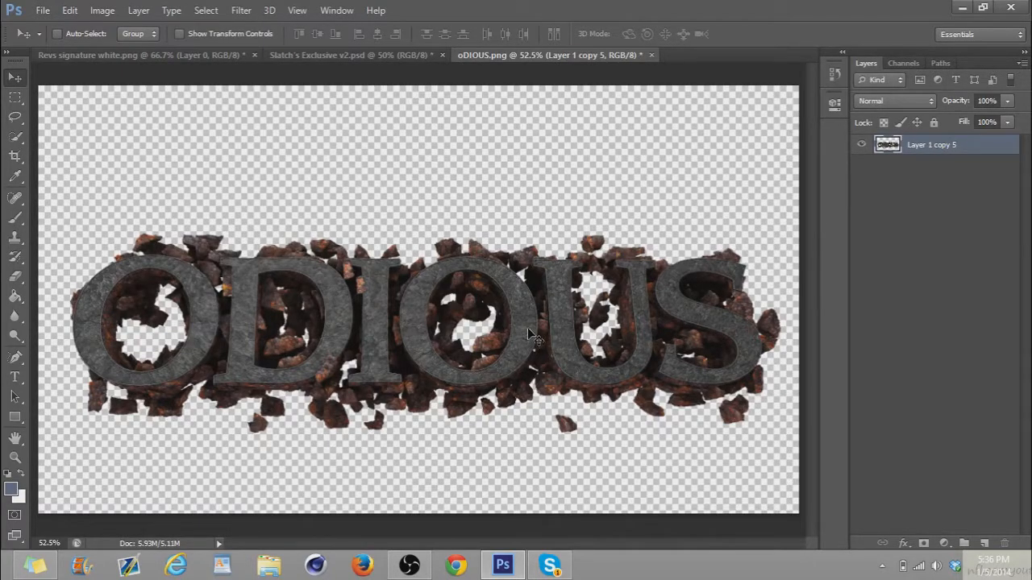
Bring the ODIOUS text into the Slatch's Exclusive v2.psd document, scale it down to fit the canvas, and reposition it
drag(537, 337, 448, 234)
drag(443, 193, 453, 326)
drag(637, 328, 666, 346)
key(ctrl+t)
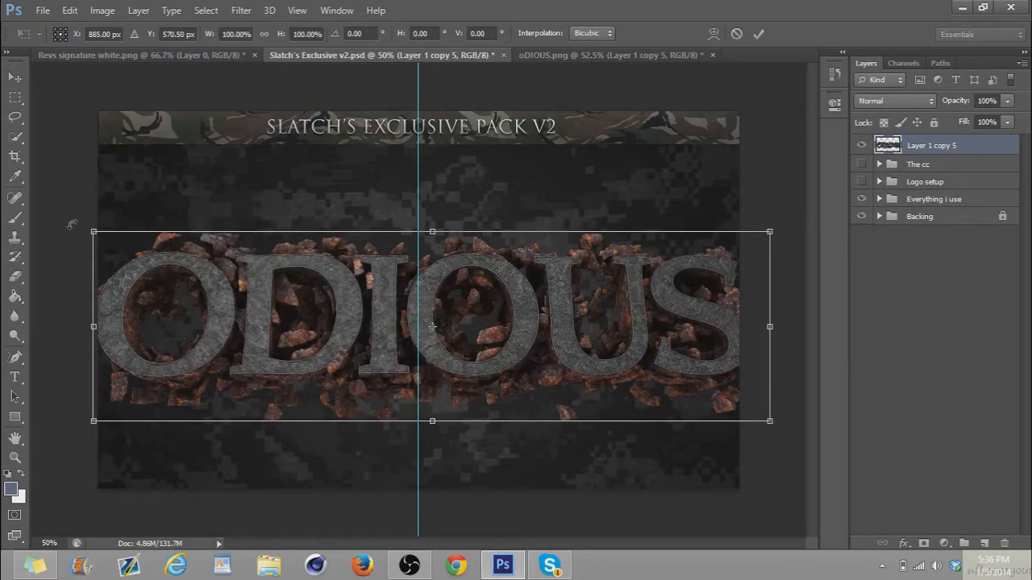
drag(95, 233, 185, 255)
key(Return)
drag(629, 376, 594, 342)
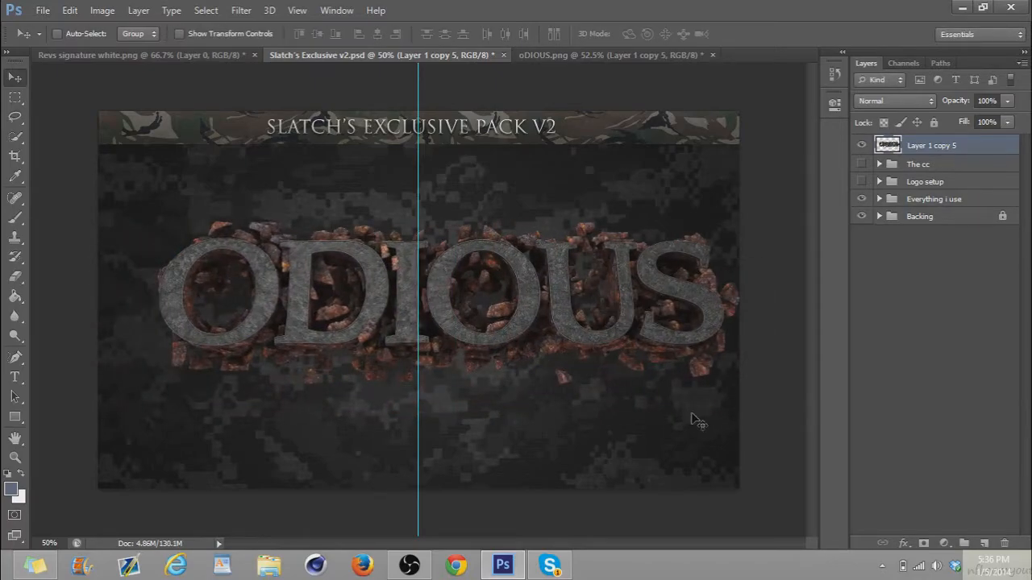
Place the ODIOUS layer beneath the The cc group, make that group visible, and shift the text slightly toward the canvas centre
click(879, 165)
click(878, 165)
drag(901, 145, 903, 178)
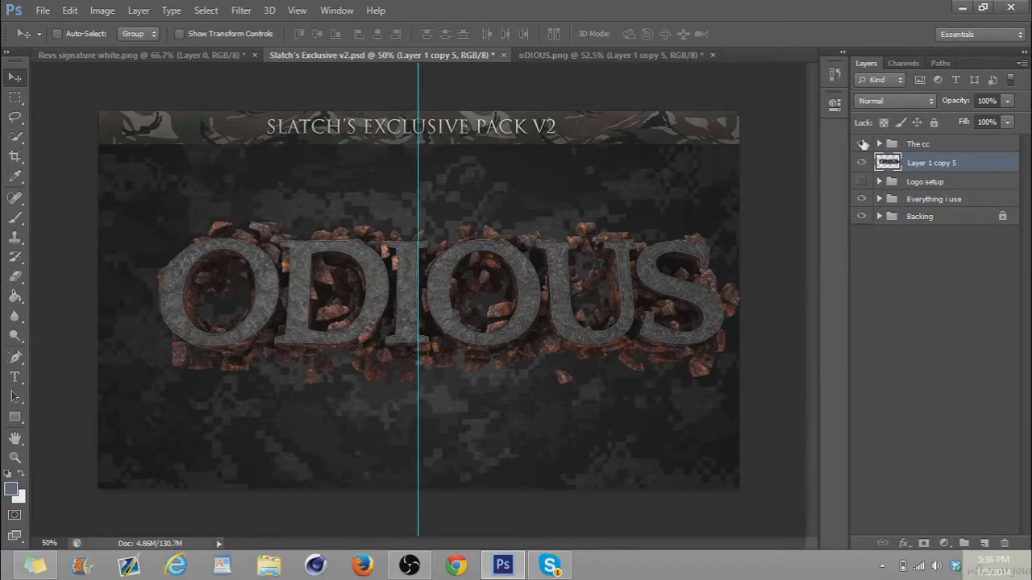
click(861, 143)
drag(564, 283, 548, 286)
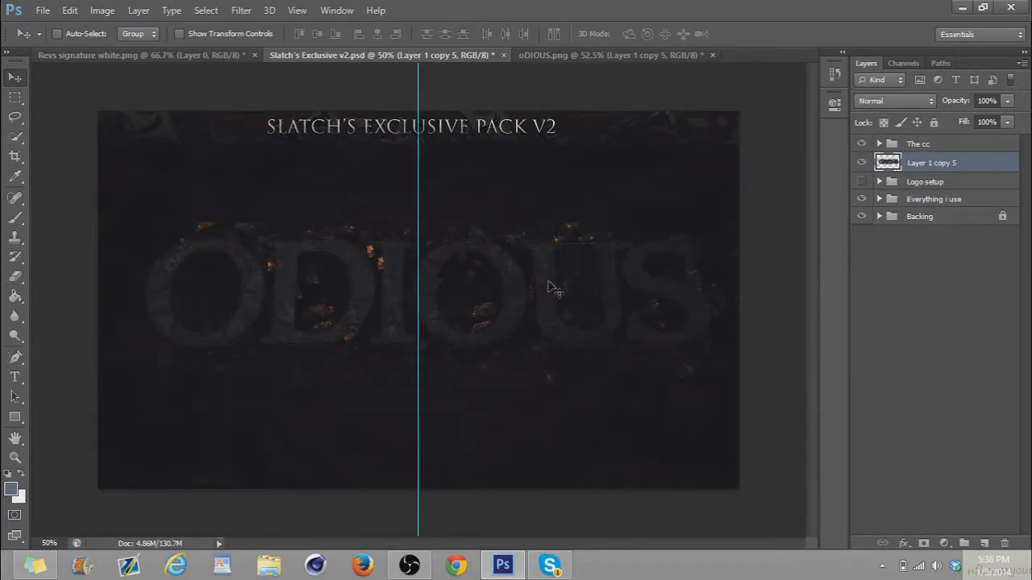
Add a new layer above the ODIOUS text and set up a soft 70 px brush with white as the foreground colour
key(ctrl+shift+n)
key(Return)
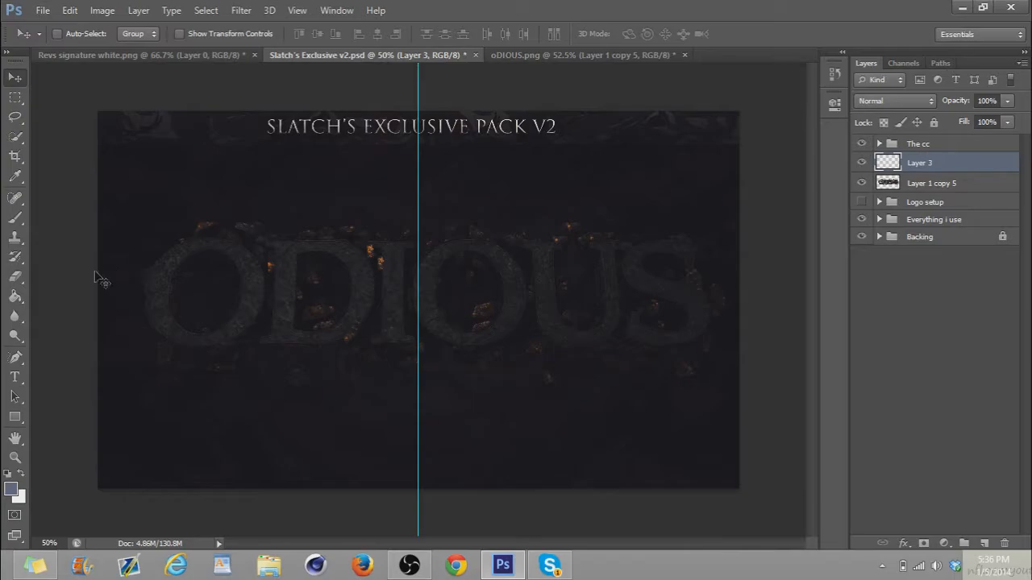
click(16, 221)
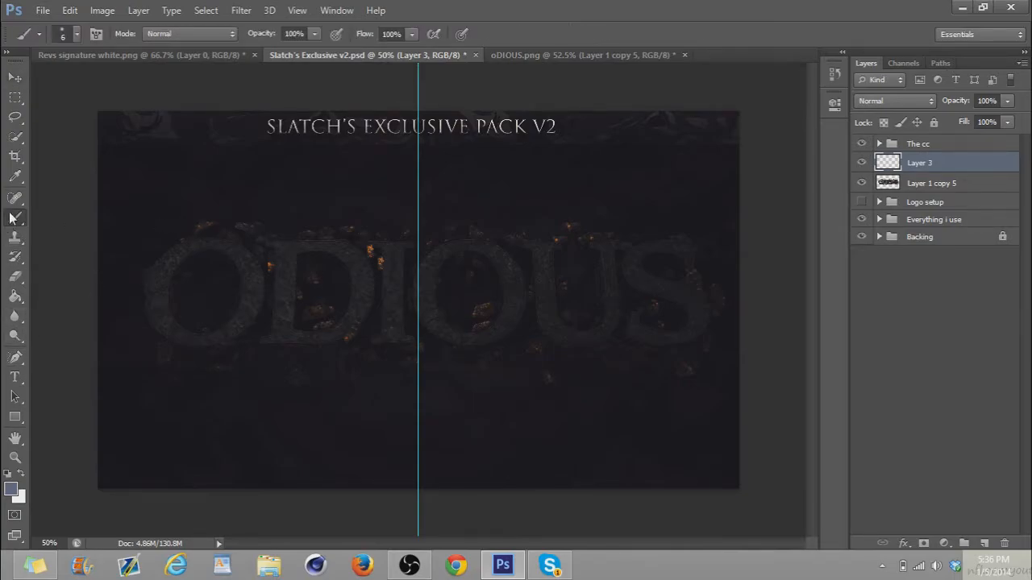
click(72, 39)
click(73, 81)
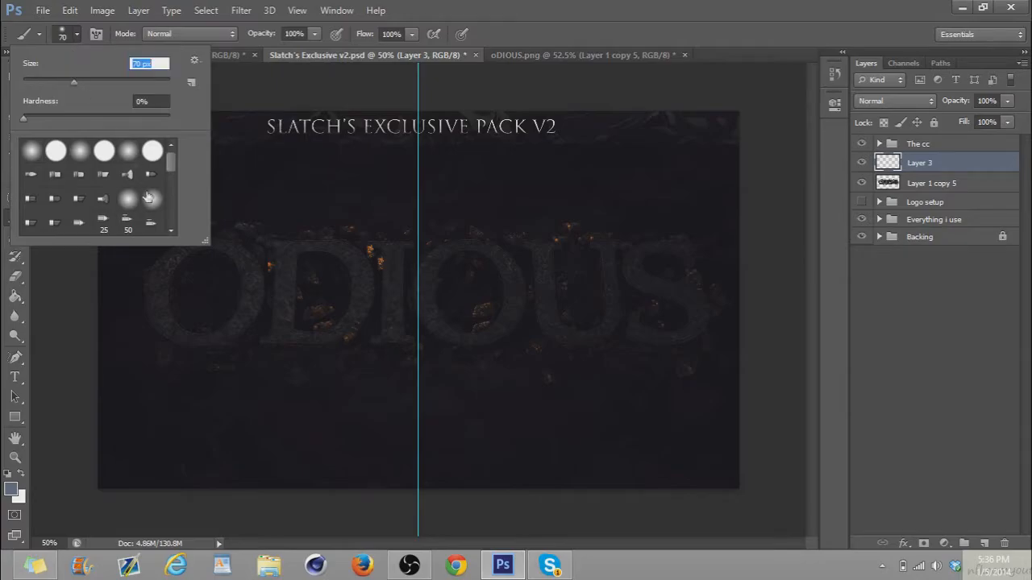
click(22, 474)
Paint white strokes along every letter of ODIOUS on the new layer, redoing the faulty stroke on the D
mouse_move(155, 314)
mouse_down()
mouse_move(160, 272)
mouse_move(188, 251)
mouse_move(230, 251)
mouse_move(248, 275)
mouse_move(241, 322)
mouse_move(216, 337)
mouse_move(179, 336)
mouse_move(164, 329)
mouse_move(186, 305)
mouse_up()
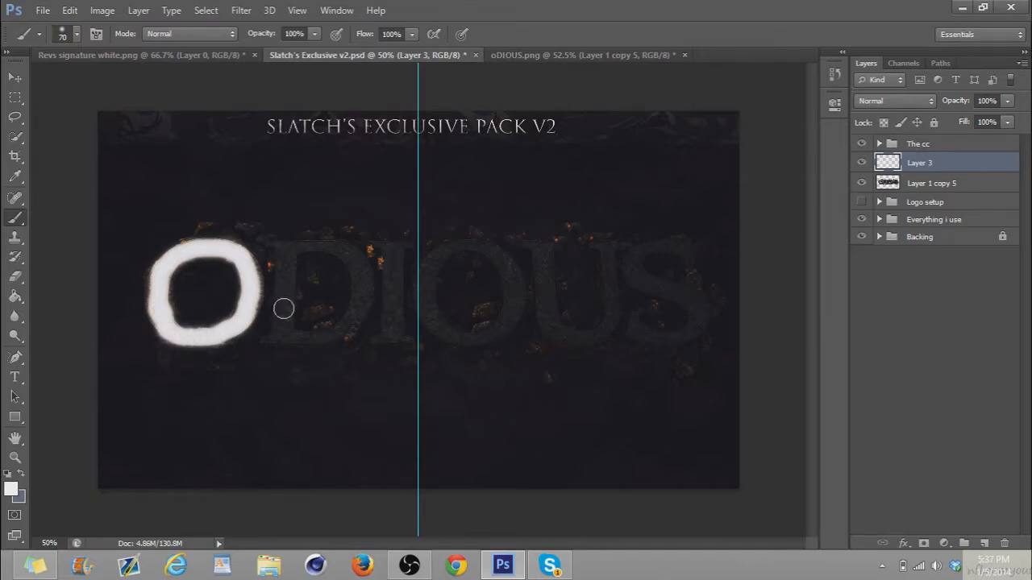
mouse_move(285, 331)
mouse_down()
mouse_move(286, 251)
mouse_move(345, 236)
mouse_move(342, 244)
mouse_up()
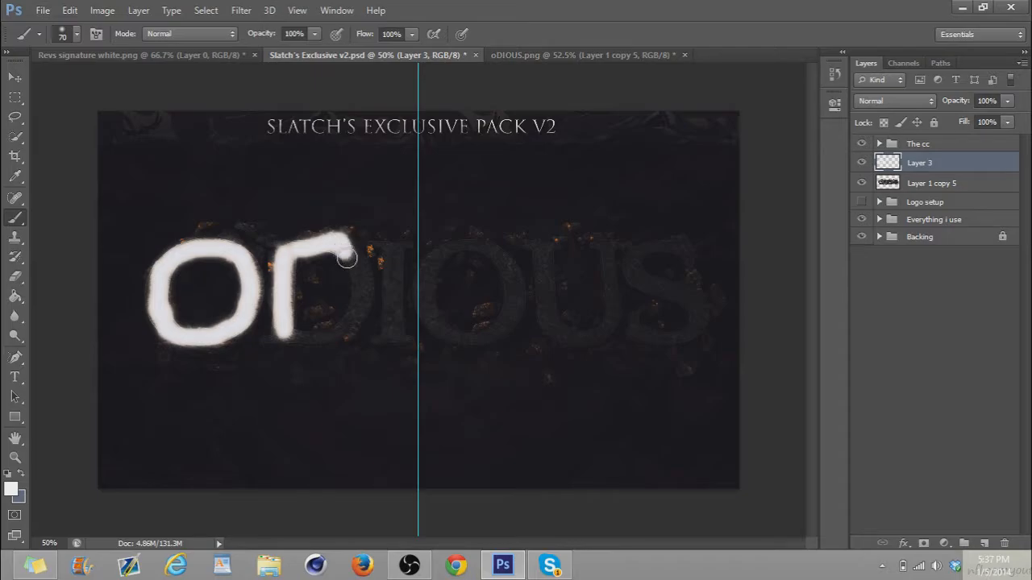
key(ctrl+z)
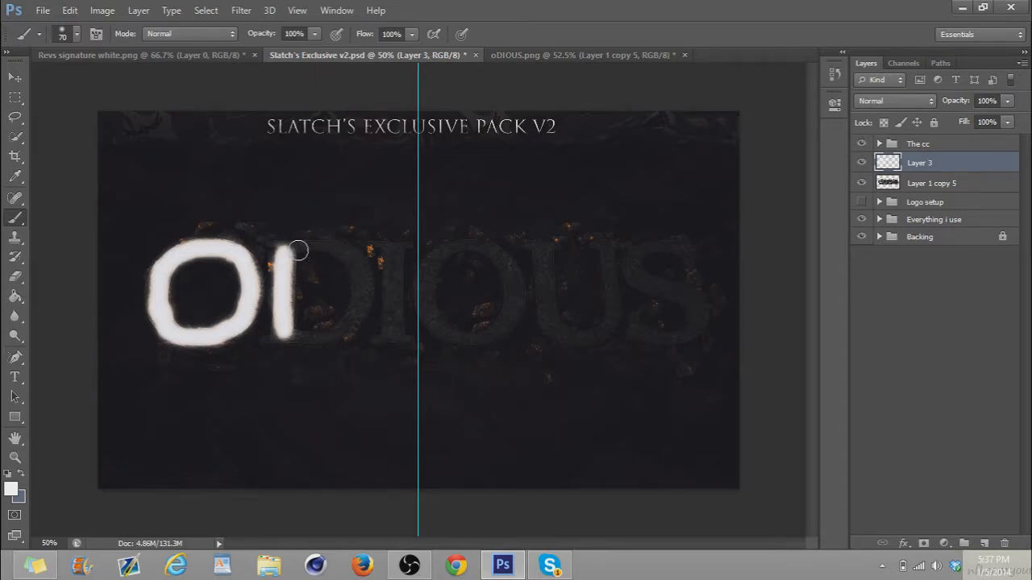
mouse_move(289, 252)
mouse_down()
mouse_move(329, 243)
mouse_move(358, 256)
mouse_move(362, 292)
mouse_move(341, 327)
mouse_move(278, 336)
mouse_up()
drag(395, 337, 394, 244)
mouse_move(427, 303)
mouse_down()
mouse_move(444, 249)
mouse_move(471, 246)
mouse_move(494, 253)
mouse_move(516, 297)
mouse_move(508, 325)
mouse_move(459, 342)
mouse_move(432, 314)
mouse_move(433, 293)
mouse_up()
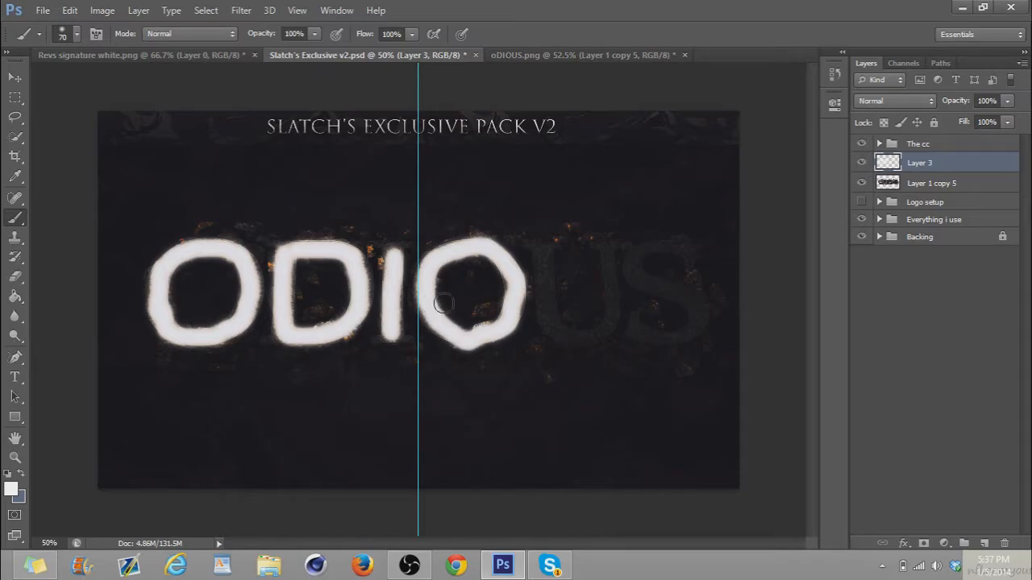
mouse_move(544, 243)
mouse_down()
mouse_move(552, 331)
mouse_move(590, 335)
mouse_move(614, 318)
mouse_move(609, 256)
mouse_up()
mouse_move(686, 252)
mouse_down()
mouse_move(637, 256)
mouse_move(629, 273)
mouse_move(685, 294)
mouse_move(697, 322)
mouse_move(681, 337)
mouse_move(630, 329)
mouse_up()
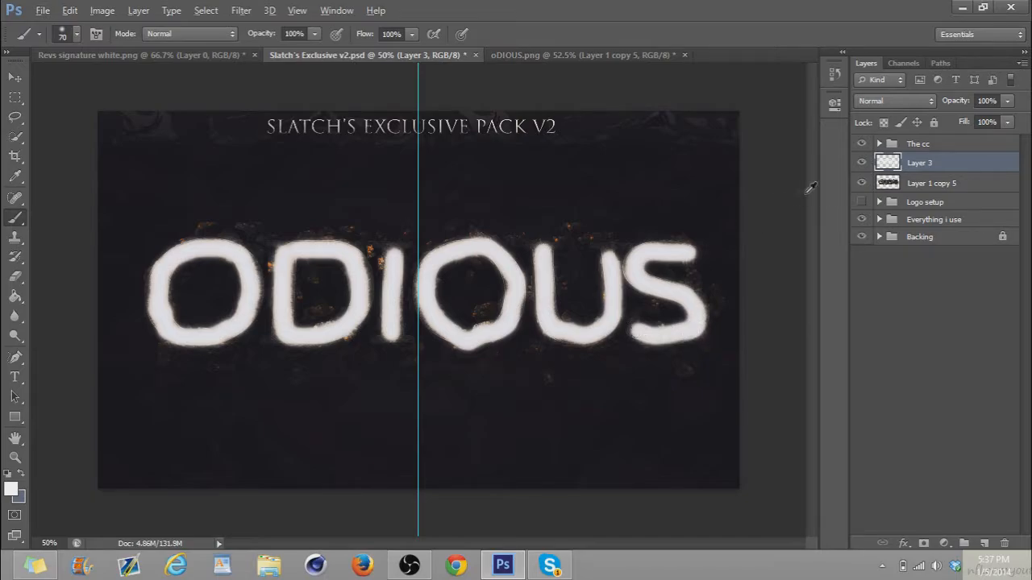
Clip the white paint layer to the ODIOUS layer and set its blend mode to Soft Light
alt+click(909, 165)
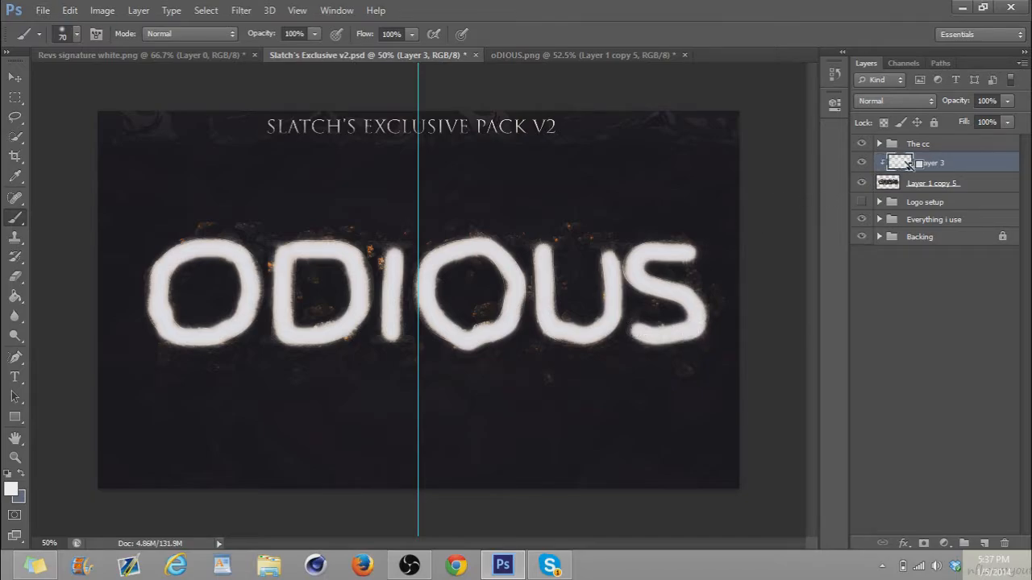
click(916, 101)
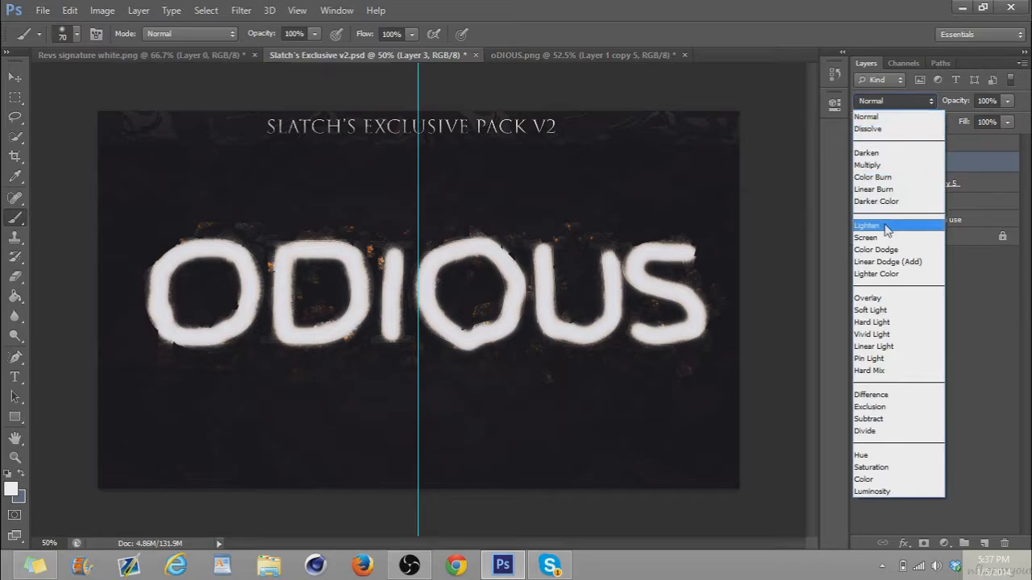
click(878, 311)
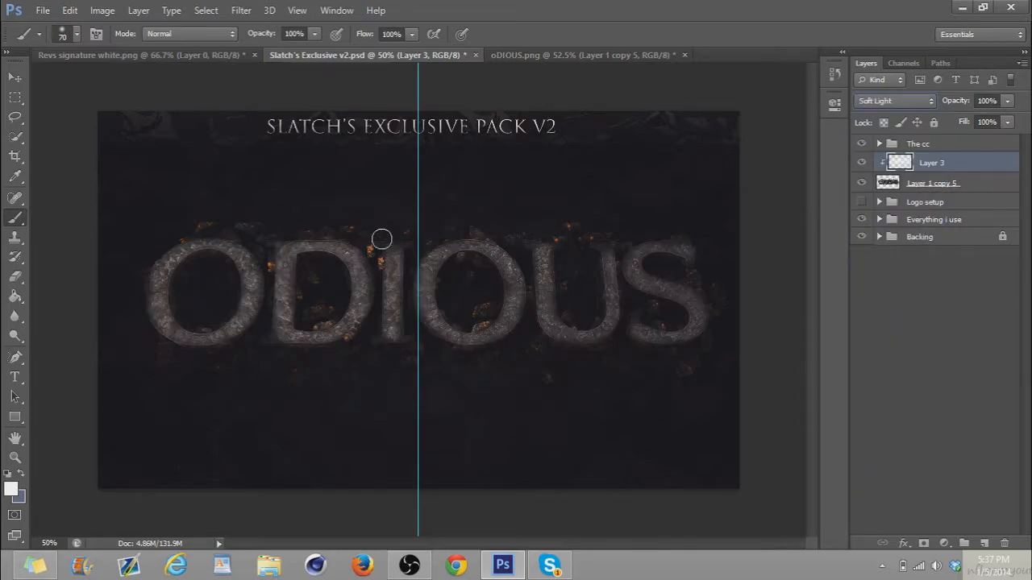
Reduce the brush to 35 px and paint white over the unlit serifs and edges of the letters
click(68, 38)
click(48, 83)
click(394, 254)
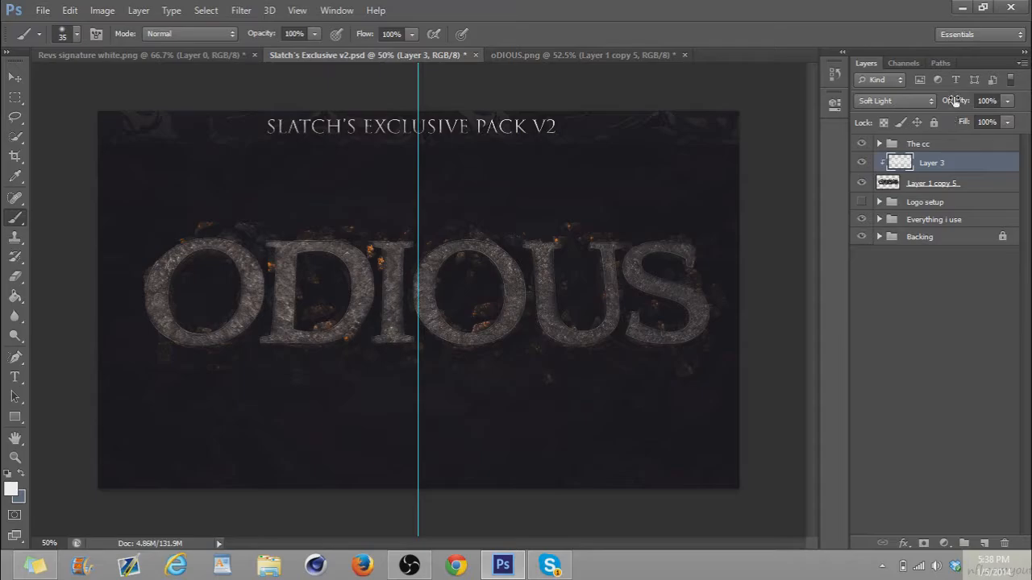
Reduce the Soft Light paint layer's opacity to 46% and merge it with the ODIOUS layer
drag(946, 104, 920, 105)
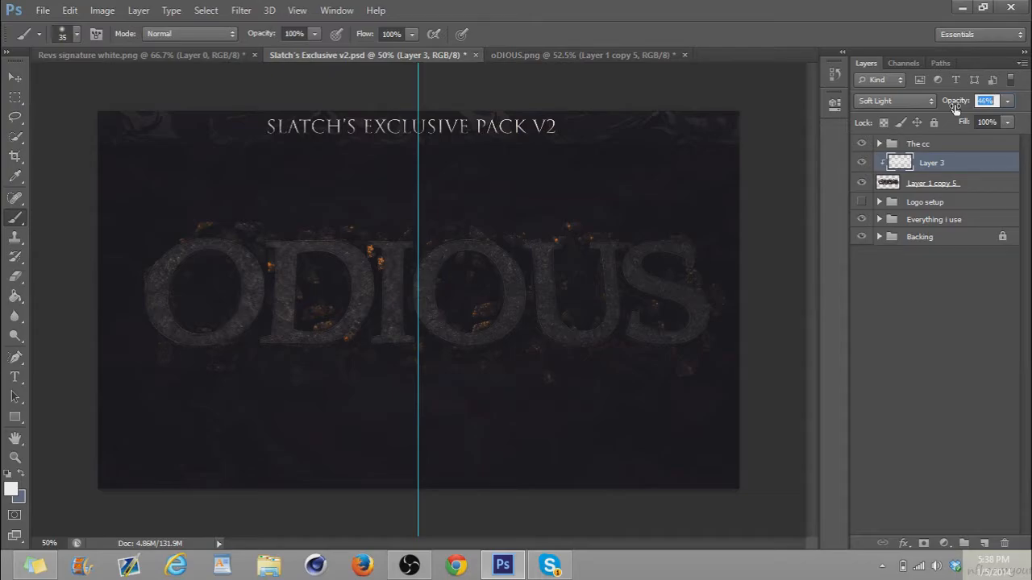
shift+click(887, 191)
key(ctrl+e)
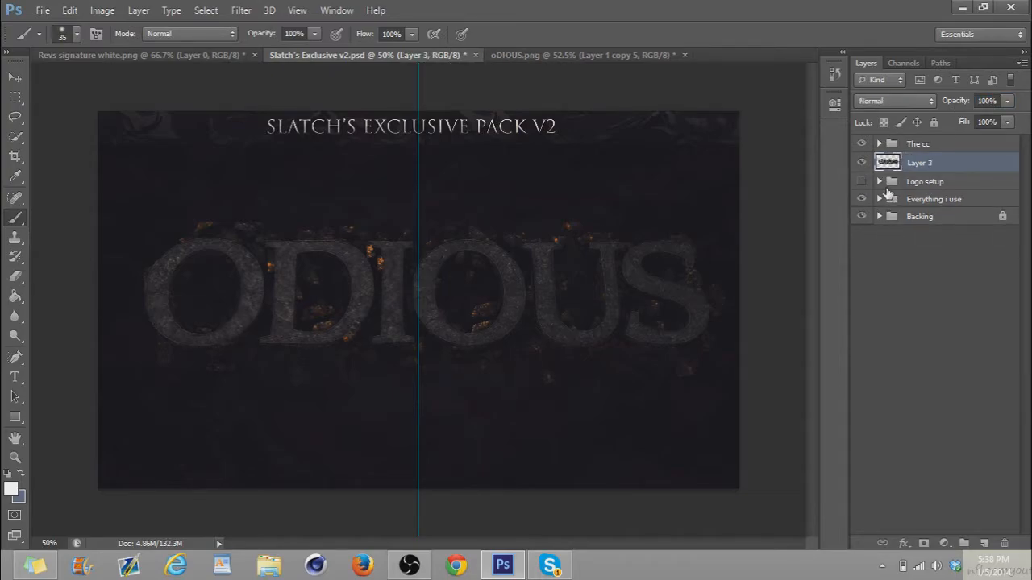
Duplicate the merged ODIOUS layer, merge the copy back into it, and add a new empty layer above
key(ctrl+j)
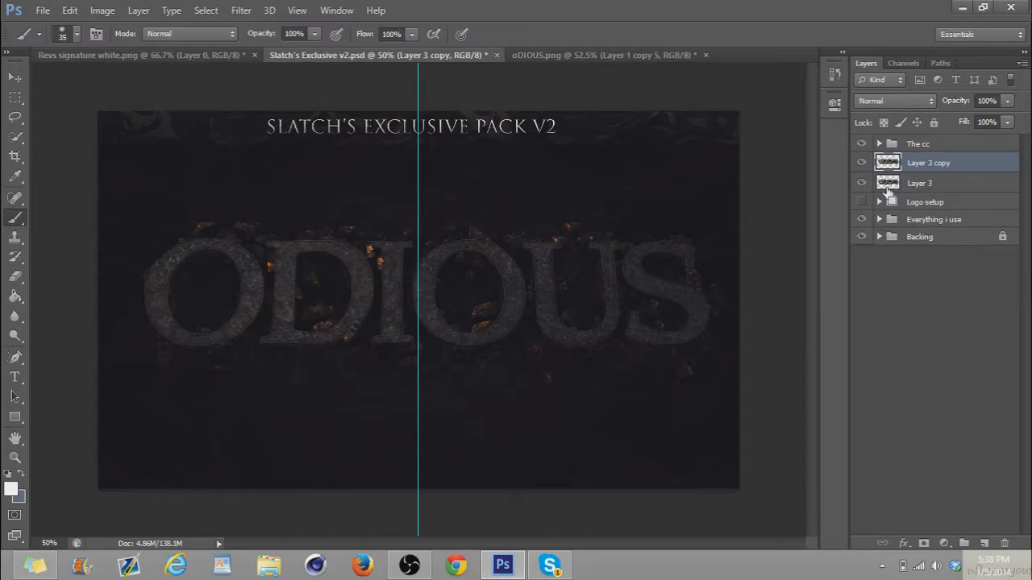
key(ctrl+e)
key(ctrl+shift+n)
key(Return)
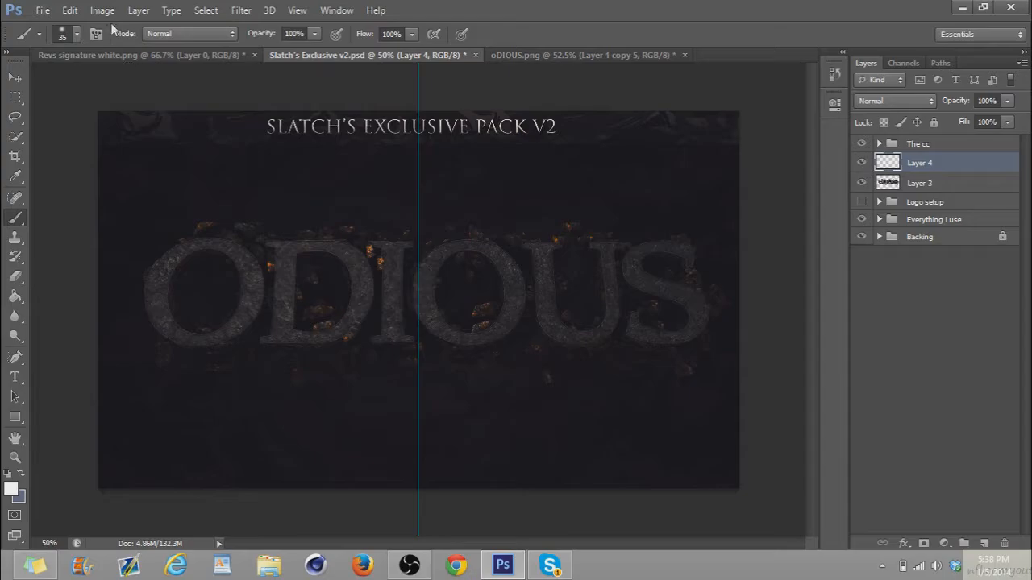
Set the brush to 95 px and paint white inside the letter openings, along the rocks beneath the word and above the first O
click(75, 34)
click(91, 78)
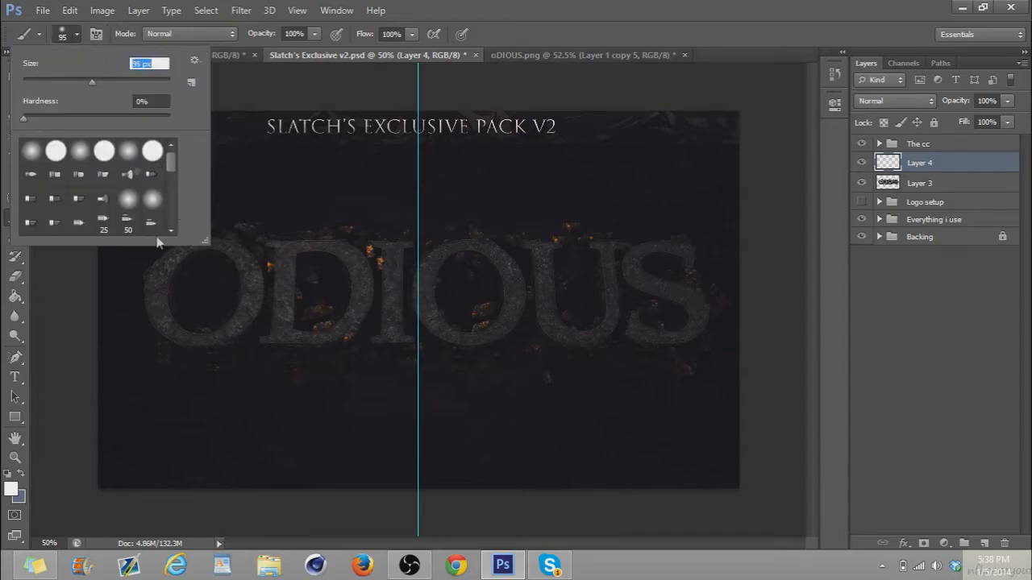
mouse_move(186, 312)
mouse_down()
mouse_move(193, 266)
mouse_move(220, 270)
mouse_move(215, 306)
mouse_move(198, 316)
mouse_up()
mouse_move(170, 371)
mouse_down()
mouse_move(473, 360)
mouse_move(529, 353)
mouse_move(528, 333)
mouse_move(525, 342)
mouse_move(554, 356)
mouse_move(693, 363)
mouse_up()
drag(671, 316, 640, 307)
drag(675, 267, 666, 269)
mouse_move(585, 309)
mouse_down()
mouse_move(577, 265)
mouse_move(575, 310)
mouse_move(591, 277)
mouse_move(567, 222)
mouse_up()
mouse_move(475, 299)
mouse_down()
mouse_move(456, 292)
mouse_move(471, 274)
mouse_move(484, 299)
mouse_move(469, 316)
mouse_move(453, 291)
mouse_move(456, 271)
mouse_move(473, 270)
mouse_up()
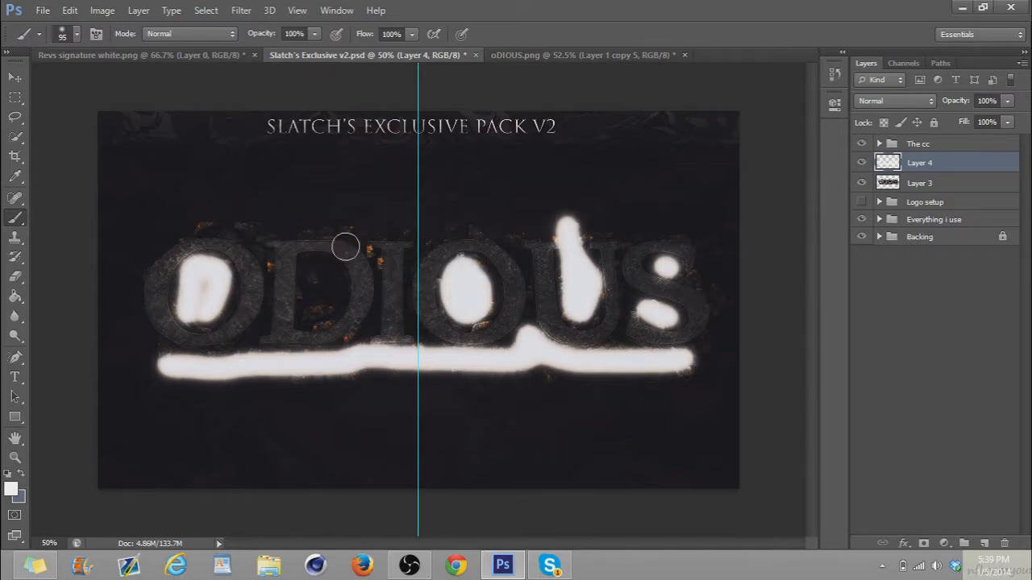
click(330, 283)
drag(330, 283, 321, 288)
drag(251, 232, 198, 230)
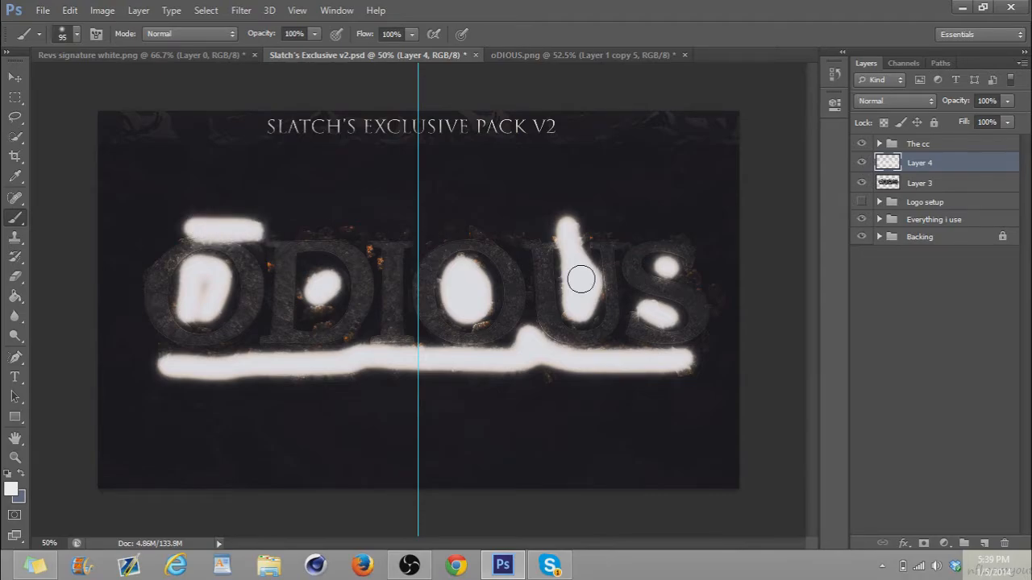
Reduce the brush to 49 px and paint short white strokes over the gaps between neighbouring letters
click(78, 33)
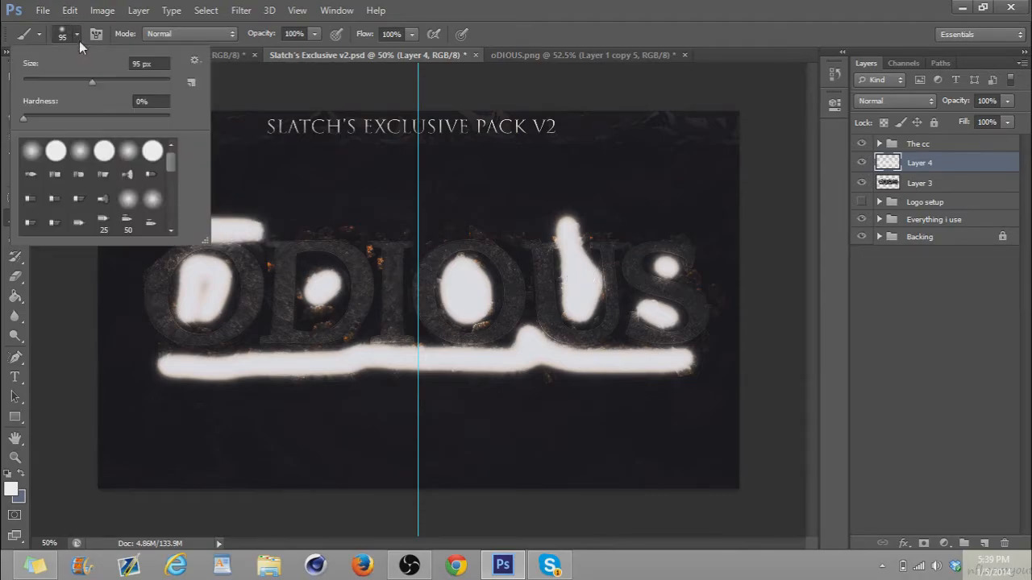
click(58, 81)
click(244, 345)
drag(242, 347, 266, 317)
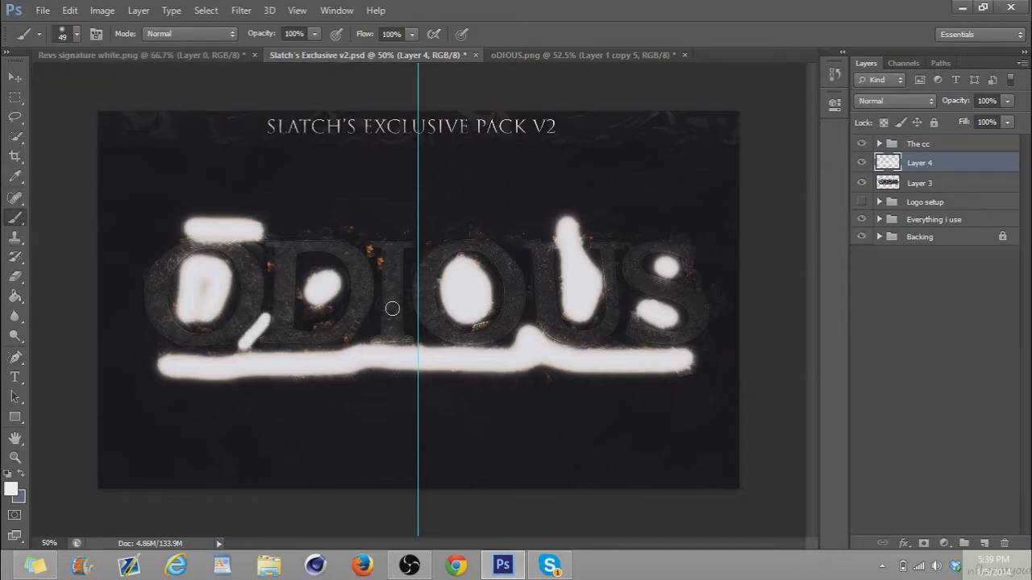
drag(360, 342, 374, 318)
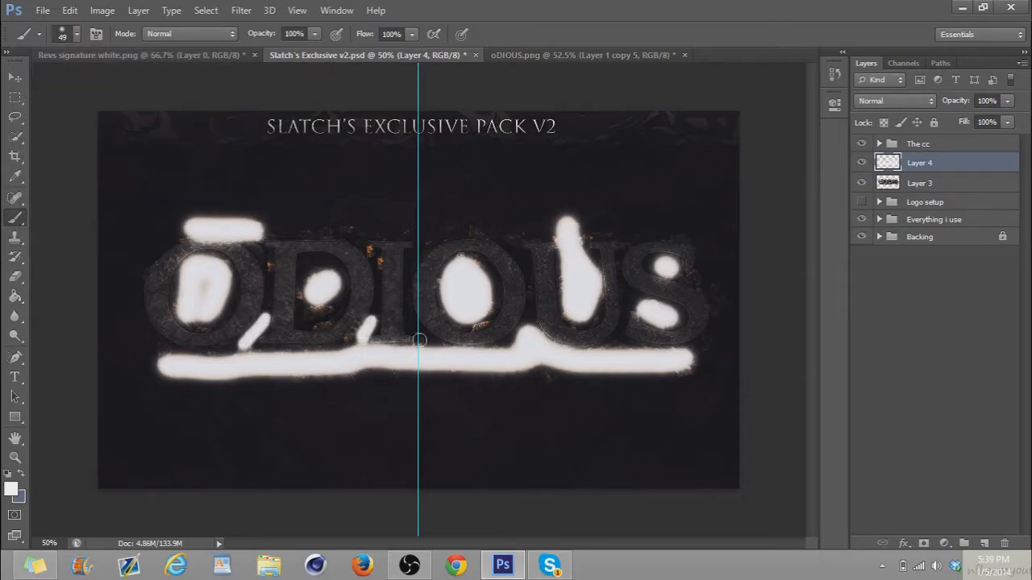
drag(429, 344, 419, 335)
drag(428, 245, 417, 270)
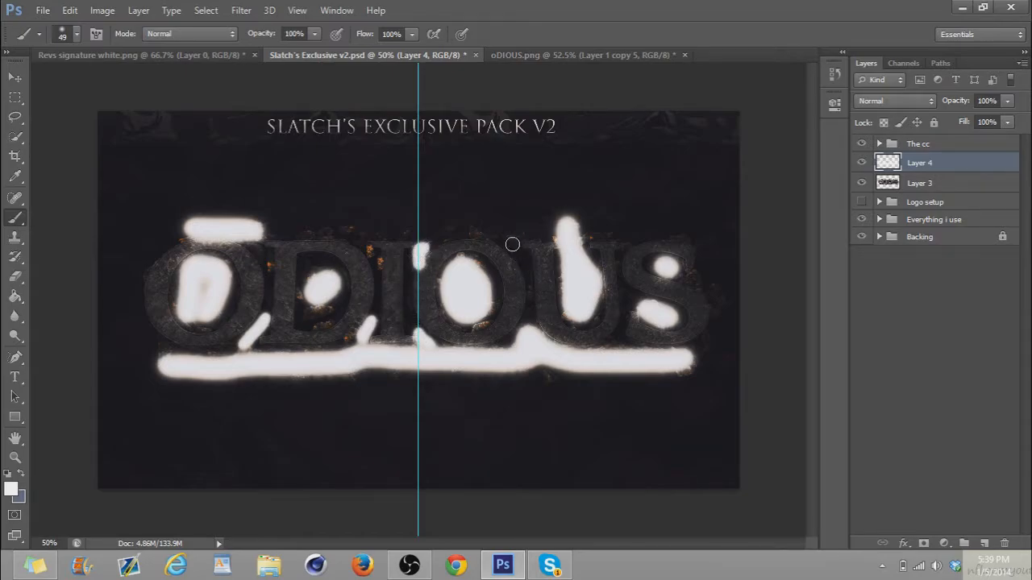
drag(513, 244, 529, 267)
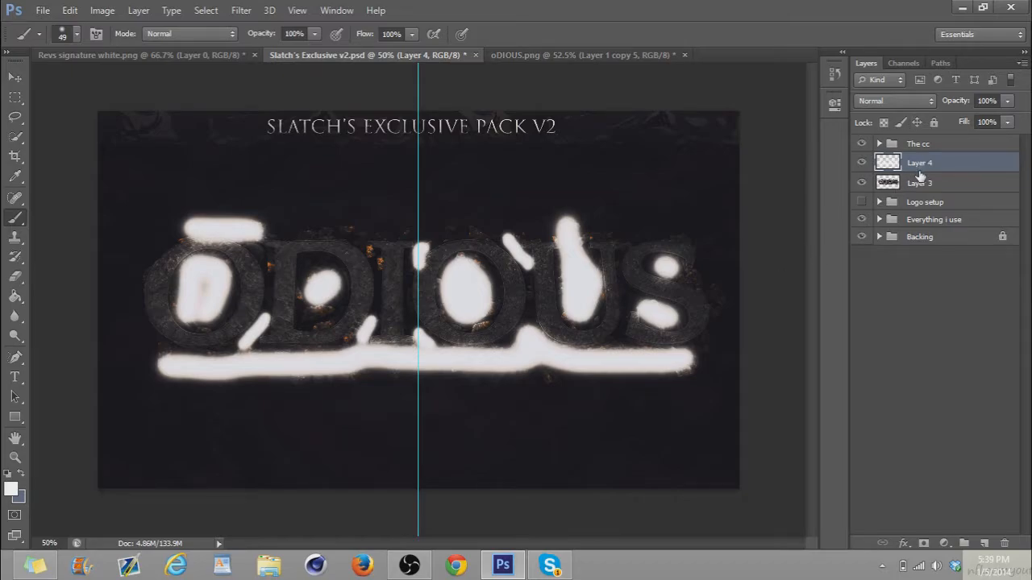
Clip the white paint layer to the ODIOUS layer and set it to Soft Light at 22% opacity
alt+click(919, 174)
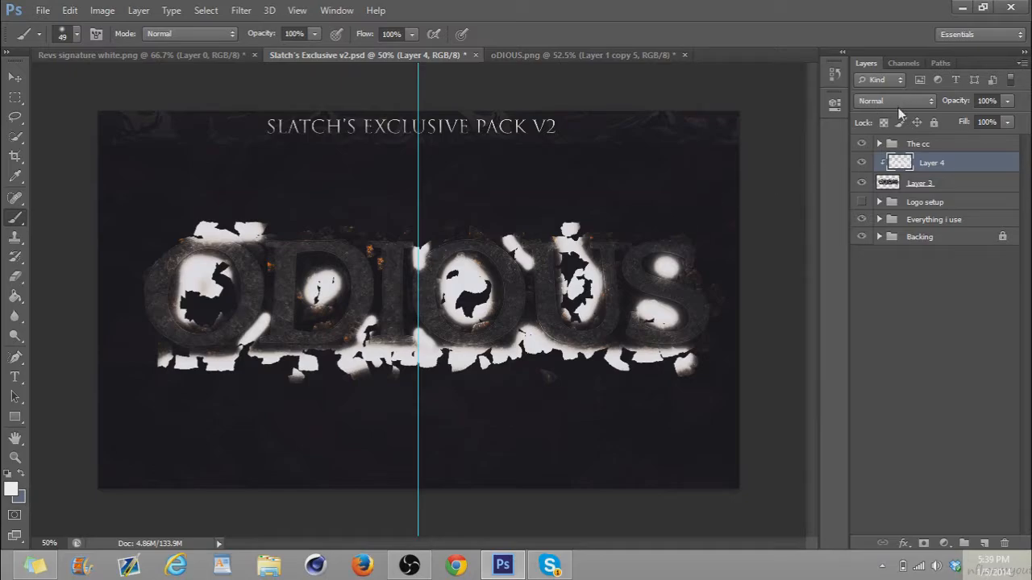
click(896, 101)
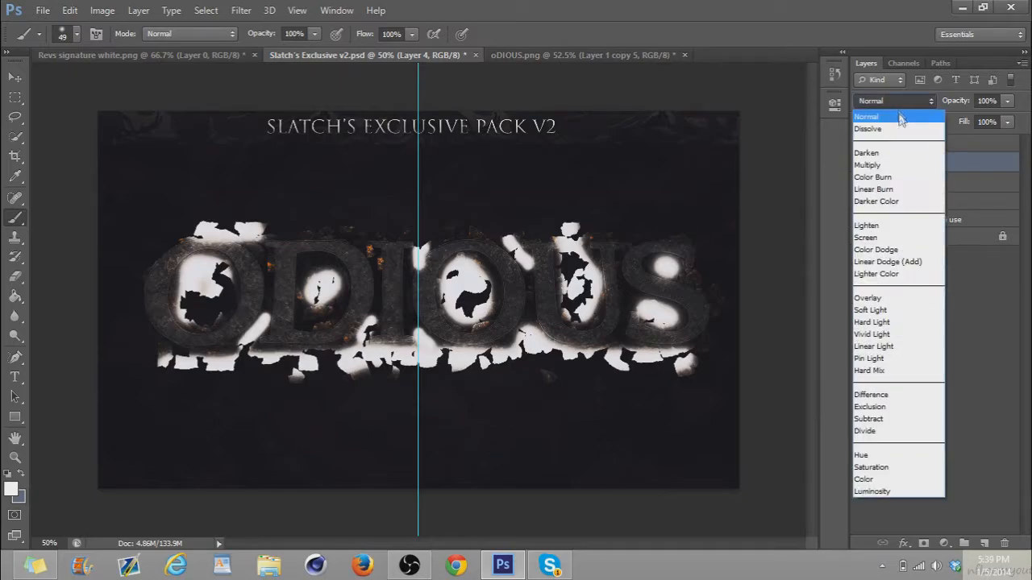
click(875, 323)
click(902, 100)
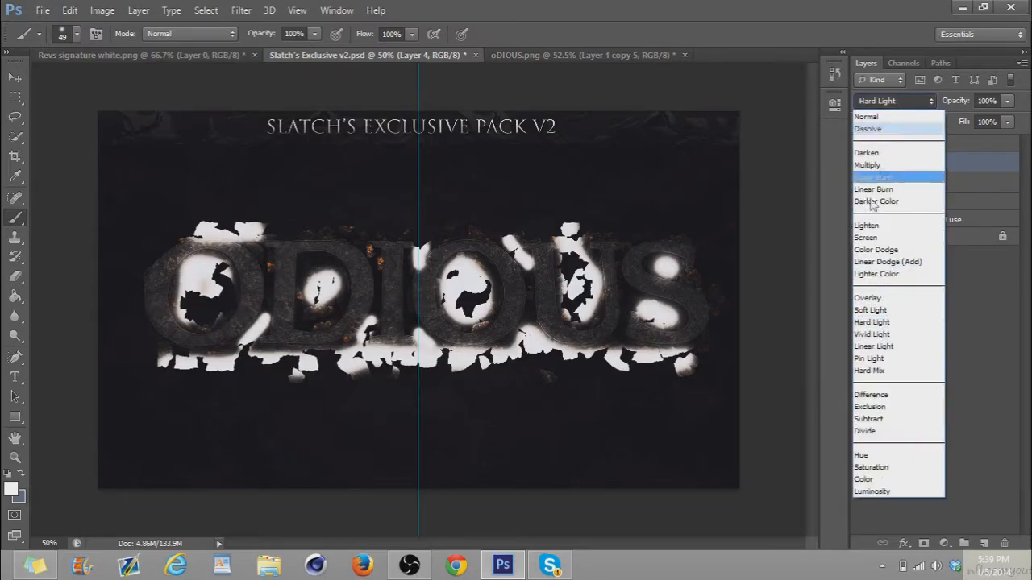
click(869, 310)
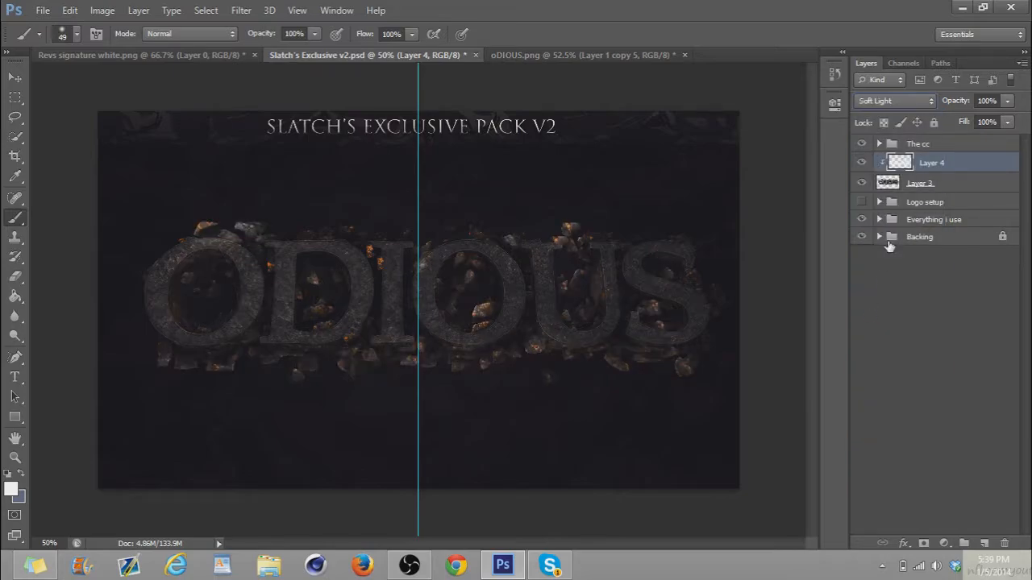
drag(966, 107, 904, 112)
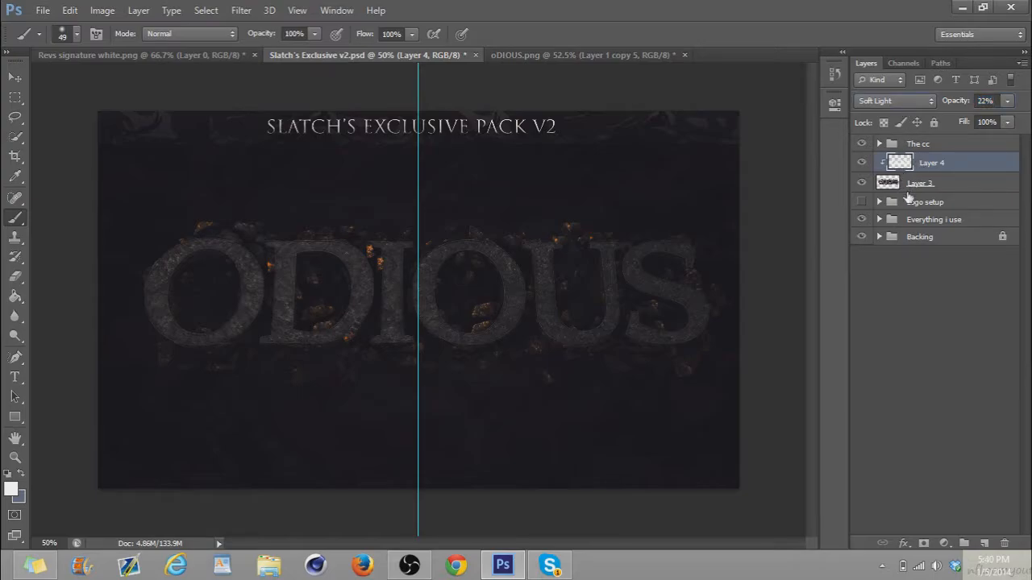
Merge the 22% Soft Light paint layer with the ODIOUS layer and add a new empty layer above
shift+click(901, 184)
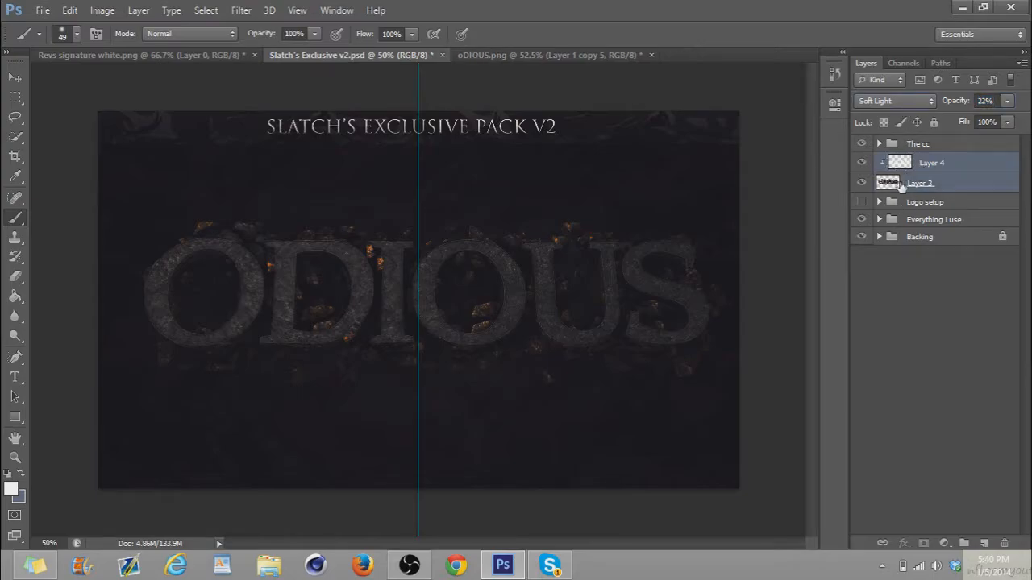
key(ctrl+e)
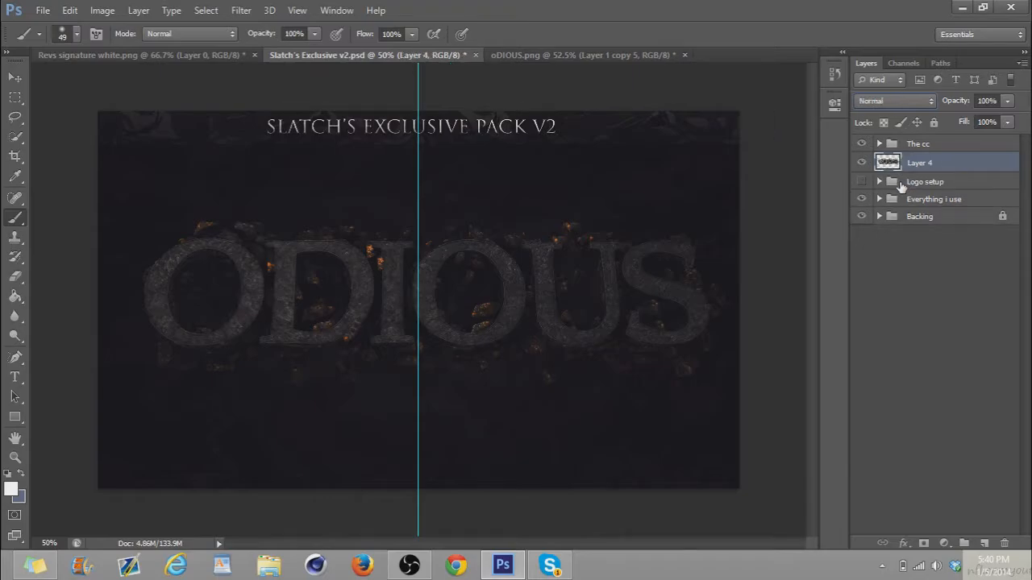
key(ctrl+shift+n)
key(Return)
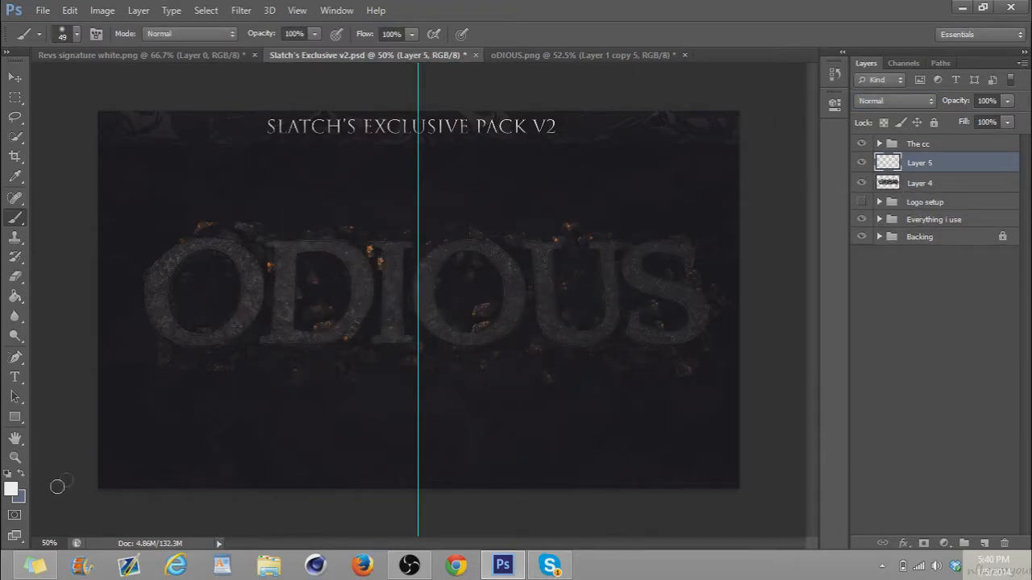
Set the foreground colour to black and the background colour to white
click(22, 496)
drag(595, 411, 463, 556)
click(859, 359)
click(23, 474)
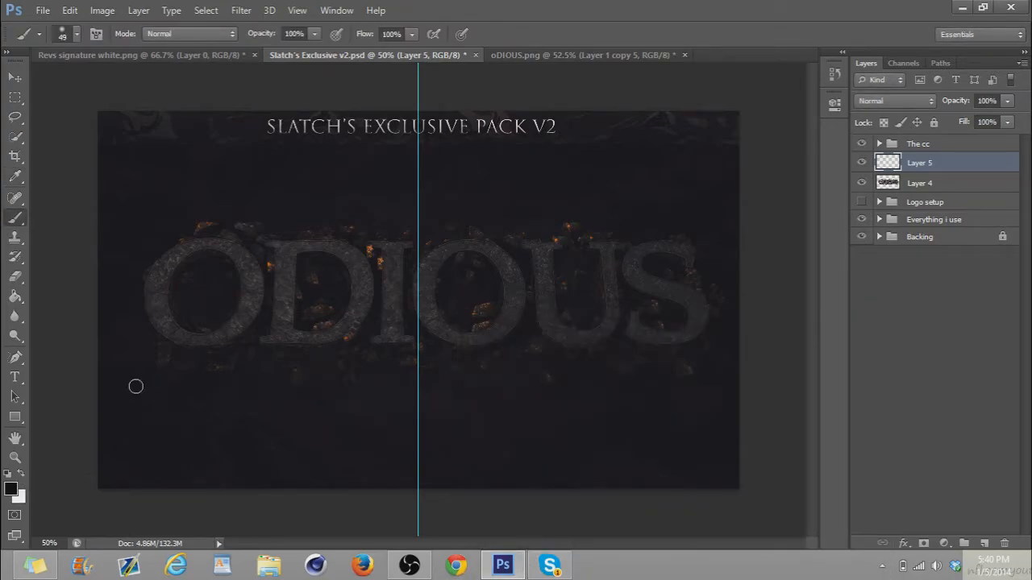
Clip Layer 5 to the ODIOUS layer in Soft Light mode and merge the two layers
click(894, 100)
click(876, 310)
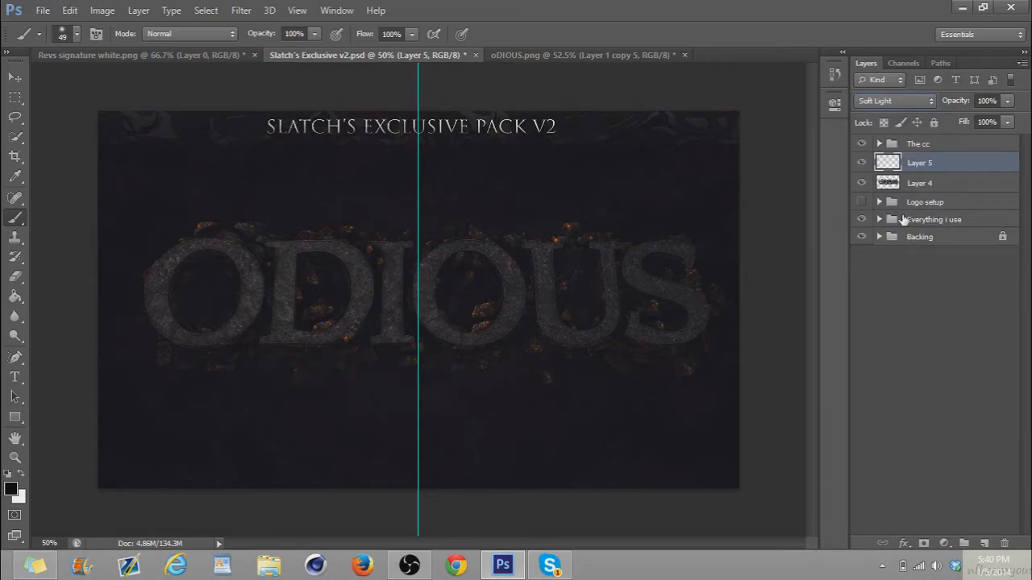
alt+click(913, 173)
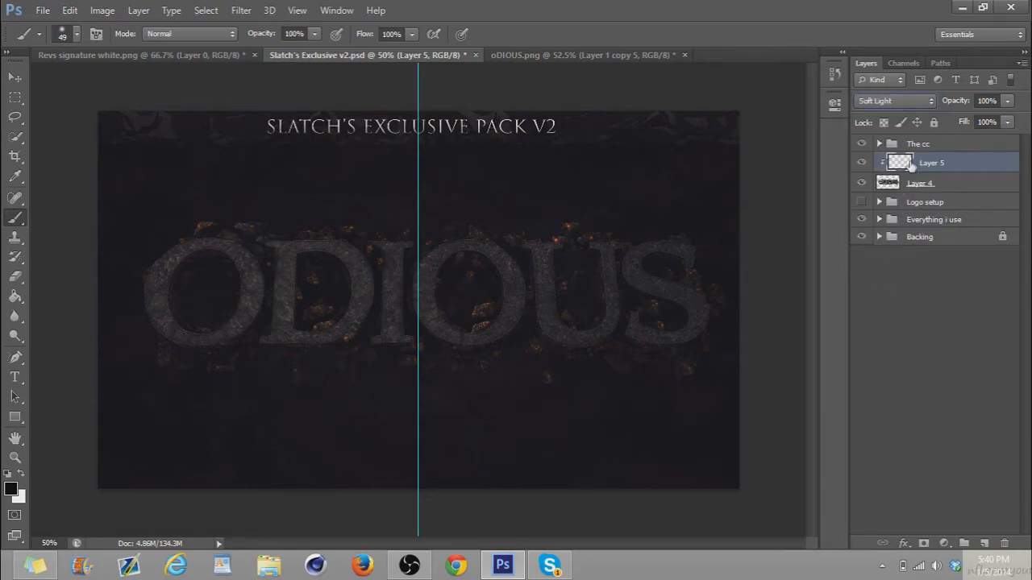
shift+click(893, 184)
key(ctrl+e)
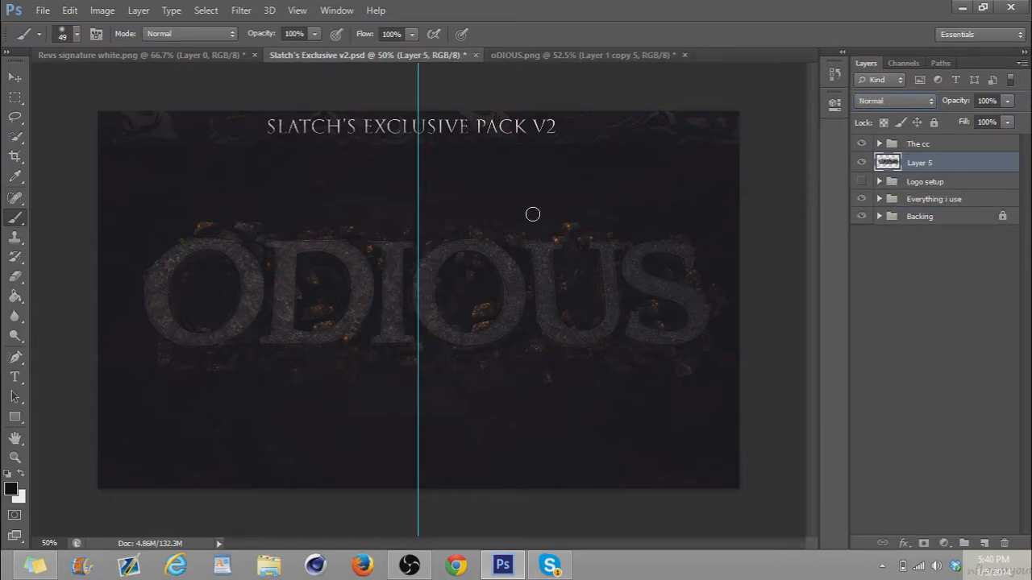
Open Banner Template.psd from the GFX folder on the Desktop and fit it to the window
click(14, 77)
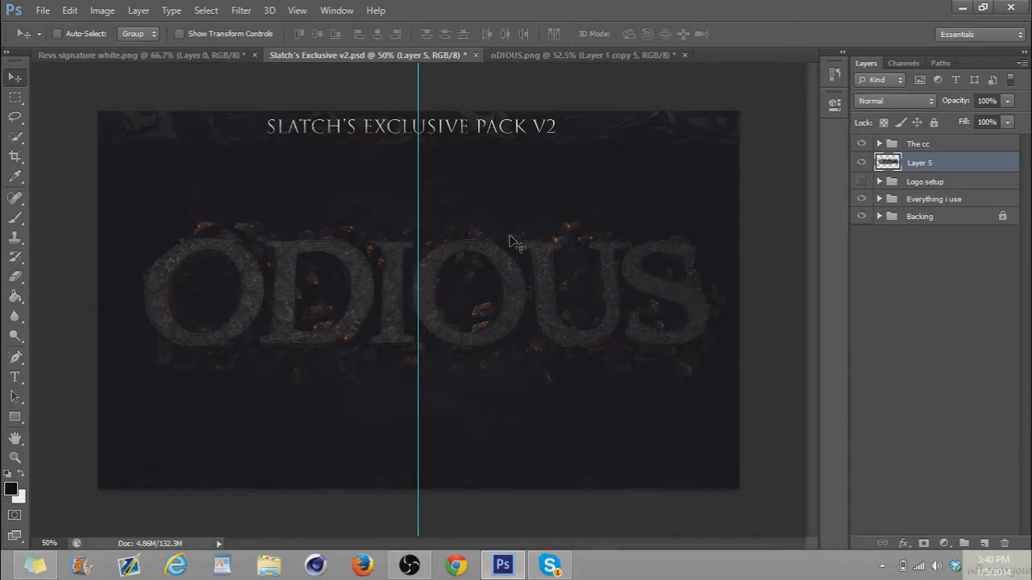
key(ctrl+o)
click(297, 125)
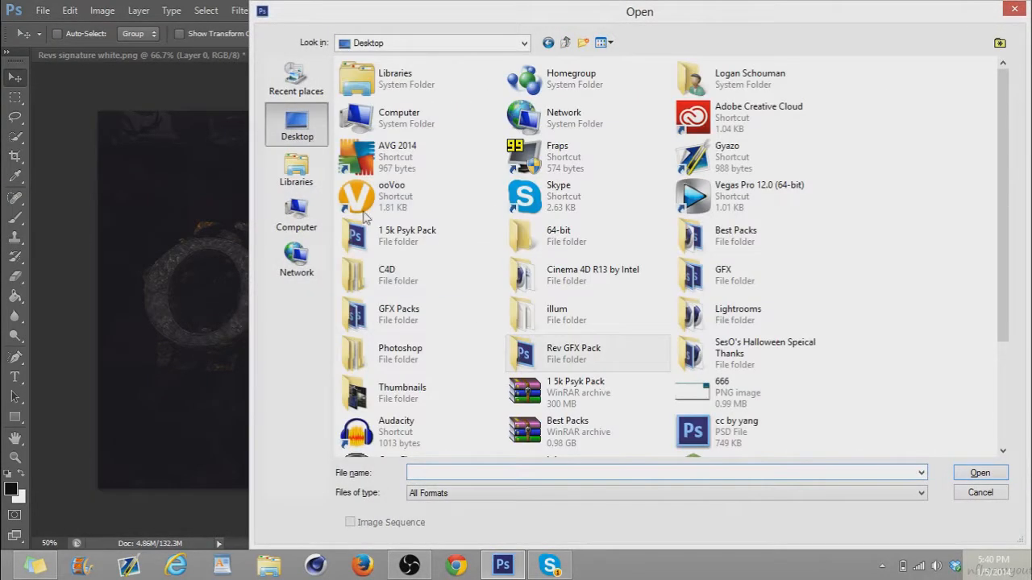
double_click(741, 288)
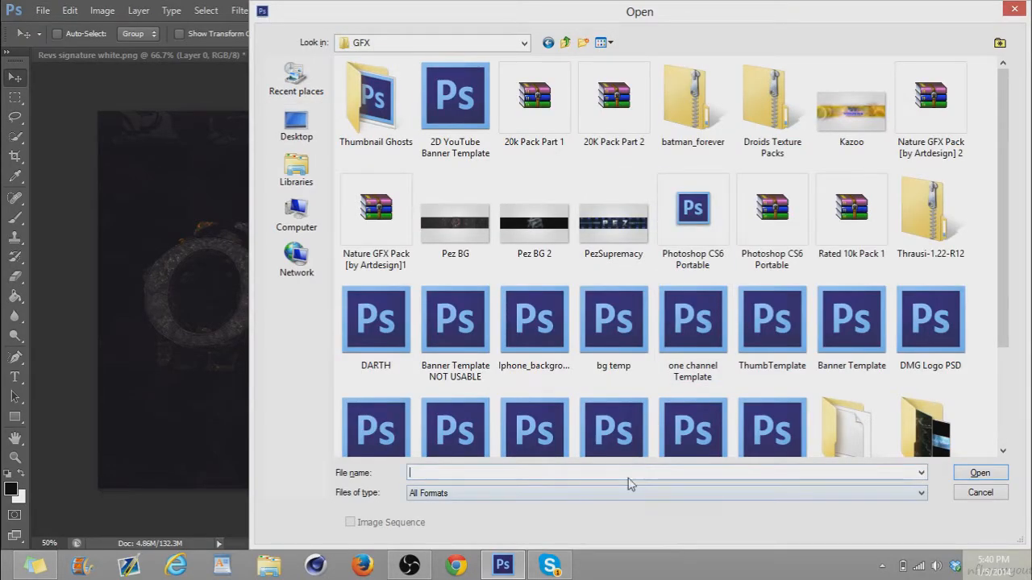
text(banner)
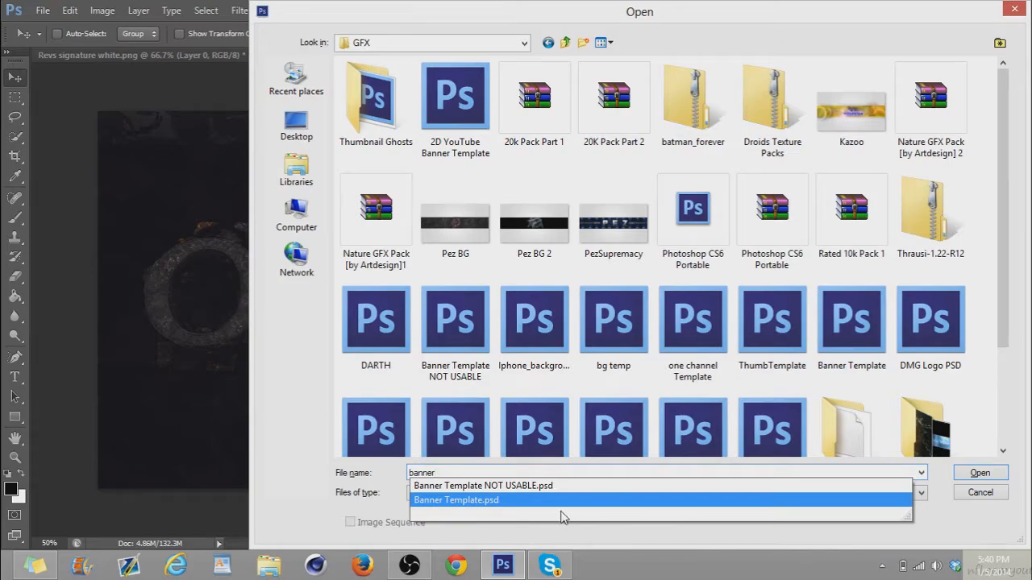
click(582, 501)
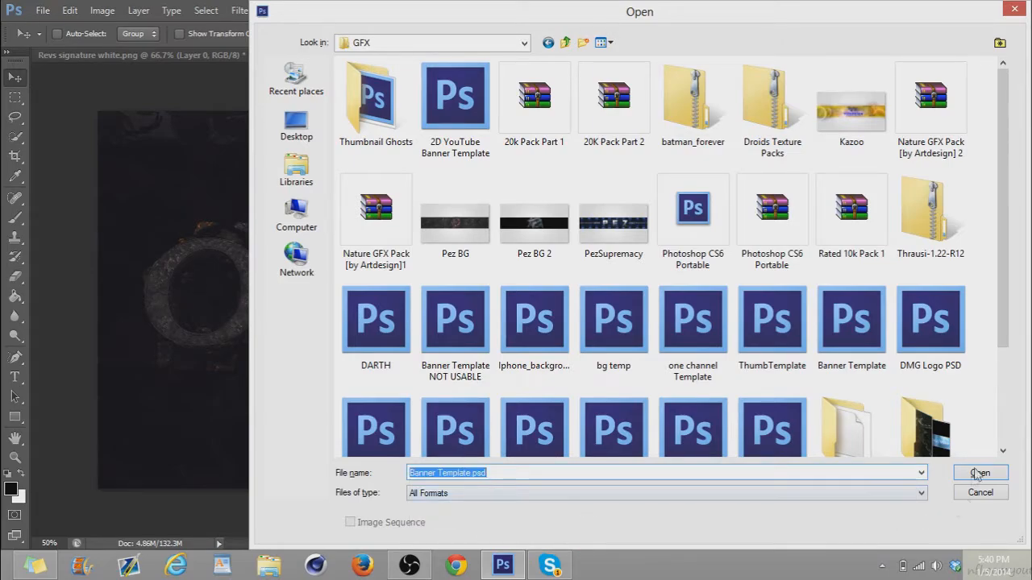
click(978, 474)
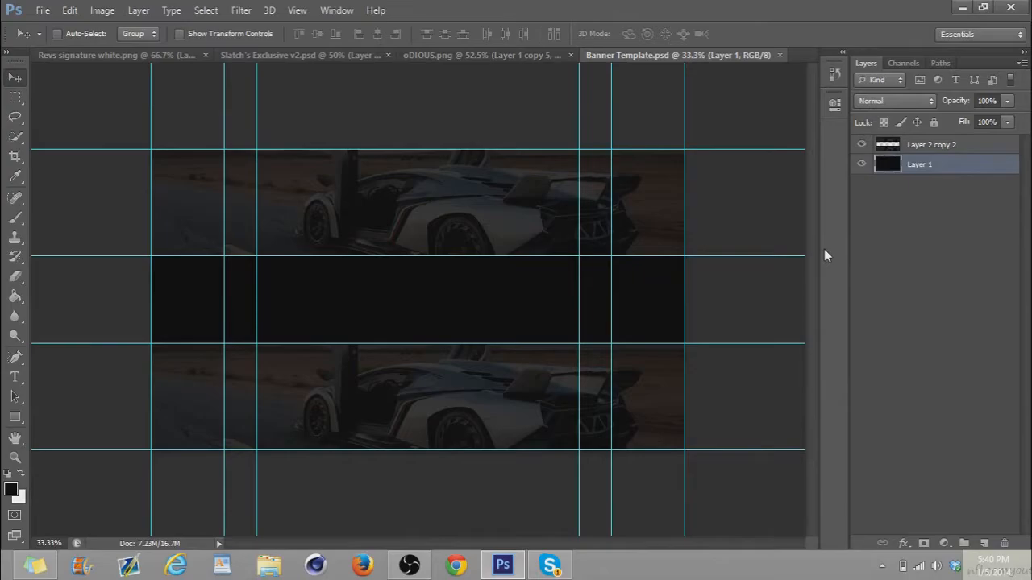
key(ctrl+0)
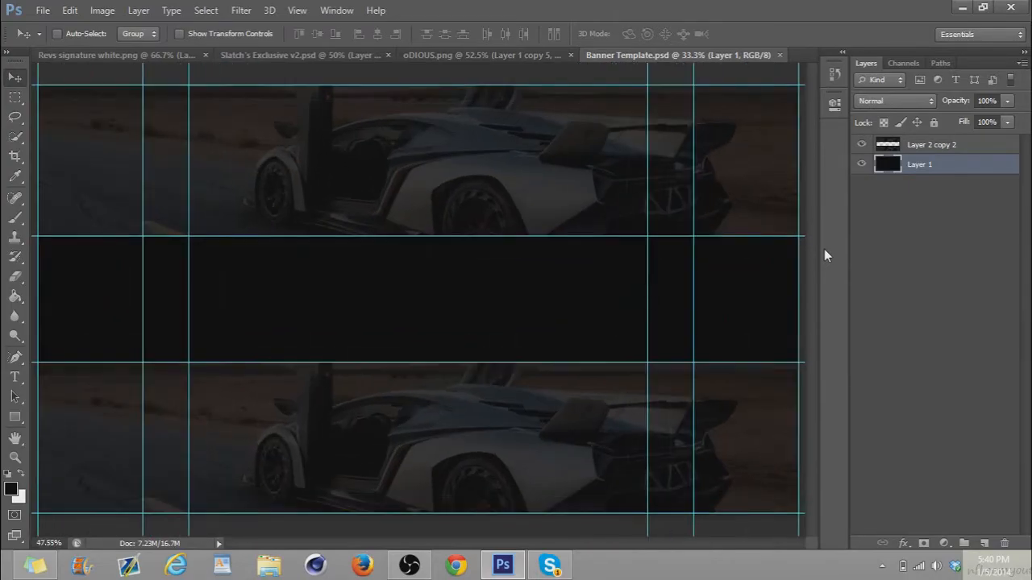
Copy the merged ODIOUS layer from Slatch's Exclusive v2.psd into Banner Template.psd and place it in the central black band
click(364, 58)
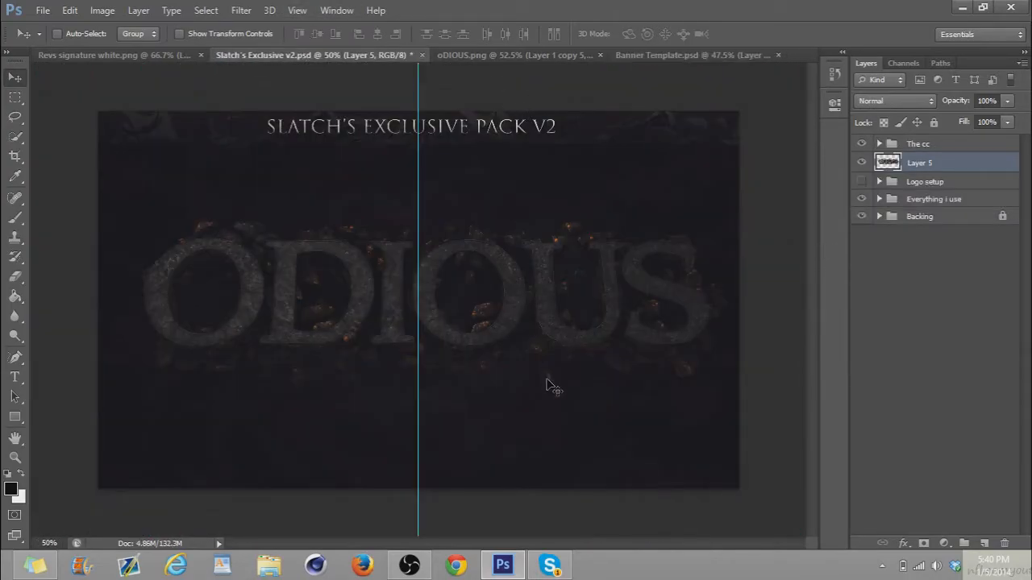
drag(584, 303, 539, 192)
drag(467, 257, 582, 321)
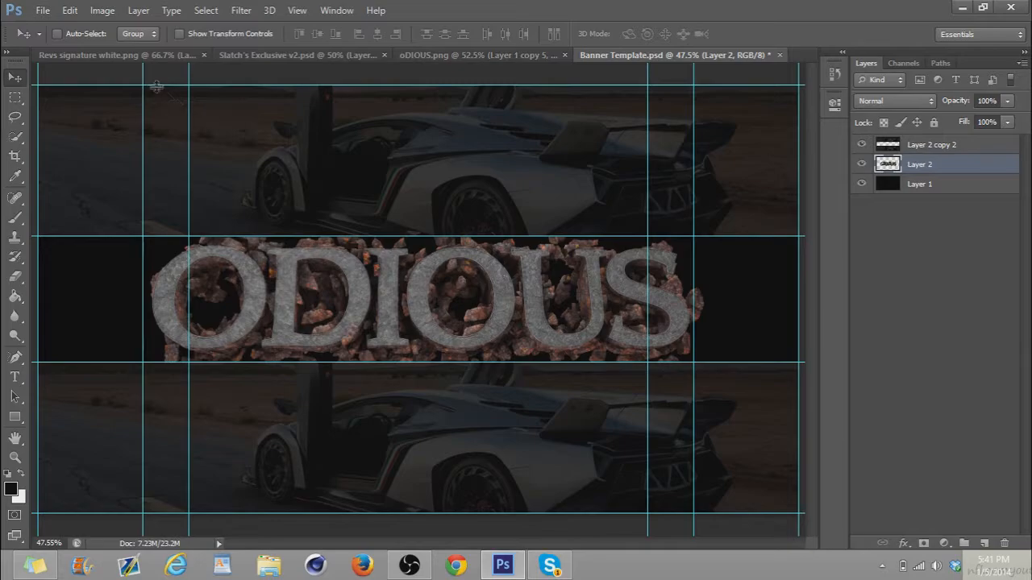
Warp the ODIOUS layer, pulling its middle slightly up and its lower corners slightly down, and apply the transformation
click(70, 11)
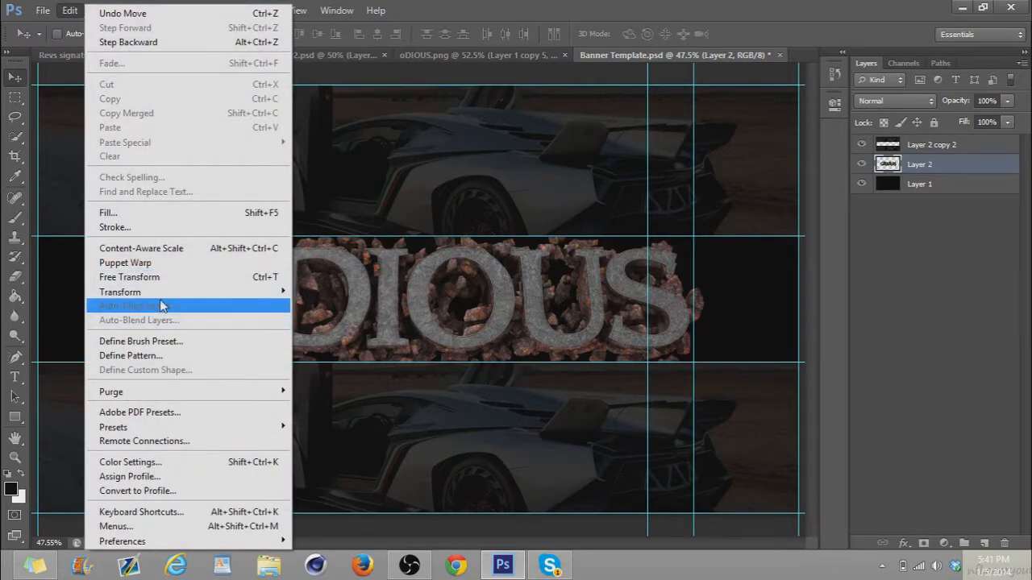
mouse_move(160, 293)
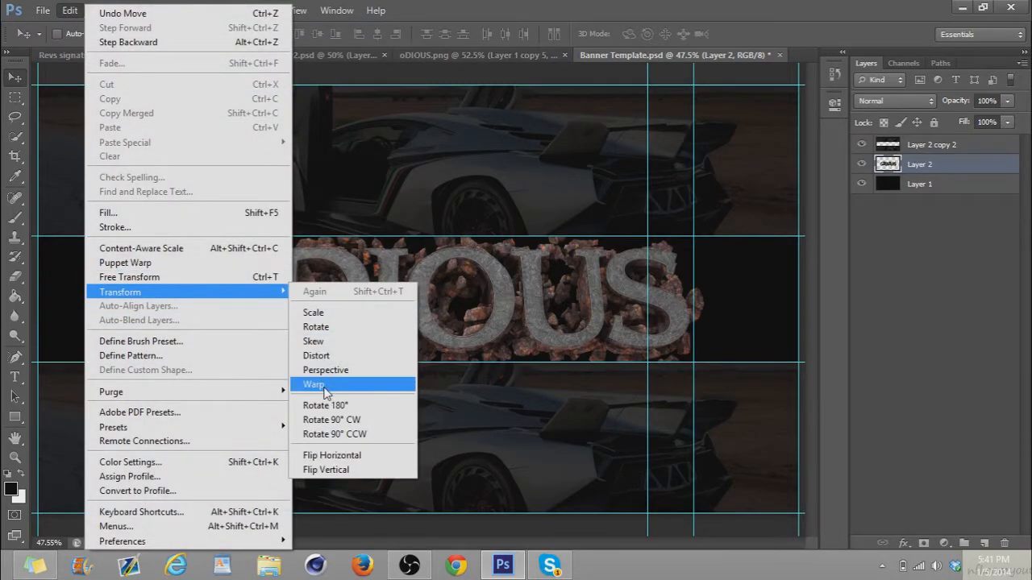
click(326, 386)
drag(418, 307, 419, 299)
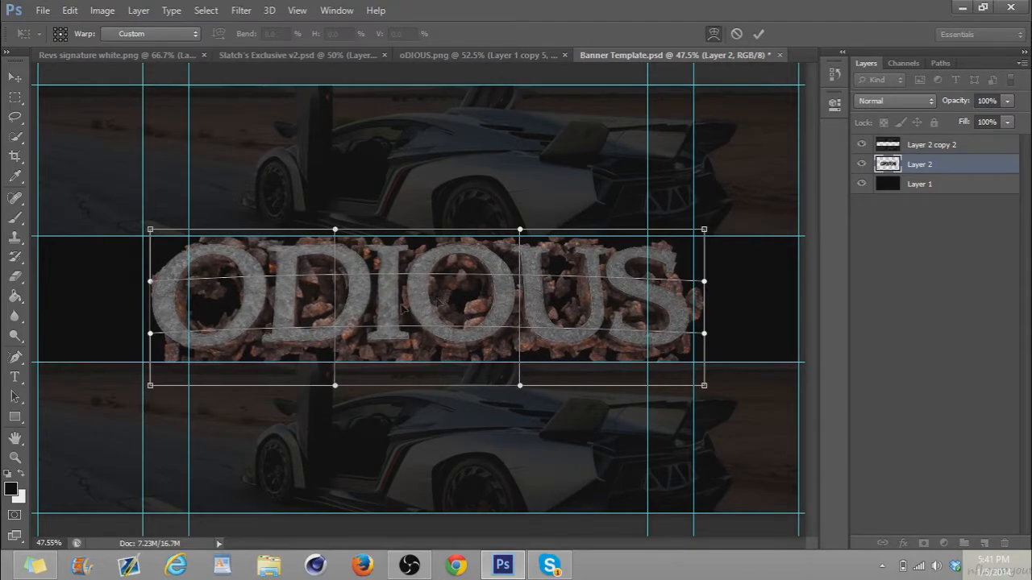
drag(177, 372, 177, 374)
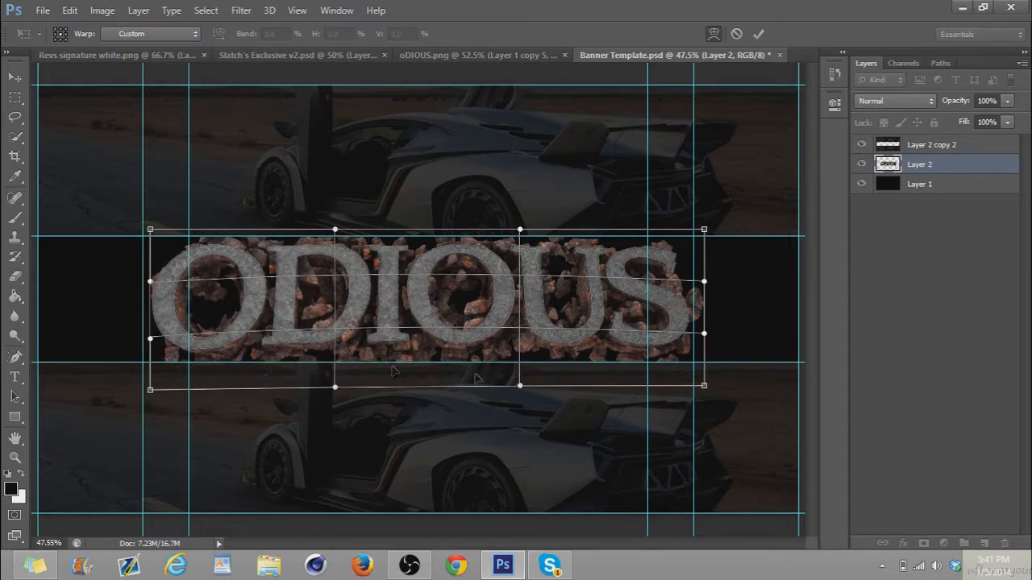
drag(664, 360, 664, 362)
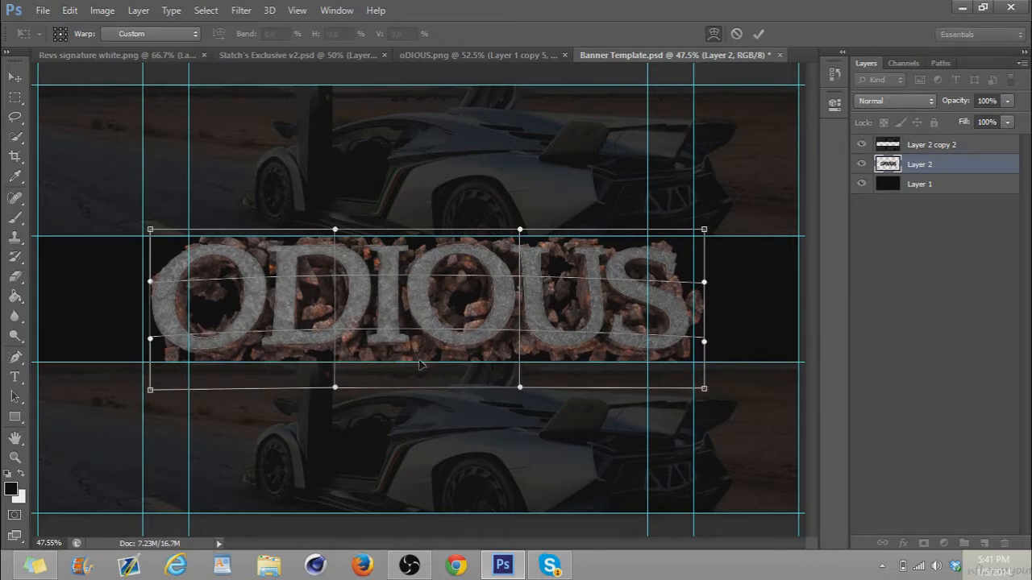
click(14, 76)
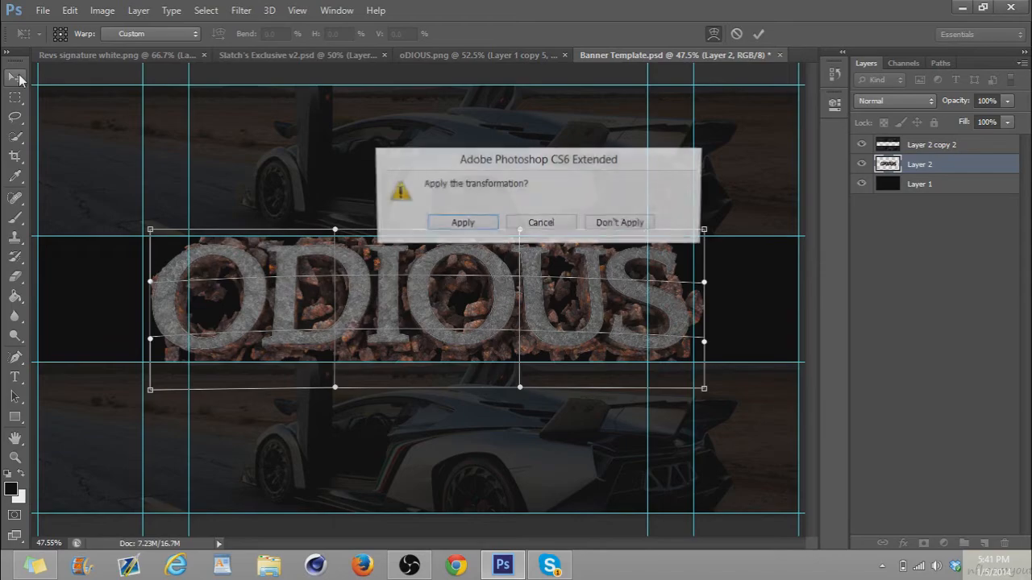
click(461, 223)
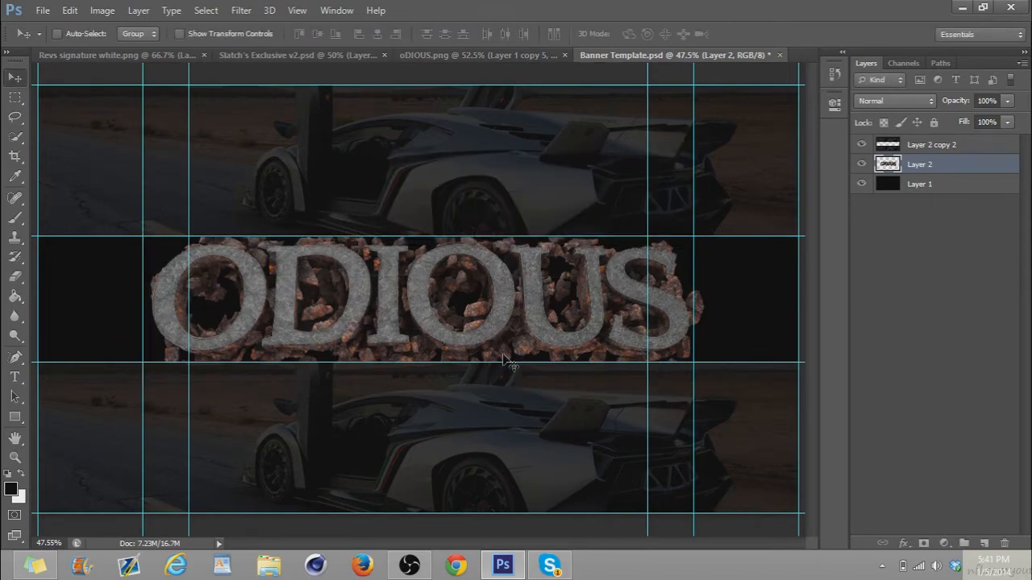
Close oDIOUS.png without saving its changes
click(437, 58)
click(596, 55)
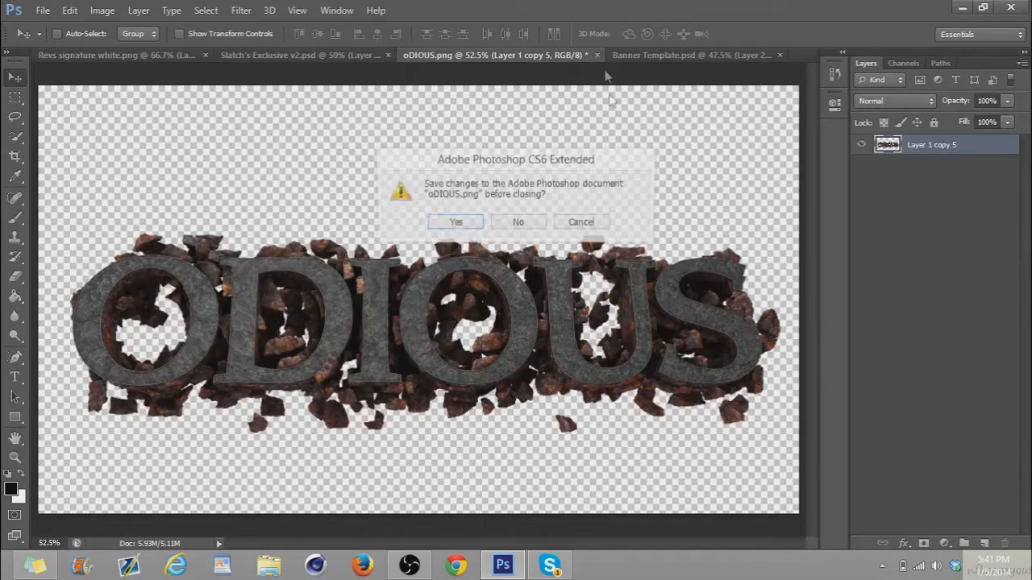
click(518, 223)
Copy The cc group from Slatch's Exclusive v2.psd into Banner Template.psd, directly above Layer 2
click(384, 57)
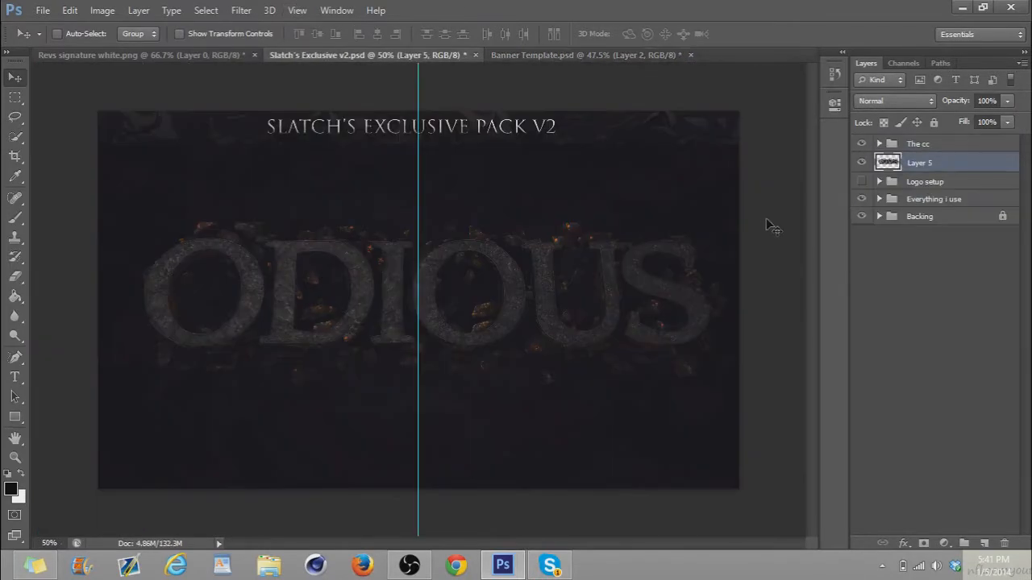
click(926, 145)
click(541, 55)
drag(542, 55, 523, 97)
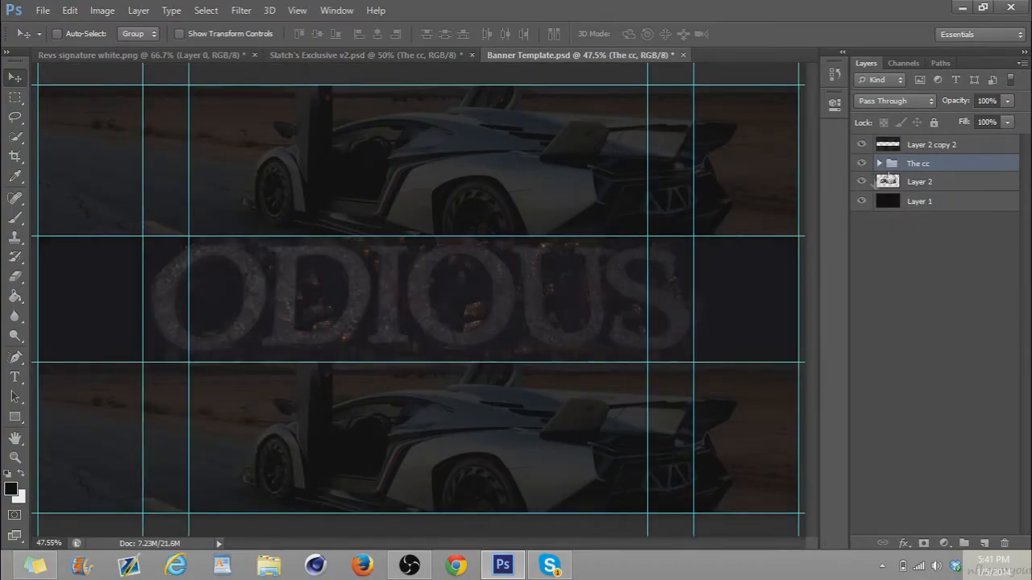
Delete The cc group and Layer 5 from Slatch's Exclusive v2.psd
click(378, 54)
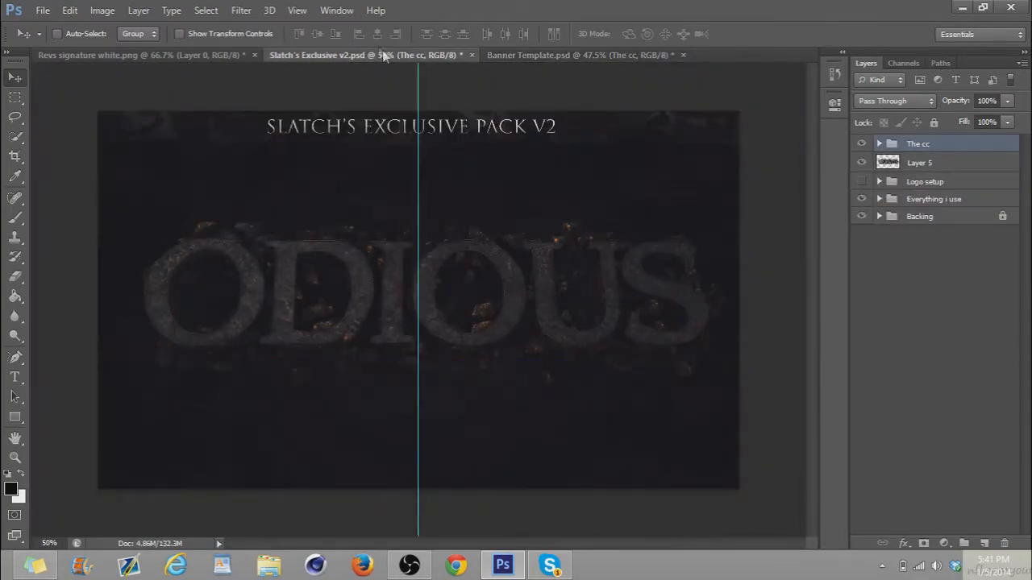
key(Delete)
key(Delete)
click(878, 143)
drag(880, 144, 880, 145)
click(878, 143)
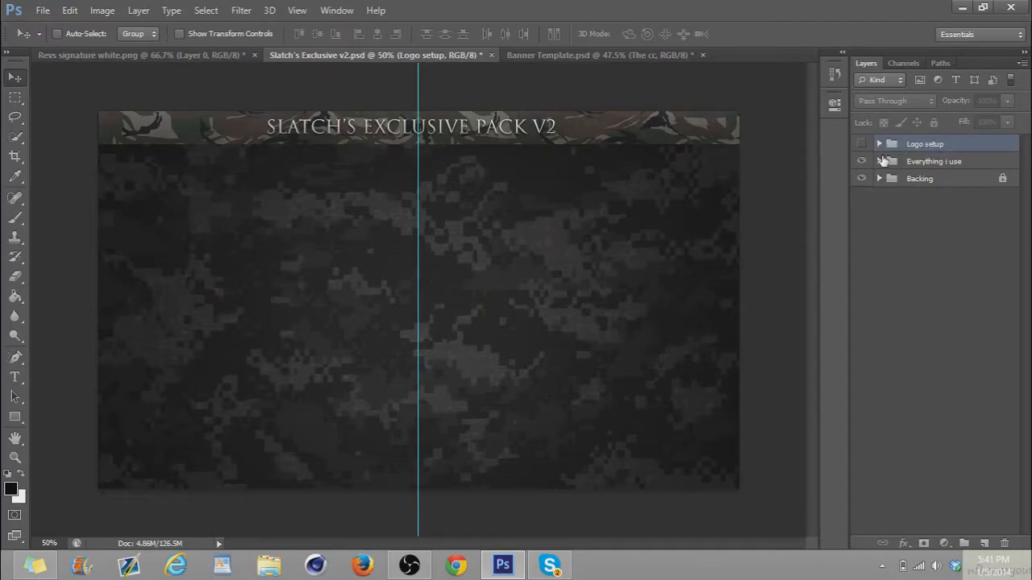
Show smoke layer 1 in the Everything i use group, duplicate it and offset the copy to the lower right of the original
click(880, 161)
click(861, 201)
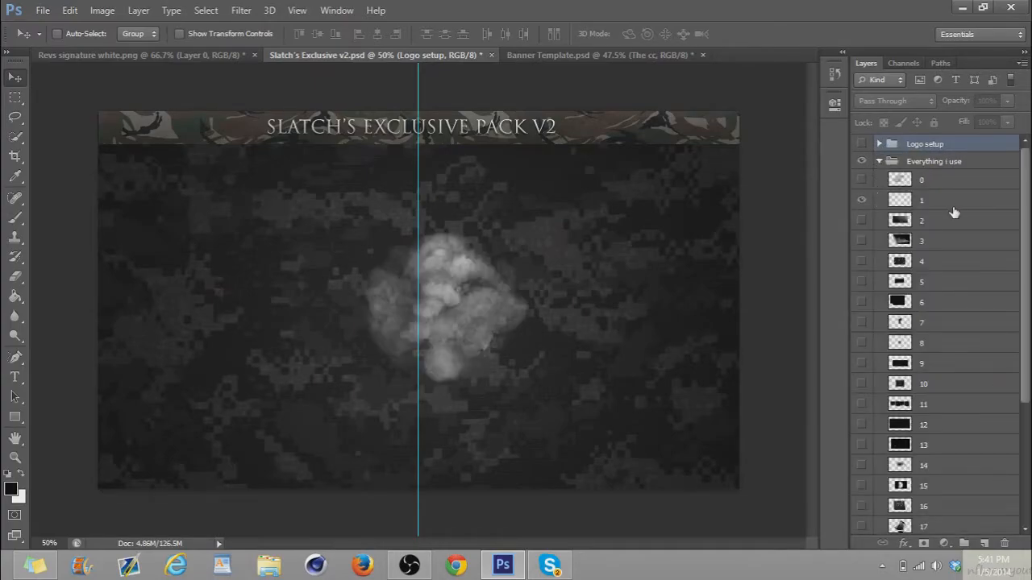
click(954, 208)
key(ctrl+j)
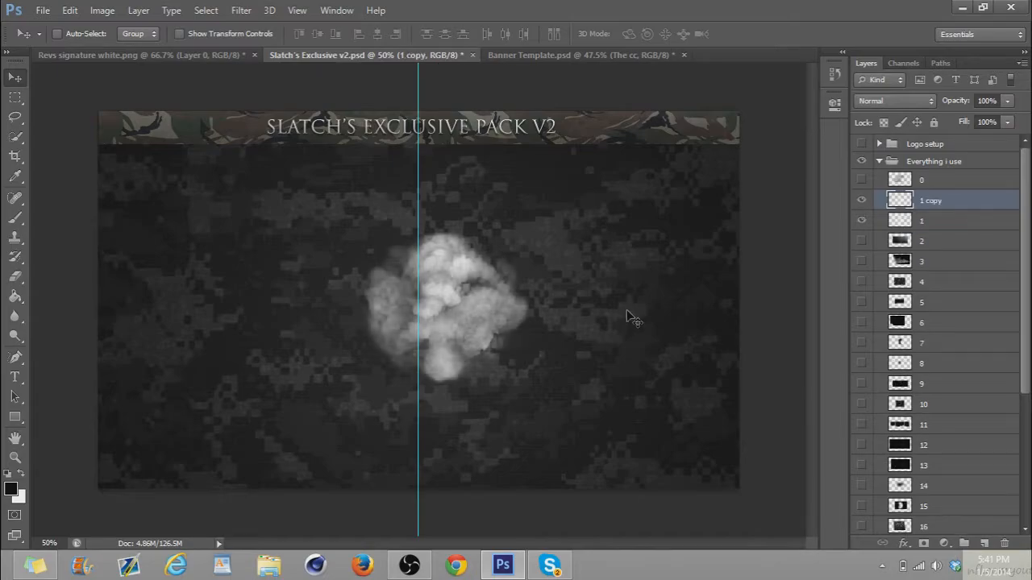
drag(493, 289, 602, 324)
ctrl+click(559, 254)
key(ctrl+j)
Merge the smoke layers 1 copy and 1 into a single layer
click(920, 201)
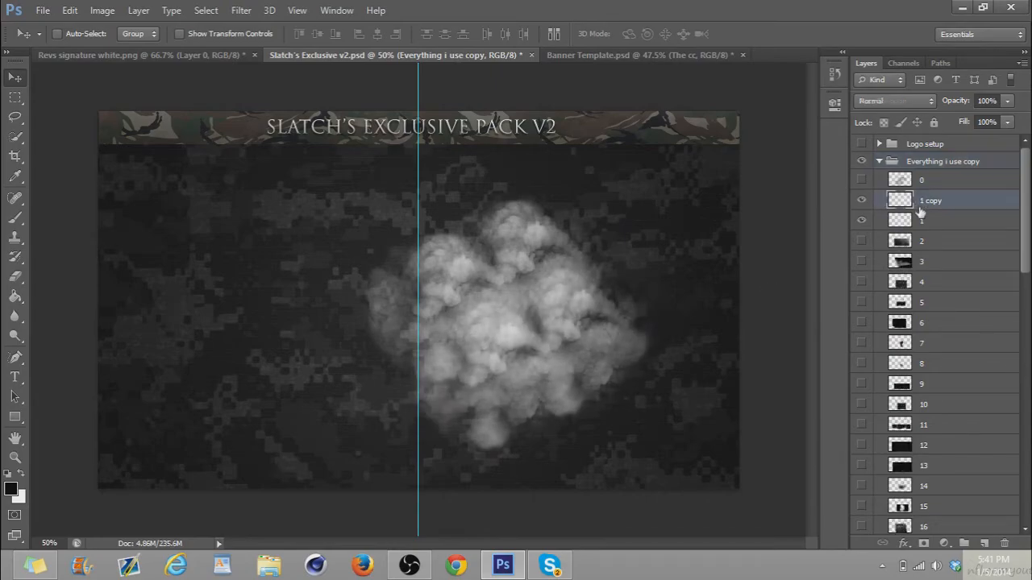
shift+click(920, 219)
key(ctrl+e)
Copy the merged smoke layer into Banner Template.psd below The cc group and duplicate it four times across the ODIOUS text
drag(548, 317, 169, 258)
drag(913, 187, 917, 193)
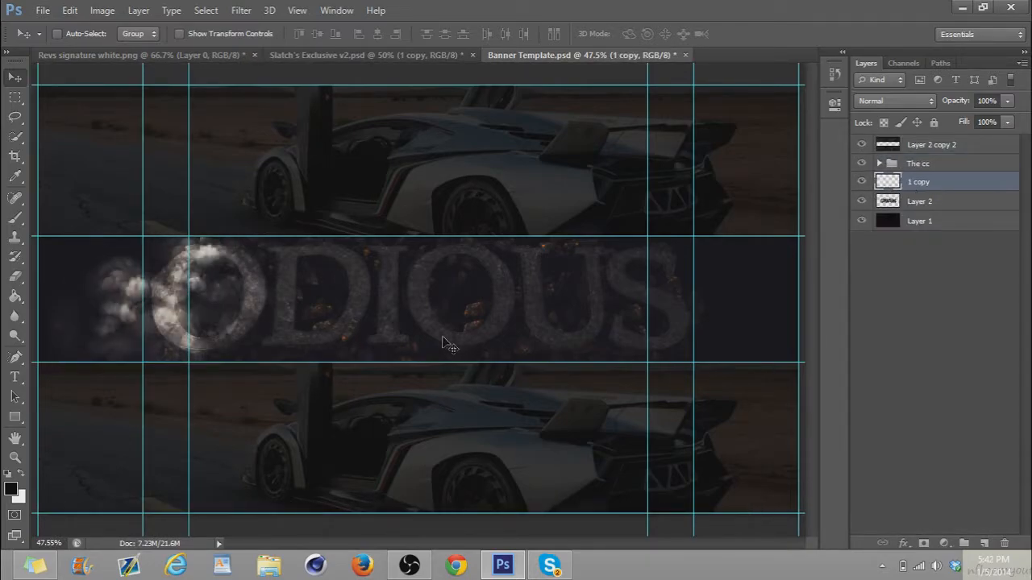
drag(221, 316, 661, 337)
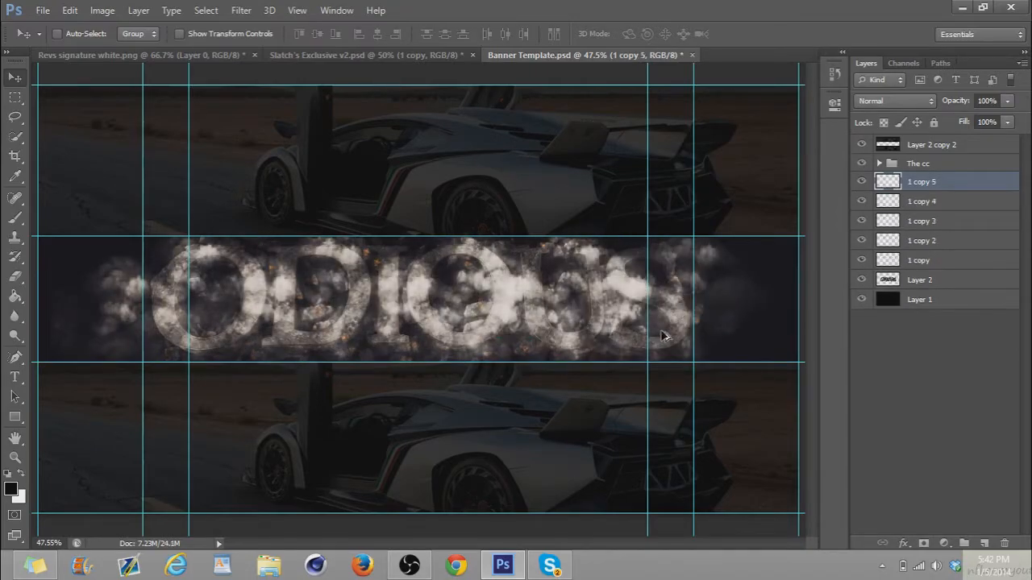
Merge all five smoke layers from 1 copy to 1 copy 5 and set the merged layer's opacity to 20%
shift+click(918, 260)
key(ctrl+e)
drag(966, 97, 901, 115)
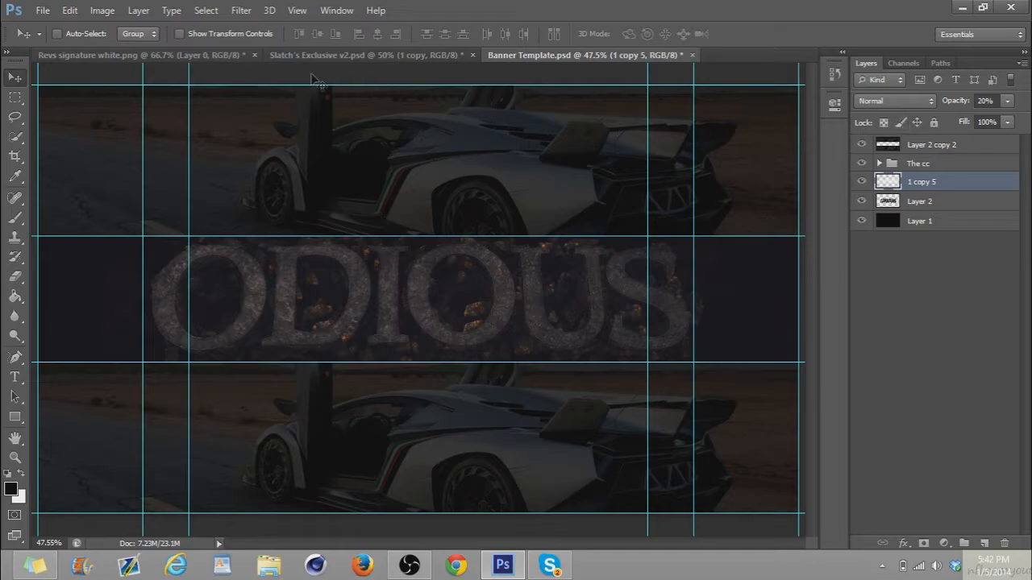
Hide layer 1 copy in Slatch's Exclusive v2.psd, show layer 2 and copy it to the right end of the banner's band
click(365, 55)
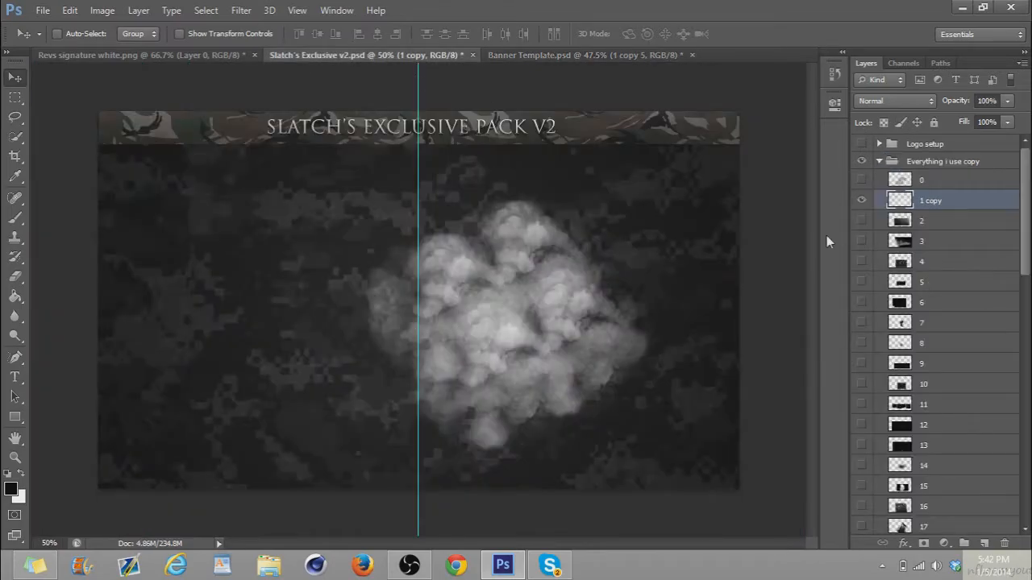
click(861, 200)
click(861, 220)
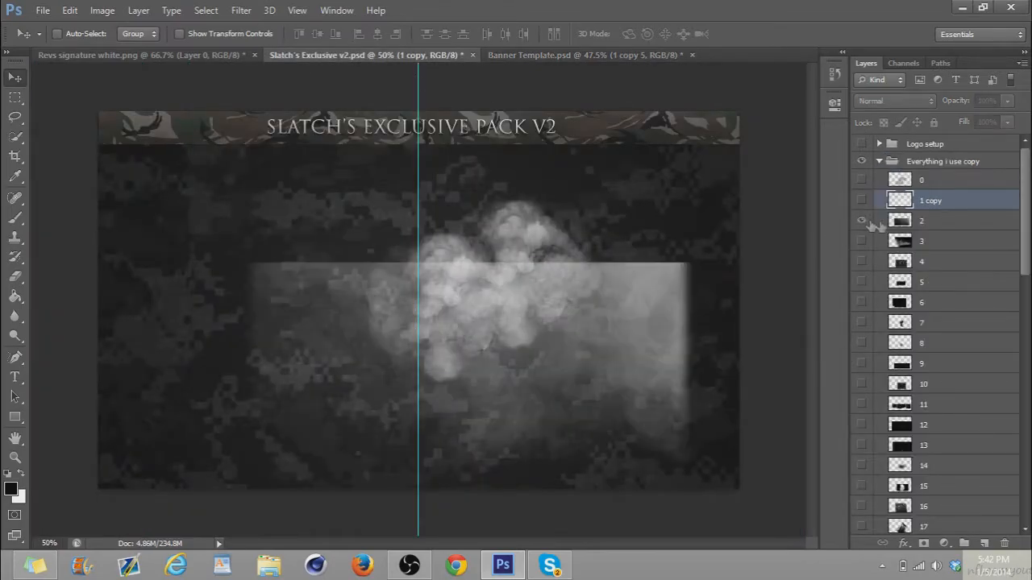
click(934, 225)
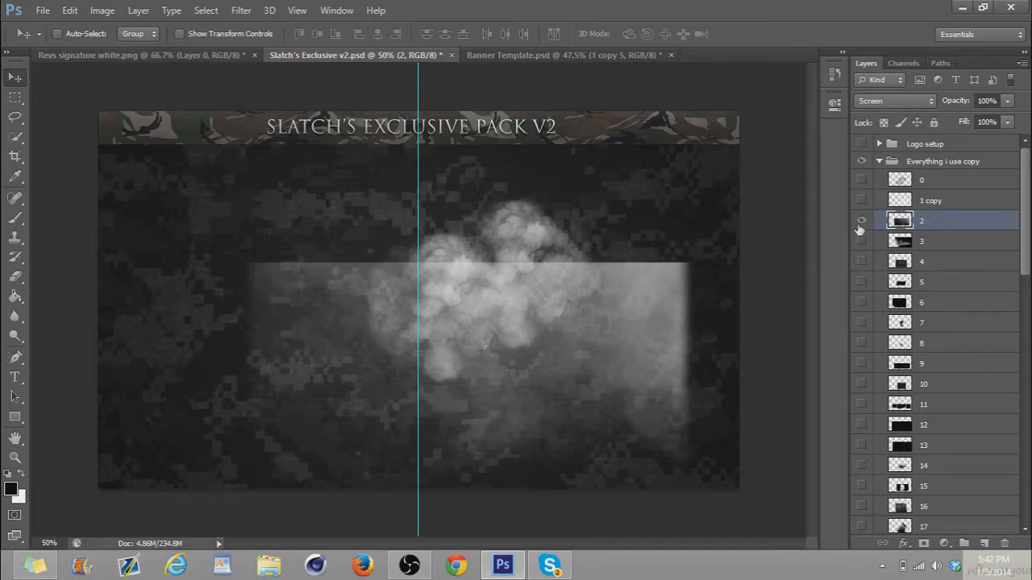
drag(604, 357, 723, 326)
Duplicate smoke layer 2, rotate the copy 180° and move it to the left end of the banner's band
key(ctrl+j)
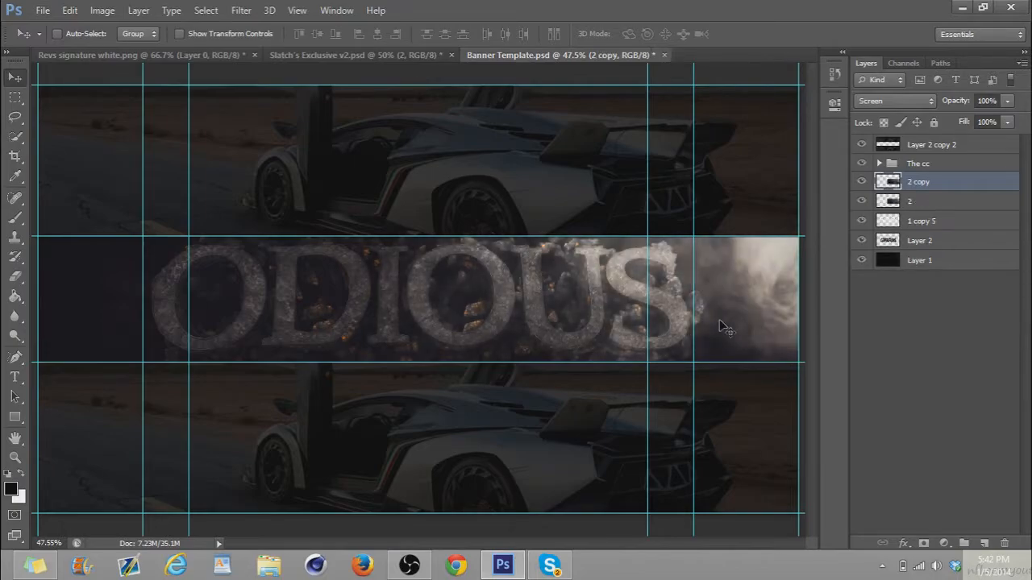
key(ctrl+t)
right_click(720, 322)
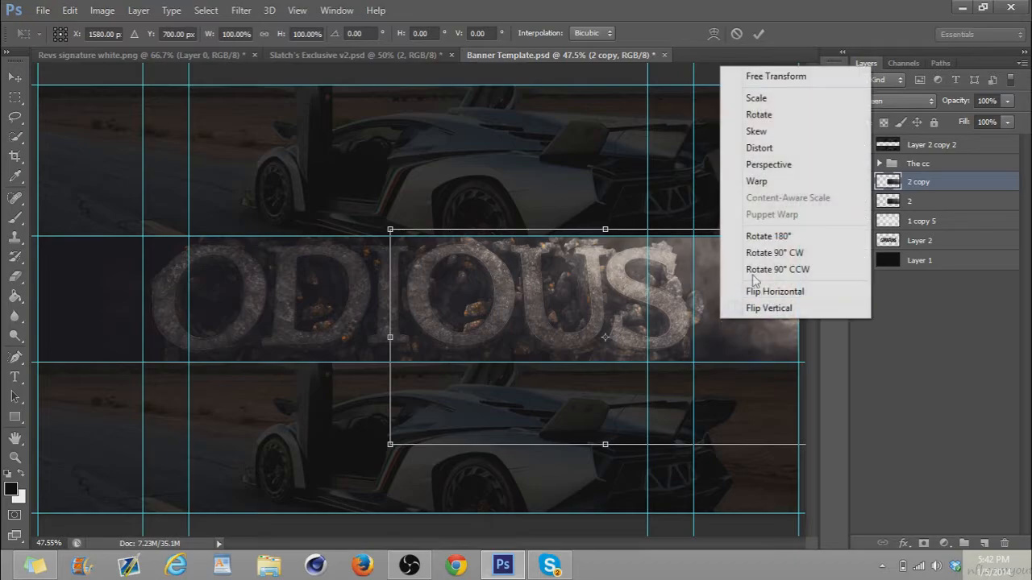
click(770, 237)
key(Return)
drag(482, 425, 256, 308)
Merge layers 2 and 2 copy, then set the result to Screen mode at 52% opacity
shift+click(903, 204)
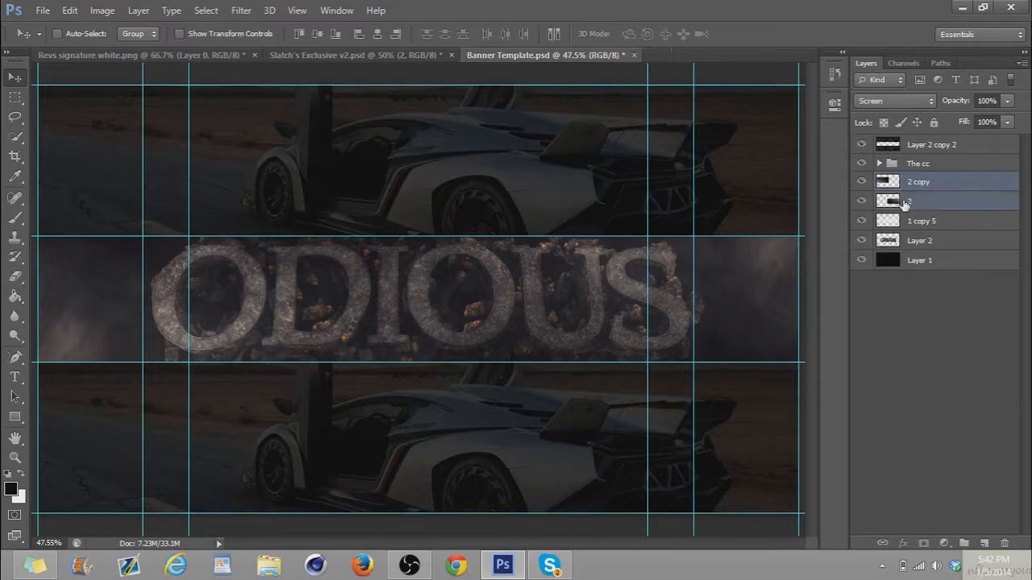
key(ctrl+e)
click(913, 102)
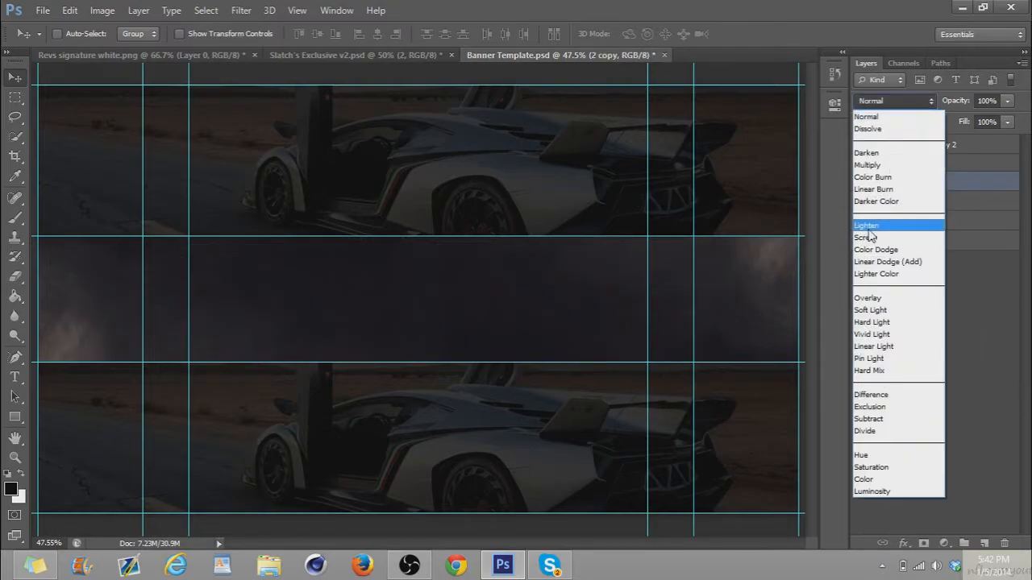
click(875, 237)
drag(963, 100, 929, 110)
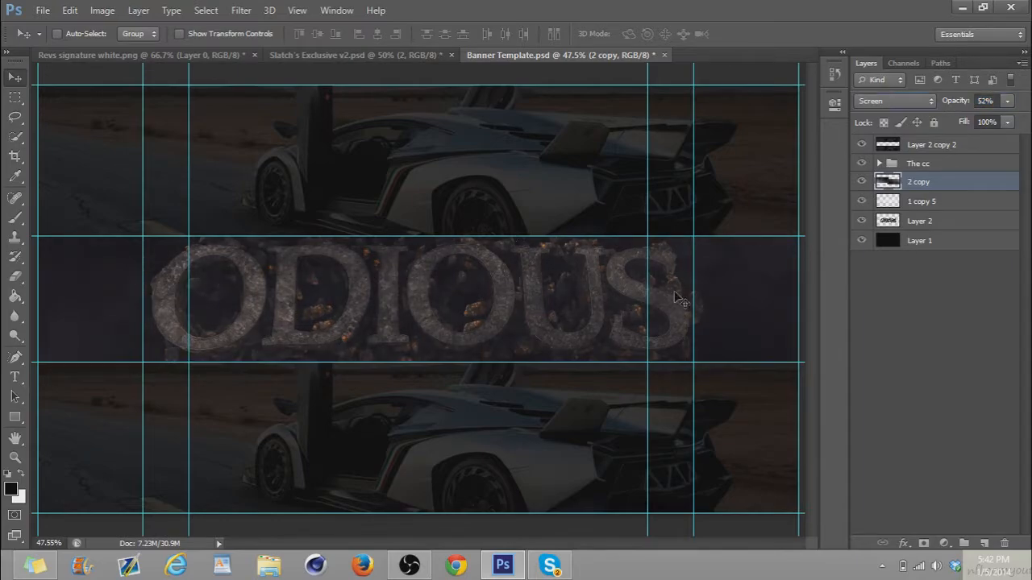
Hide layer 2 in Slatch's Exclusive v2.psd, show layer 3 and copy it to the right end of the banner's band
click(378, 55)
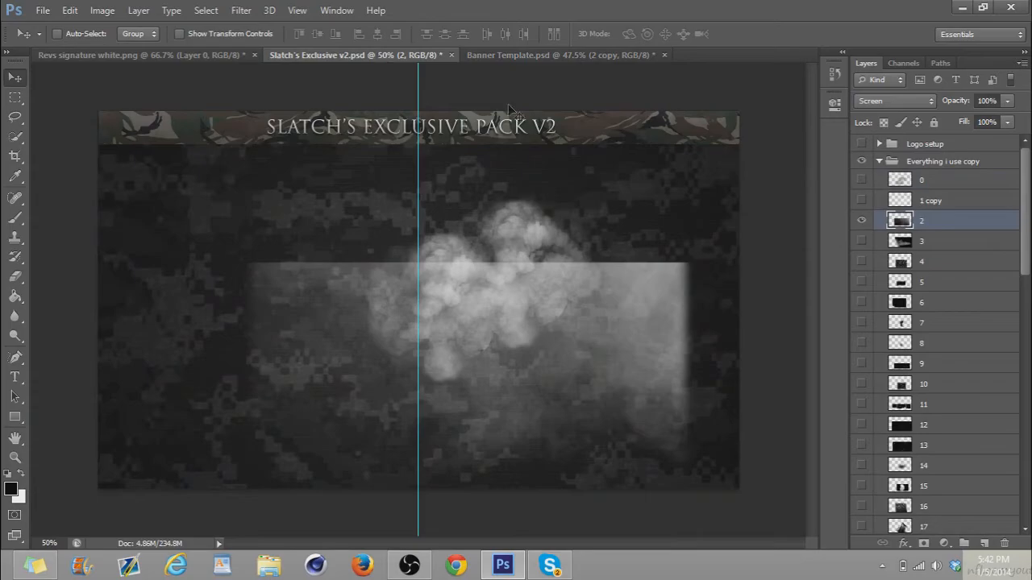
click(861, 220)
click(861, 241)
click(926, 241)
drag(568, 298, 709, 310)
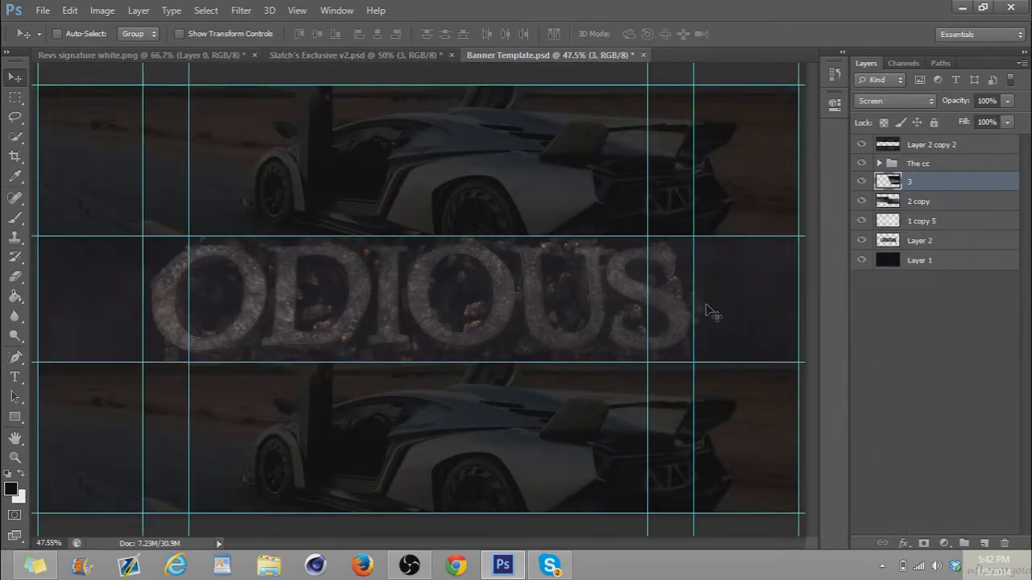
drag(587, 307, 723, 331)
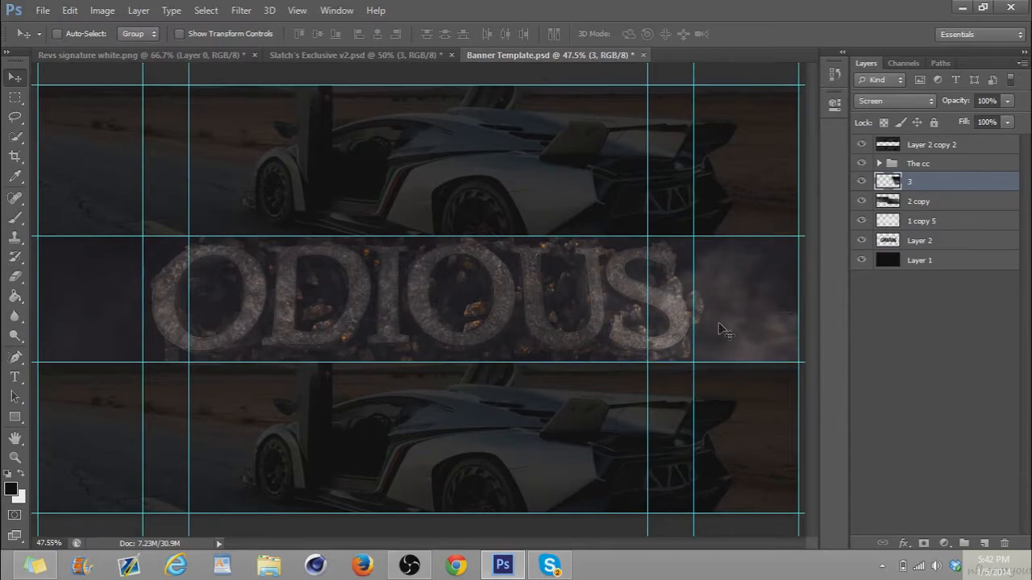
Duplicate smoke layer 3, rotate the copy 180° and move it to the left end of the banner's band
key(ctrl+j)
key(ctrl+t)
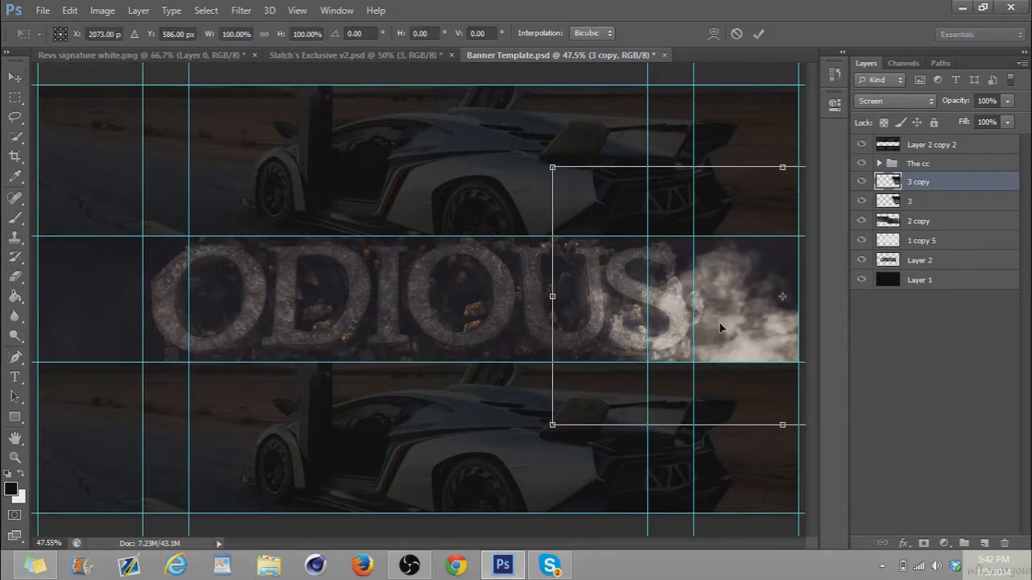
right_click(720, 327)
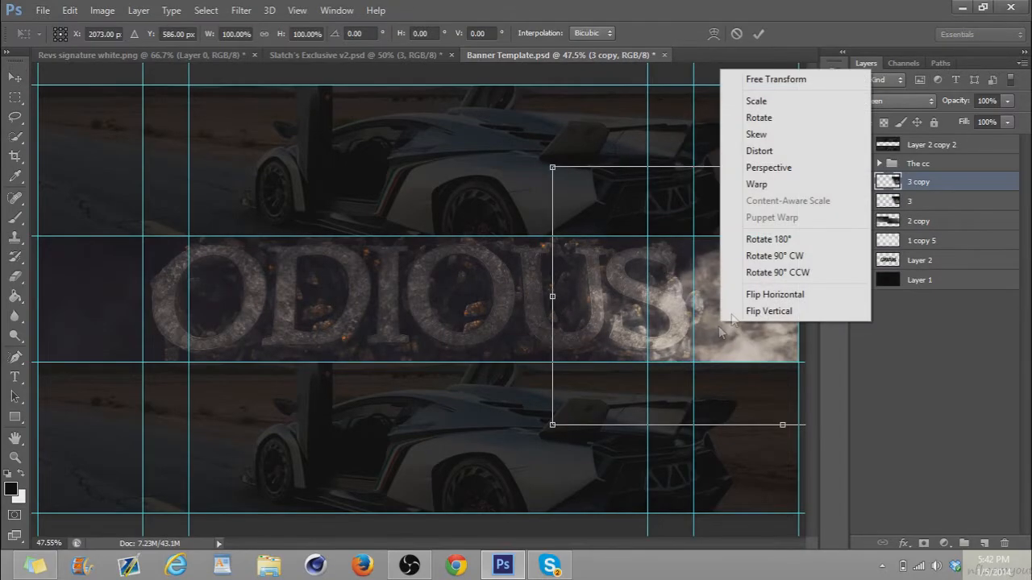
click(757, 238)
key(Return)
drag(767, 317, 59, 318)
Merge layers 3 and 3 copy, then set the result to Screen mode at 31% opacity
key(ctrl+h)
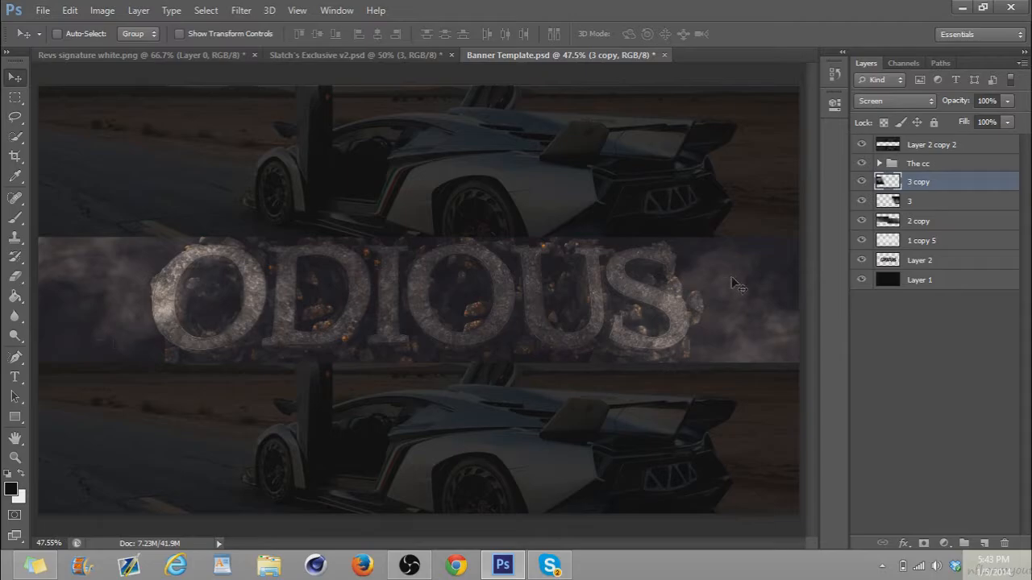
shift+click(947, 201)
key(ctrl+h)
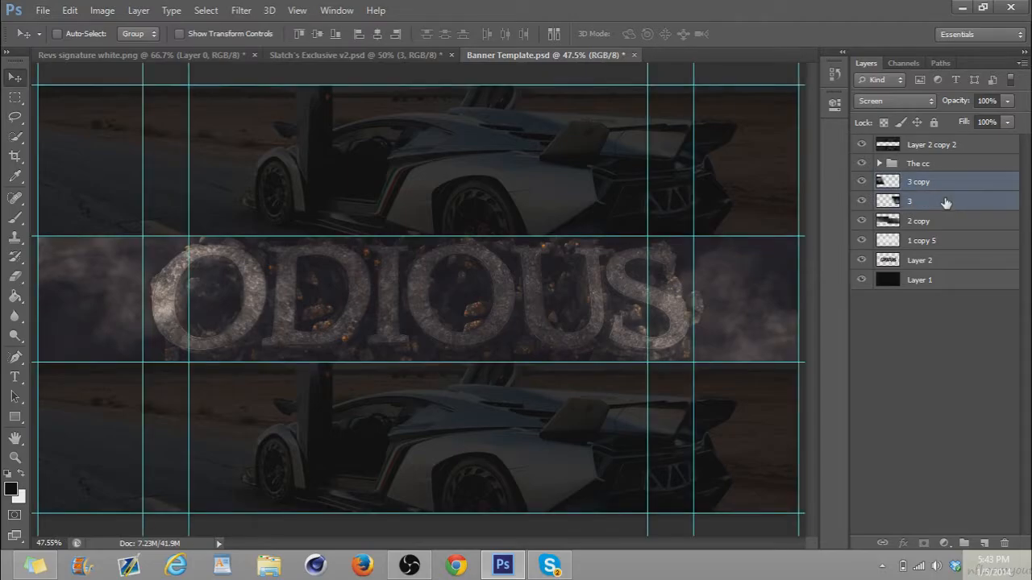
click(941, 106)
key(ctrl+e)
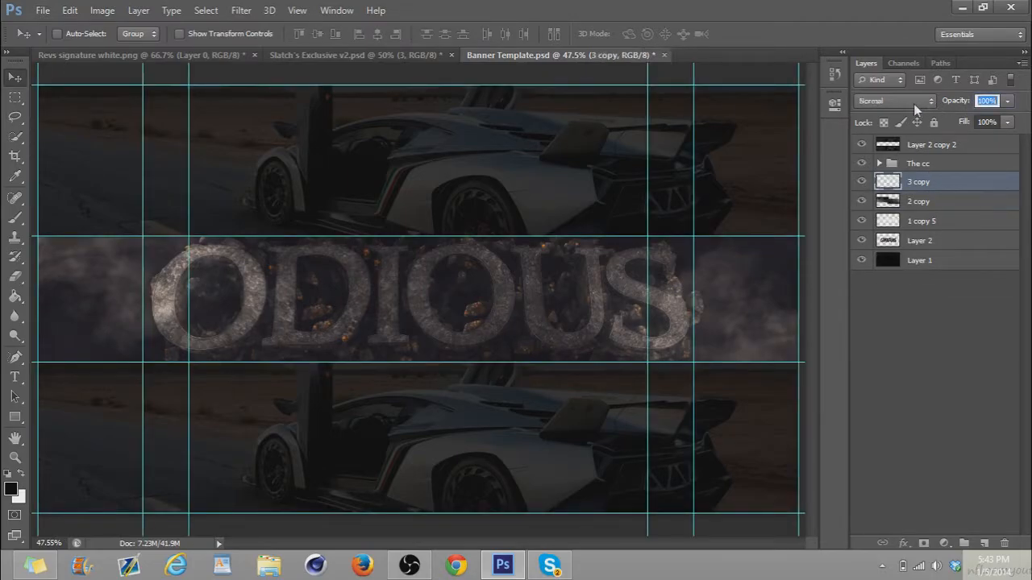
click(911, 102)
click(889, 238)
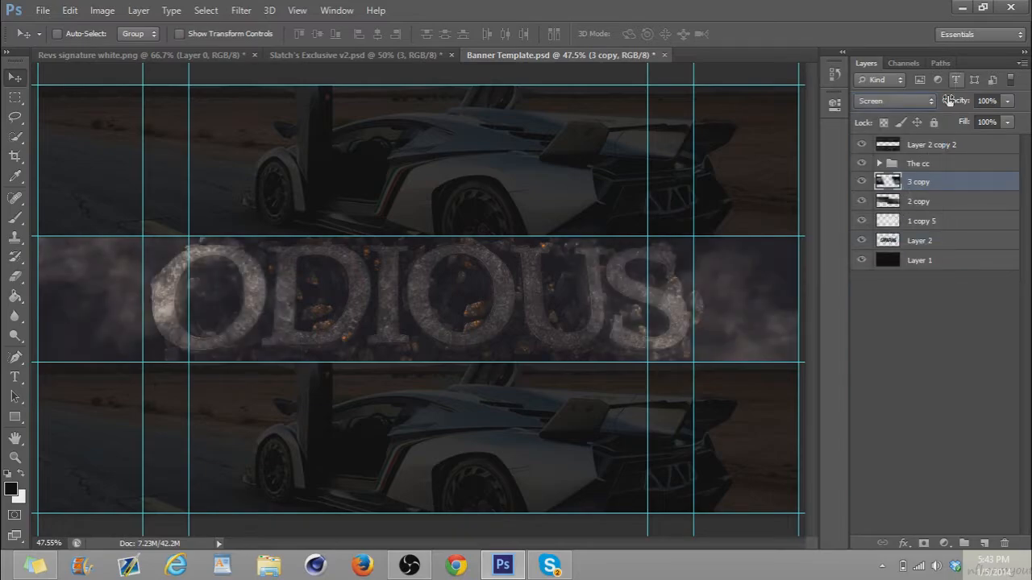
drag(949, 101, 904, 106)
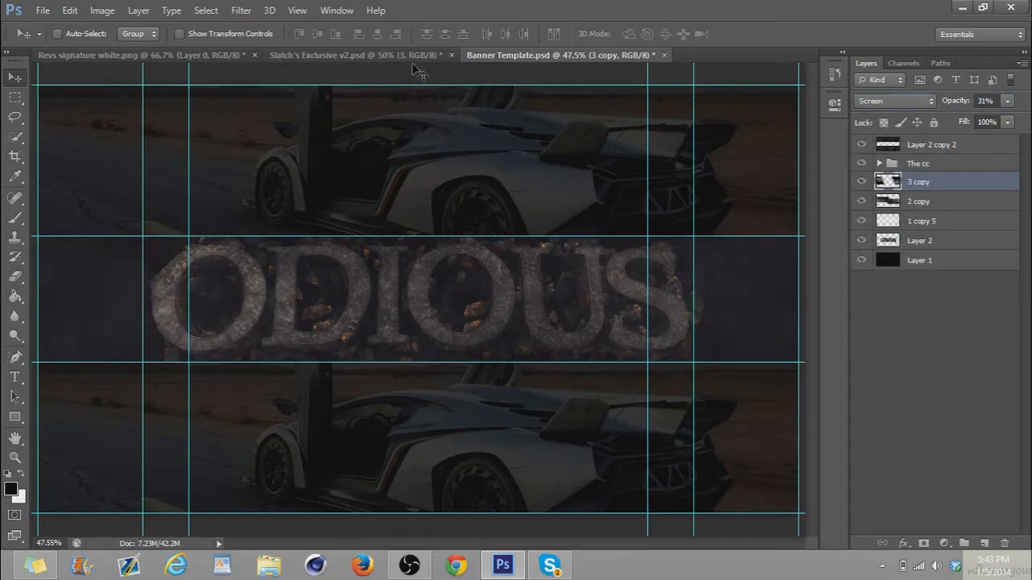
Hide layer 3 in Slatch's Exclusive v2.psd, show layer 0 and copy it to the left end of the banner's band
click(330, 57)
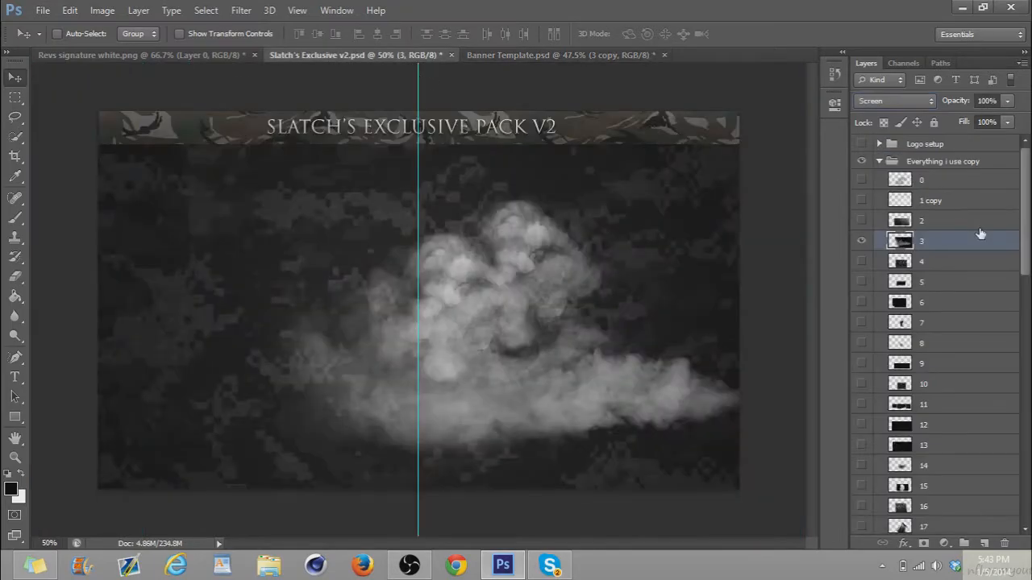
click(861, 242)
click(862, 262)
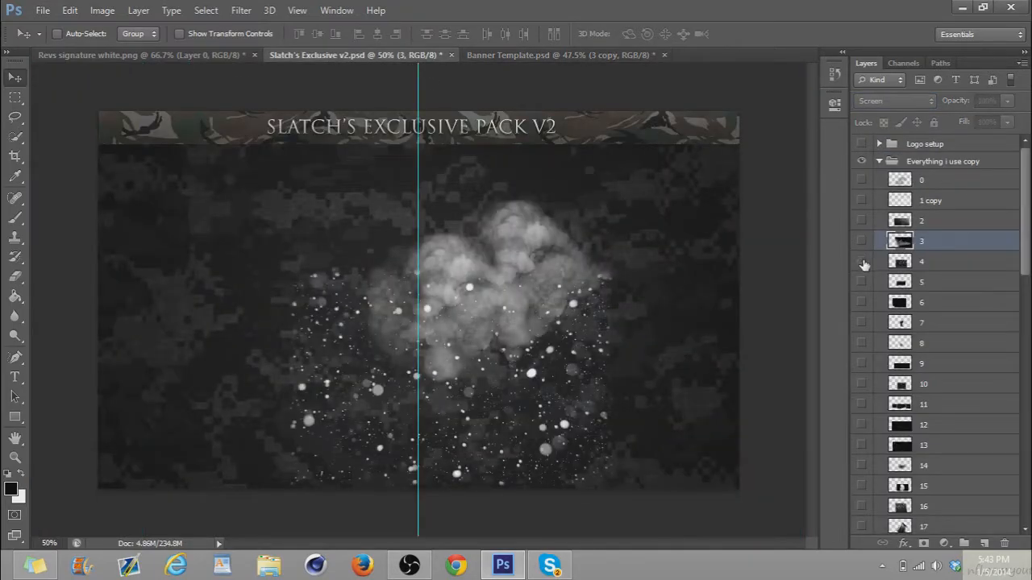
click(863, 262)
click(883, 182)
click(861, 179)
drag(542, 350, 165, 292)
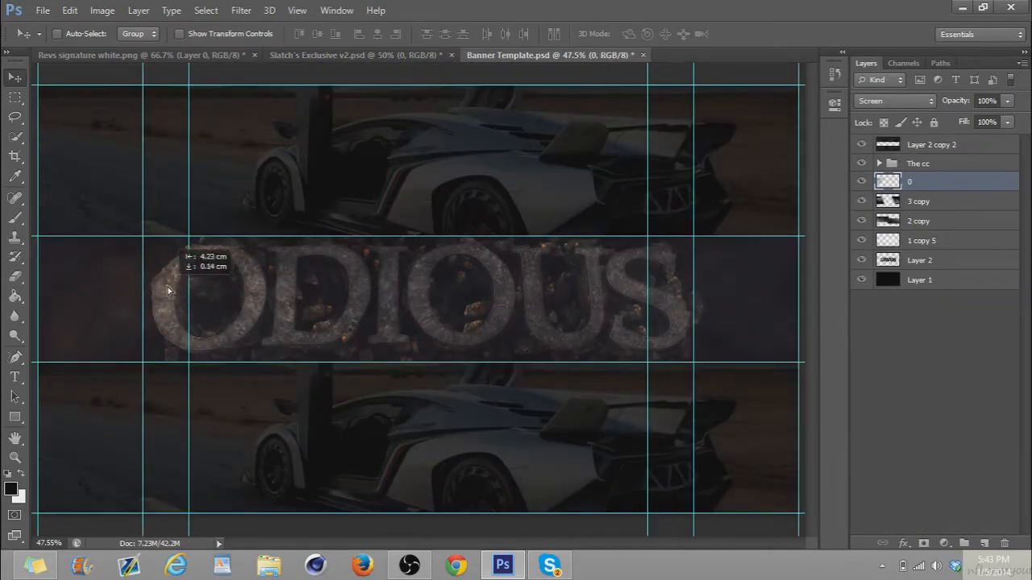
Duplicate layer 0 four times and spread the copies across the banner's band and the ODIOUS text
drag(278, 323, 782, 340)
drag(167, 267, 752, 294)
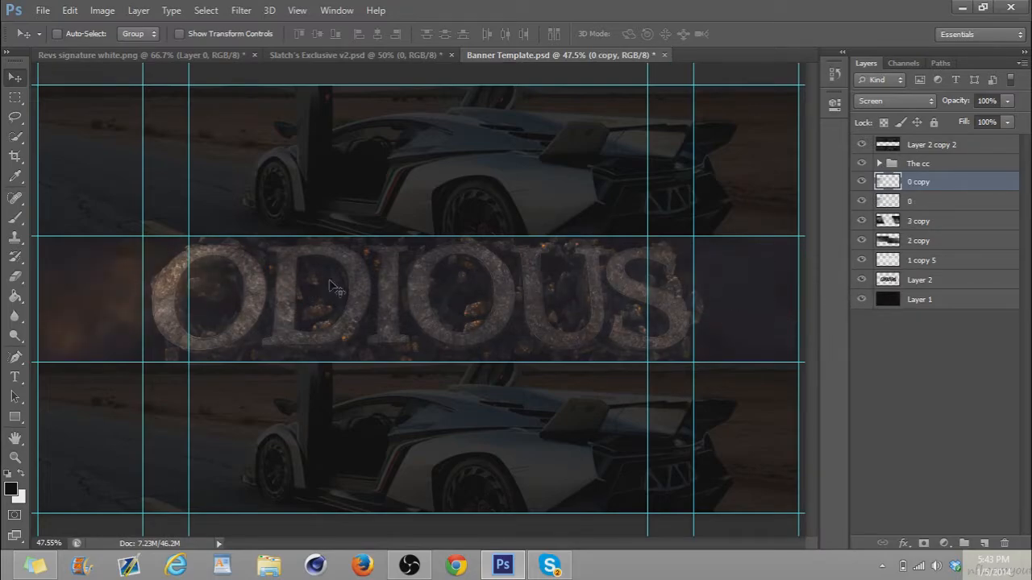
drag(119, 317, 411, 315)
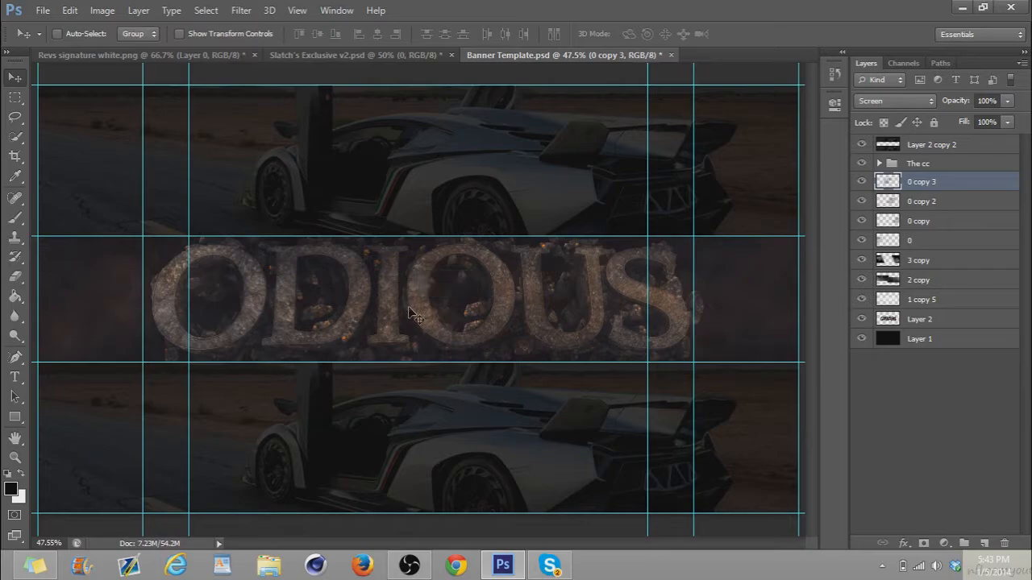
key(ctrl+j)
drag(243, 313, 245, 313)
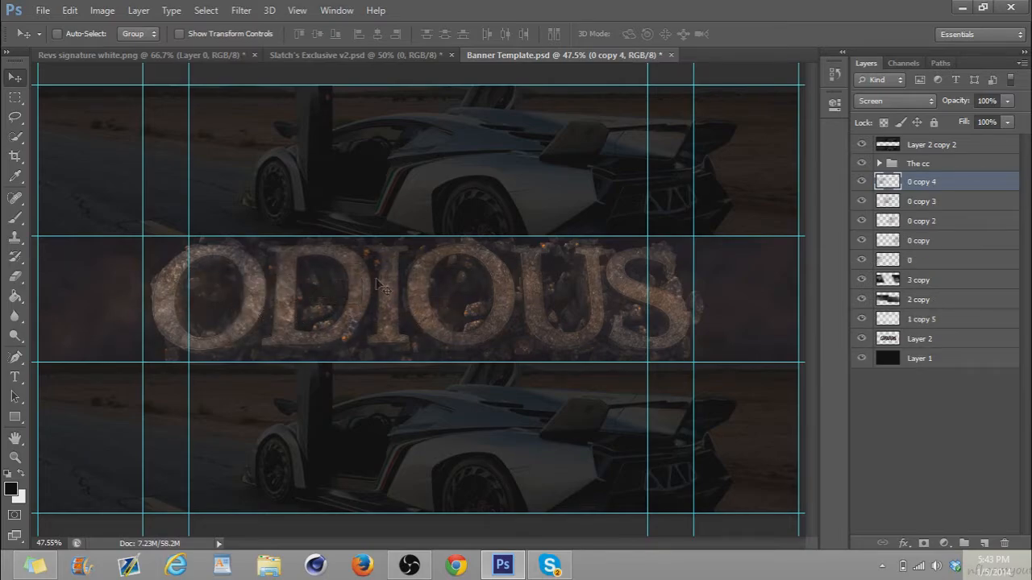
Merge layer 0 and its four copies in the banner, then set the merged layer to Screen mode
click(932, 275)
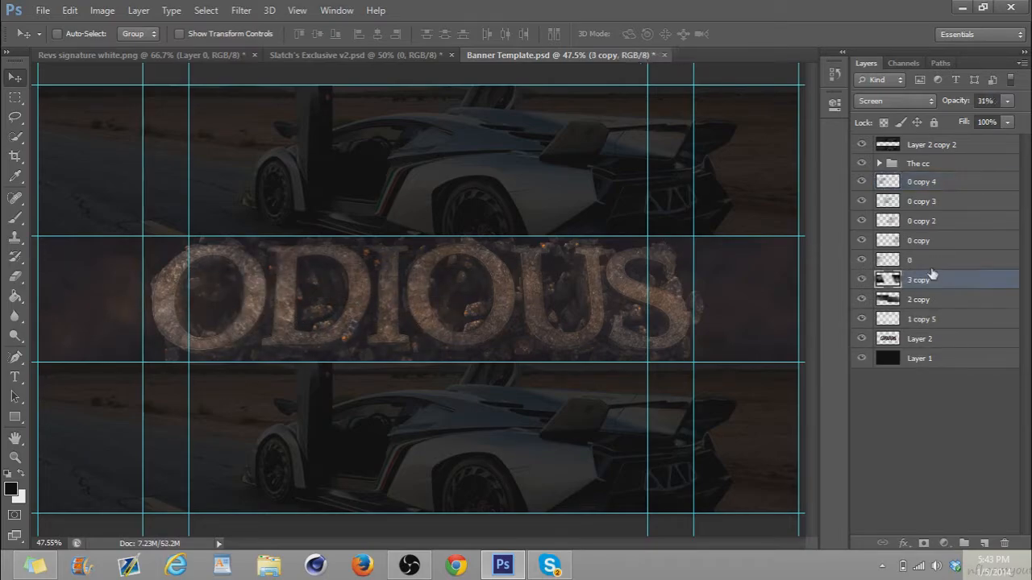
click(919, 256)
shift+click(908, 201)
shift+click(908, 183)
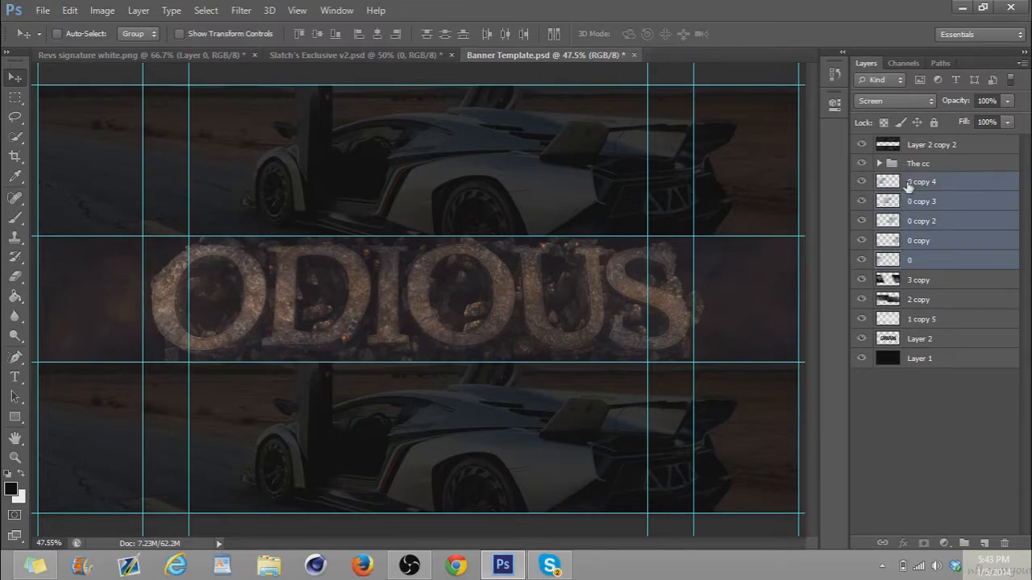
key(ctrl+e)
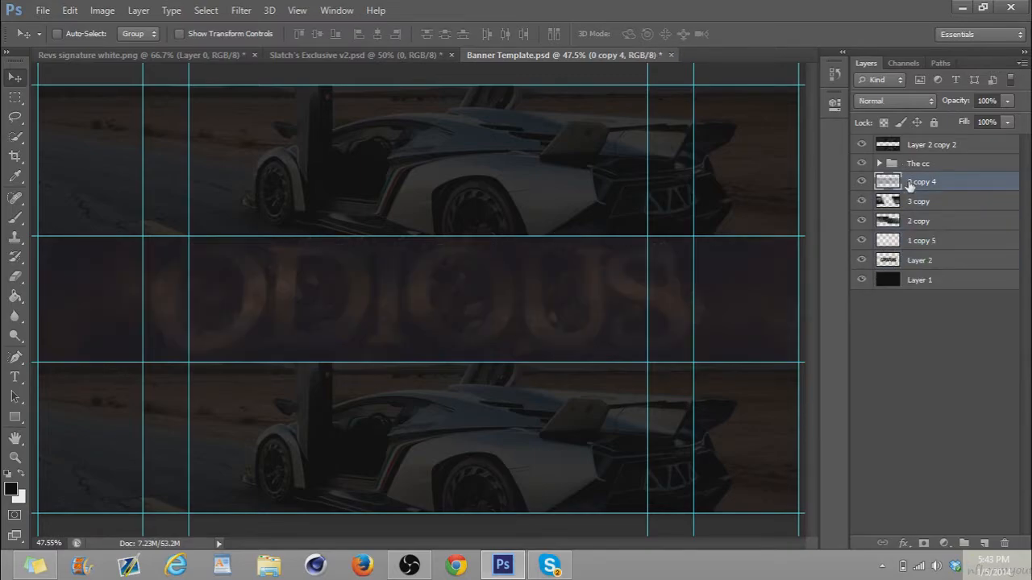
click(910, 102)
click(881, 234)
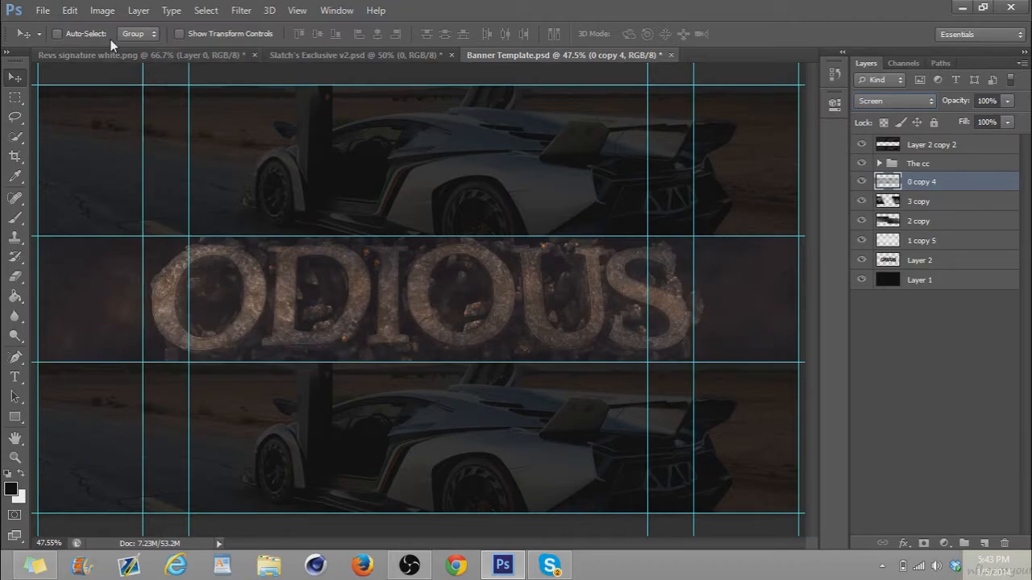
Erase the merged 0 copy 4 layer over the ODIOUS letters with the Eraser at 38% opacity
click(15, 276)
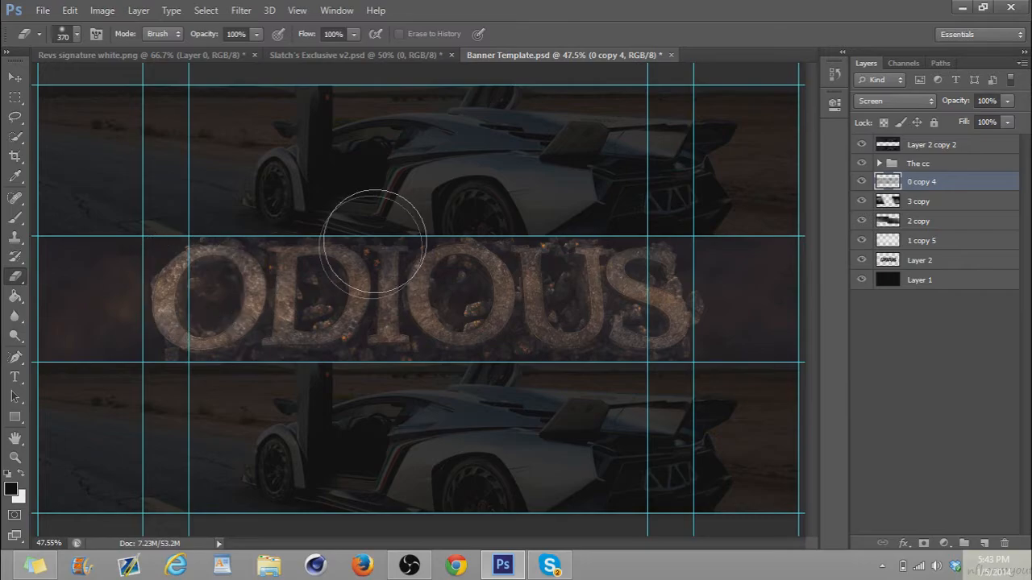
click(253, 39)
click(208, 52)
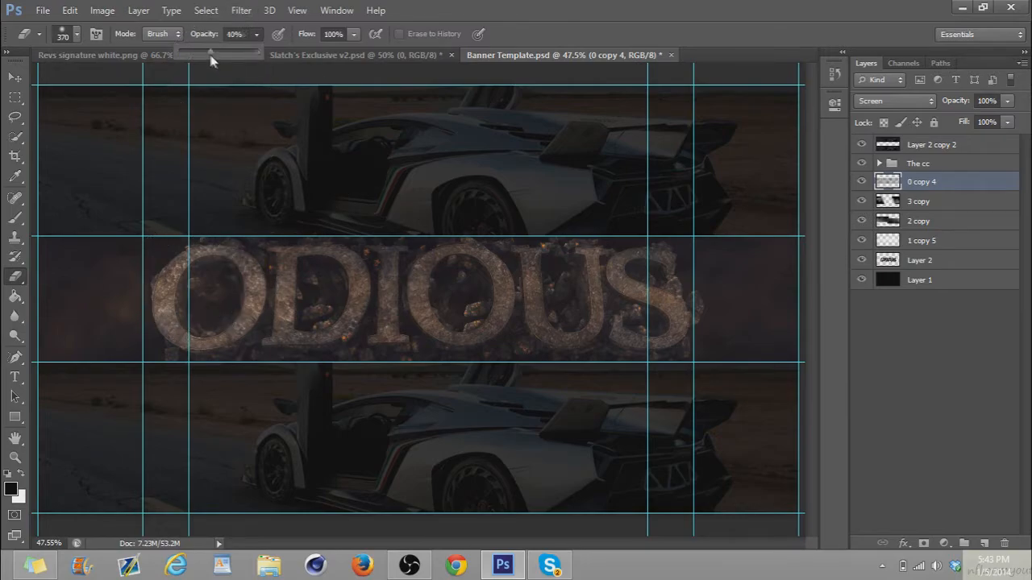
mouse_move(213, 306)
mouse_down()
mouse_move(615, 290)
mouse_move(636, 329)
mouse_up()
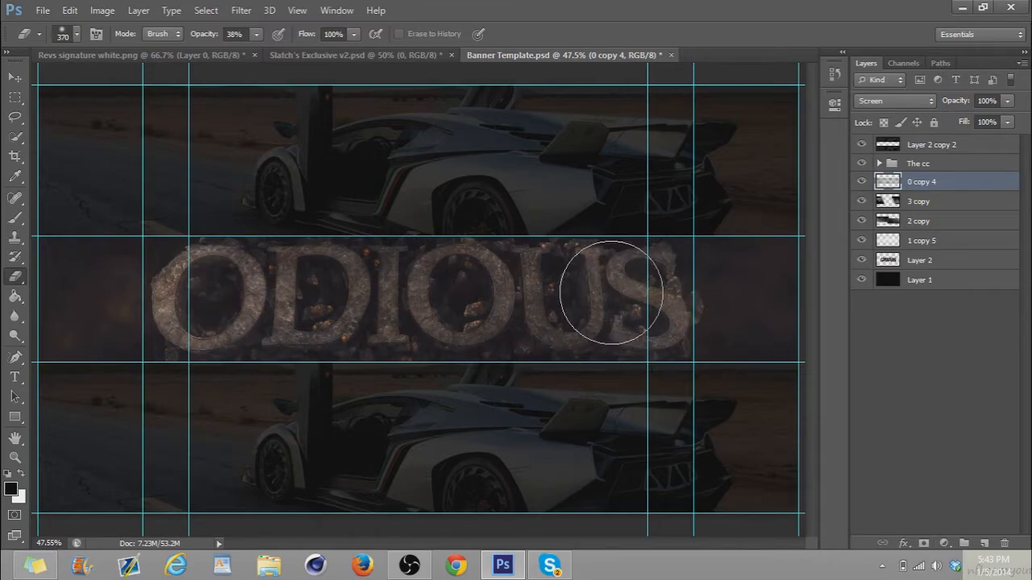
click(5, 74)
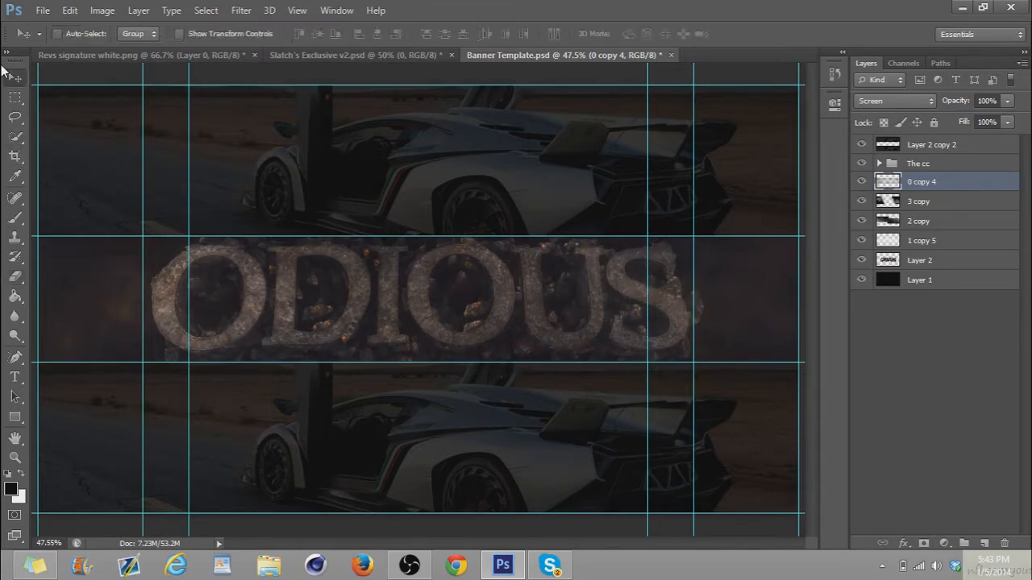
Swap layer 0 for layer 4 in Slatch's Exclusive v2.psd, copy it into the banner and spread three duplicates across the band
click(306, 55)
click(862, 180)
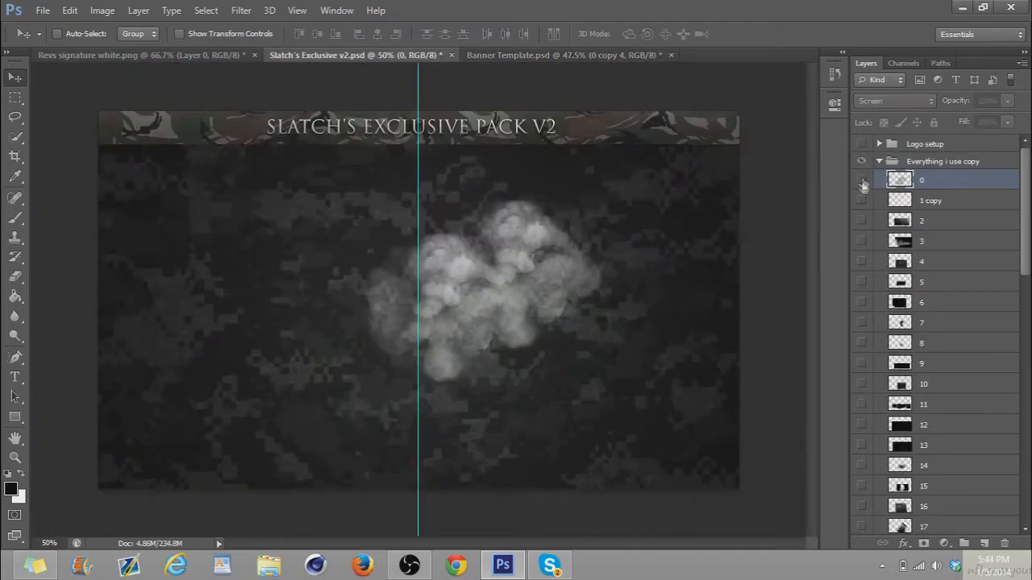
click(861, 261)
click(901, 266)
drag(516, 278, 671, 304)
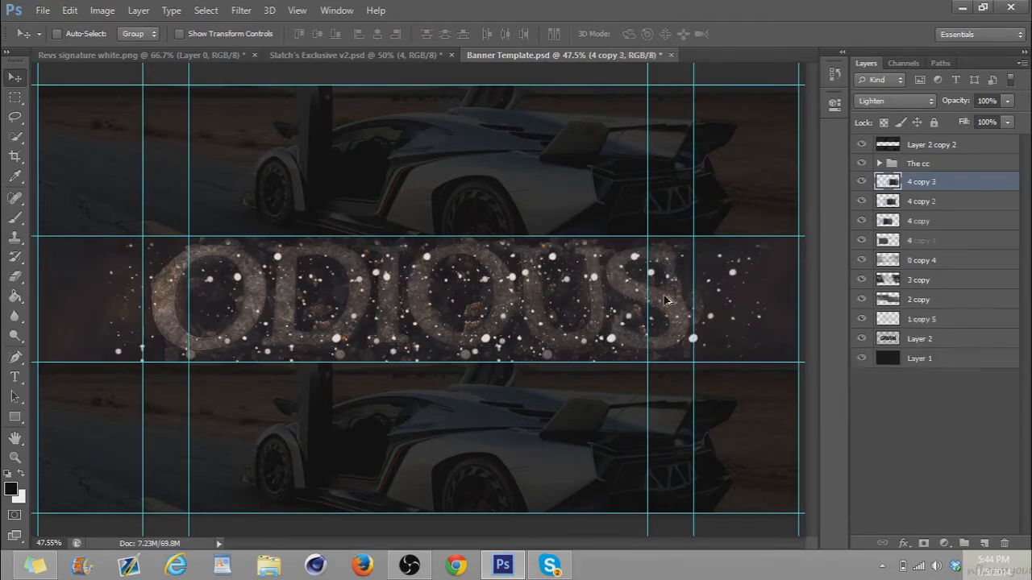
Merge layer 4 with its copies, shift the particles slightly left, and set the result to Screen mode at 10% opacity
shift+click(900, 240)
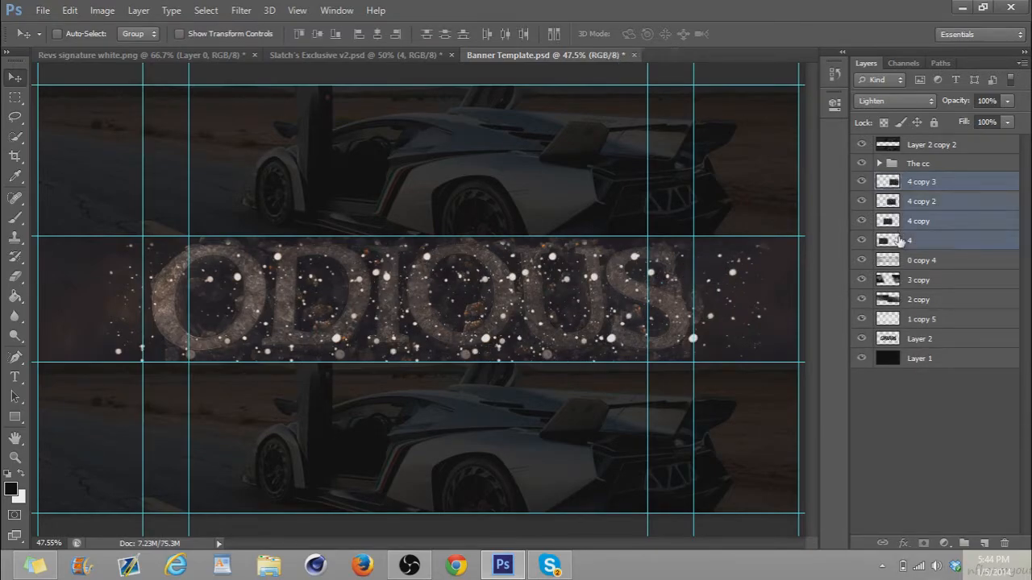
key(ctrl+e)
drag(487, 308, 466, 310)
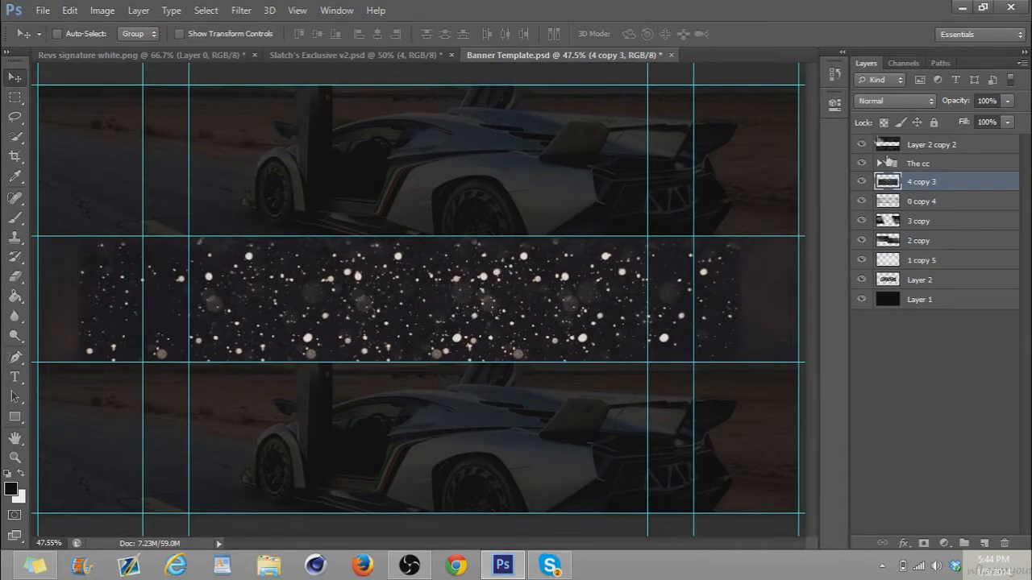
click(874, 103)
click(863, 233)
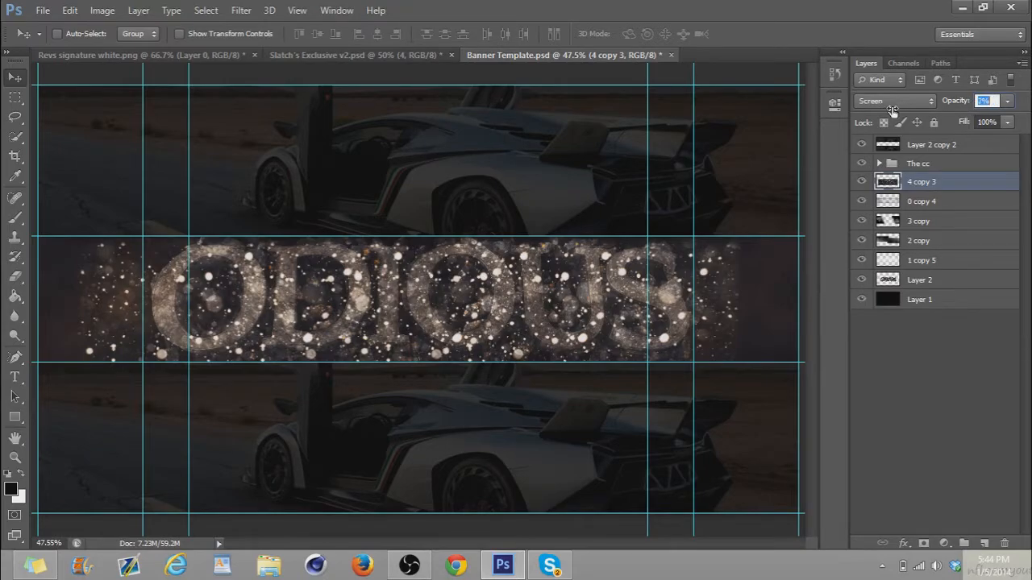
drag(892, 111, 897, 111)
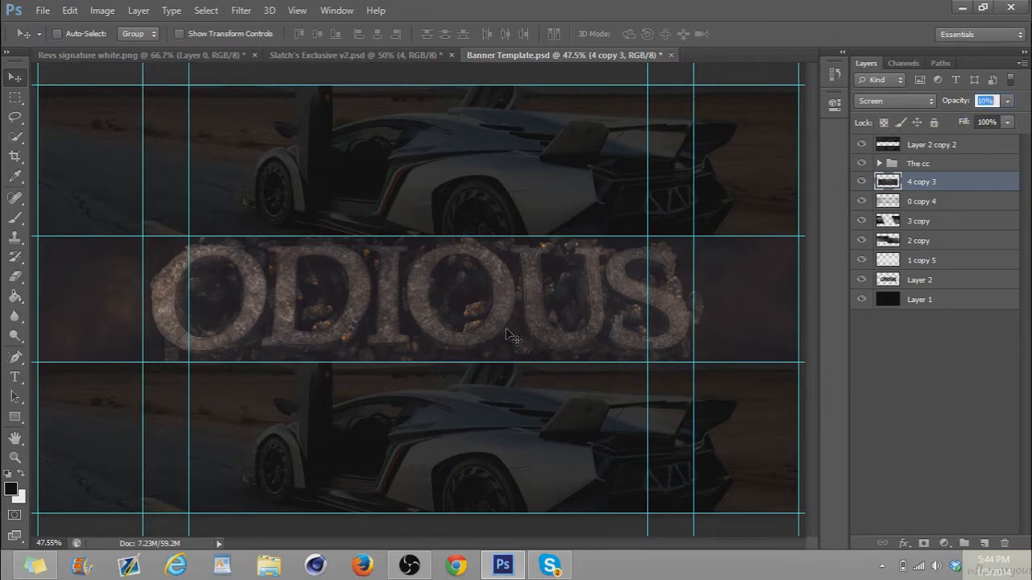
Hide layer 4 in Slatch's Exclusive v2.psd, show layer 5 and copy it to the left end of the banner's band
click(339, 56)
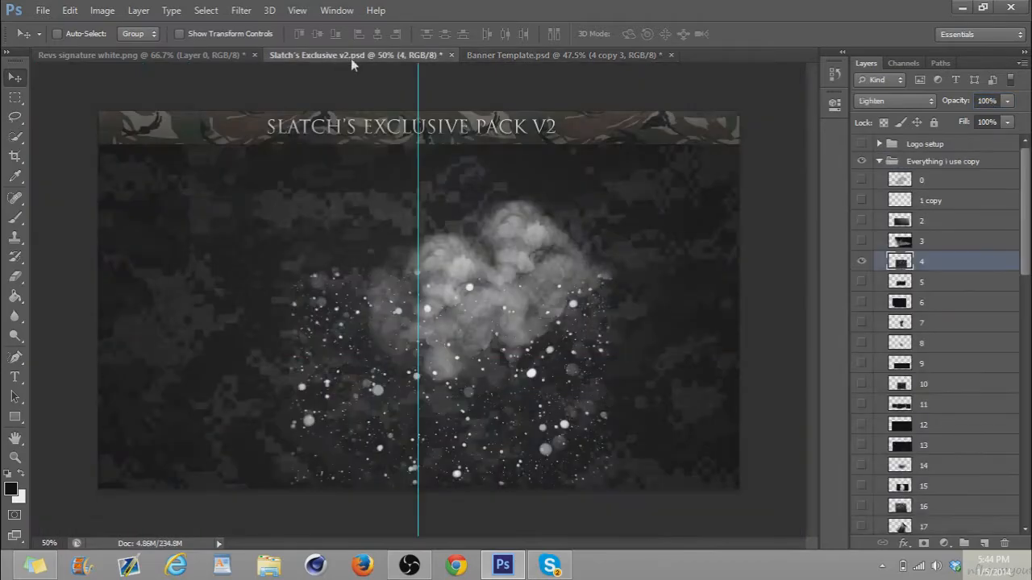
click(861, 262)
click(862, 281)
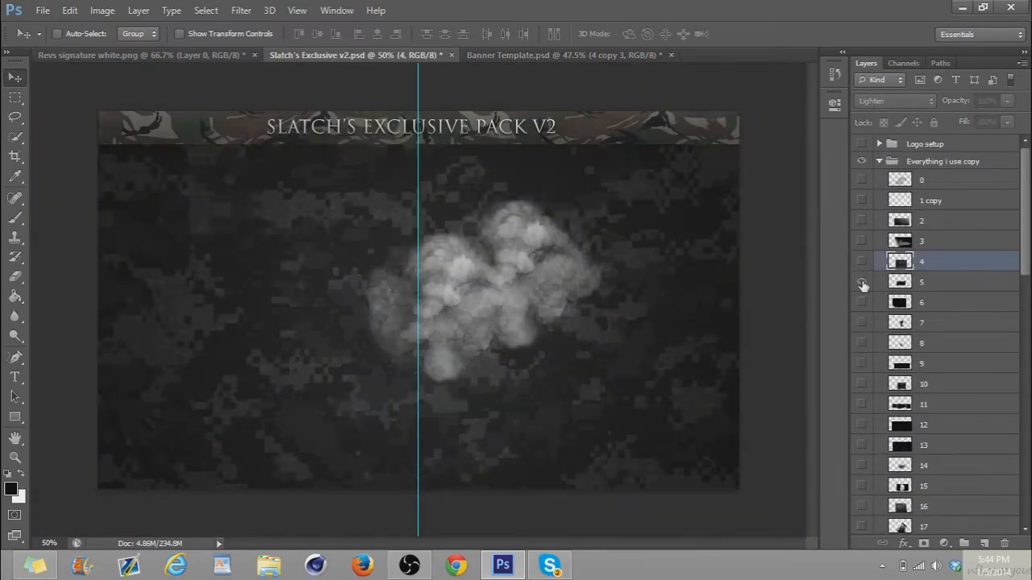
click(905, 285)
drag(579, 297, 181, 236)
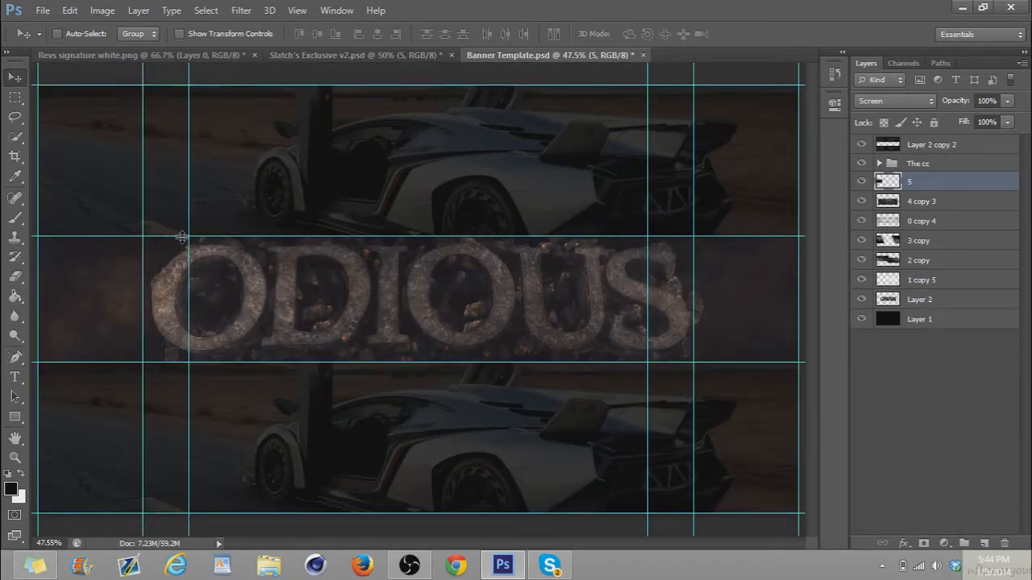
Duplicate layer 5 four times and spread the copies across the banner's band to its right end
key(ctrl+j)
drag(205, 327, 790, 322)
key(ctrl+j)
key(ctrl+j)
key(ctrl+j)
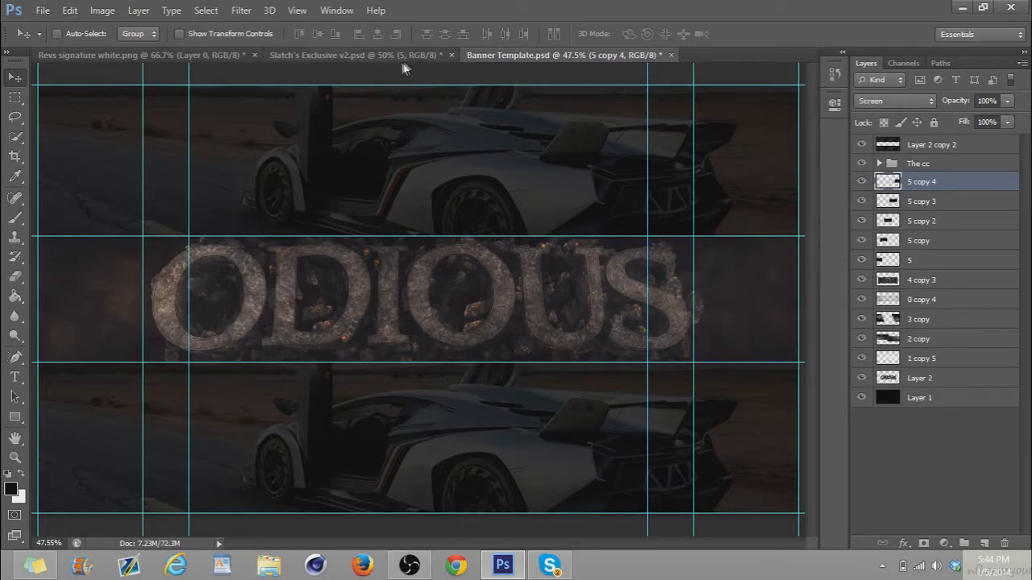
Hide layer 5 in Slatch's Exclusive v2.psd, show layer 6 and copy it to the left part of the banner's band
click(387, 55)
click(861, 284)
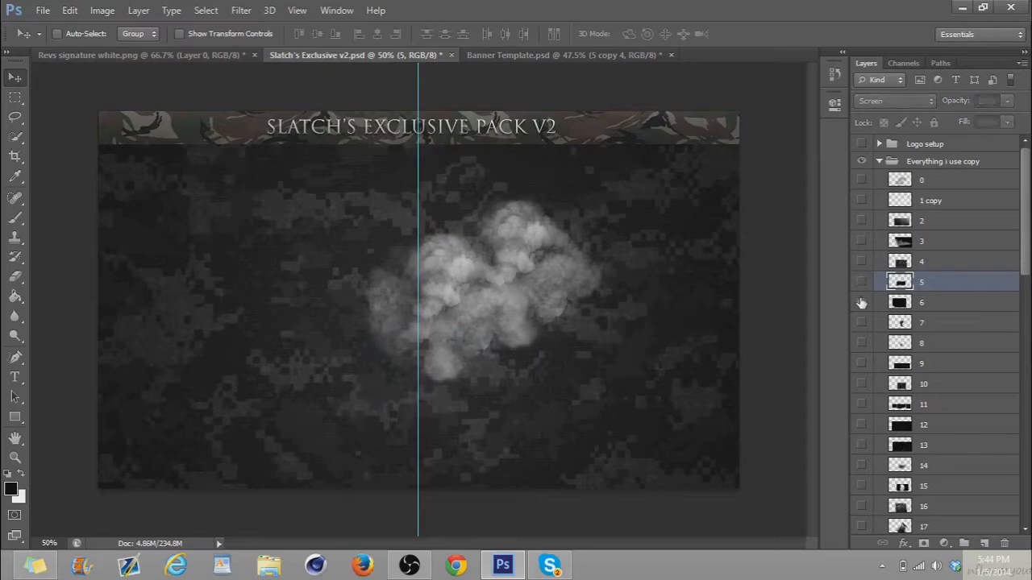
click(974, 303)
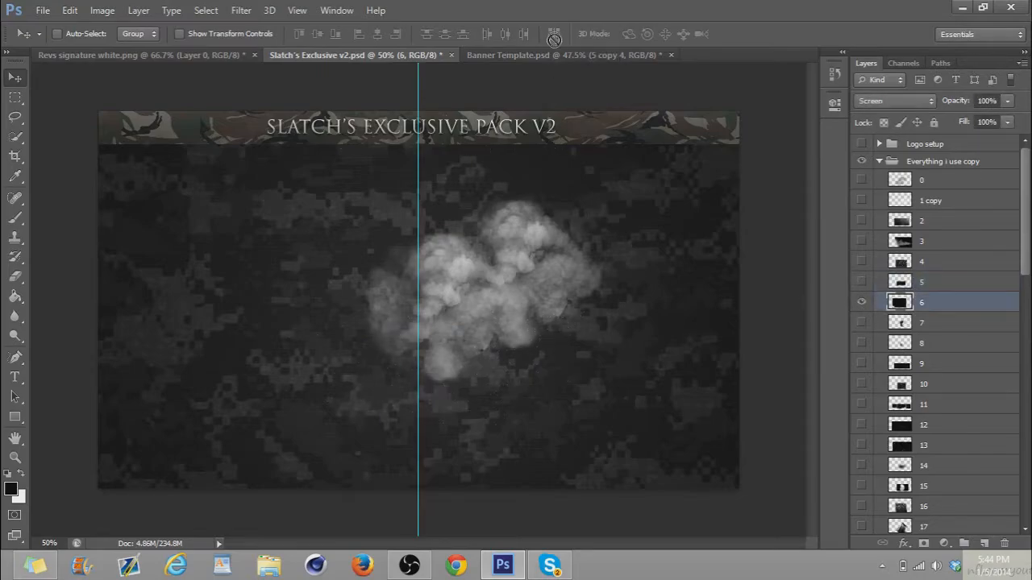
drag(555, 52, 296, 276)
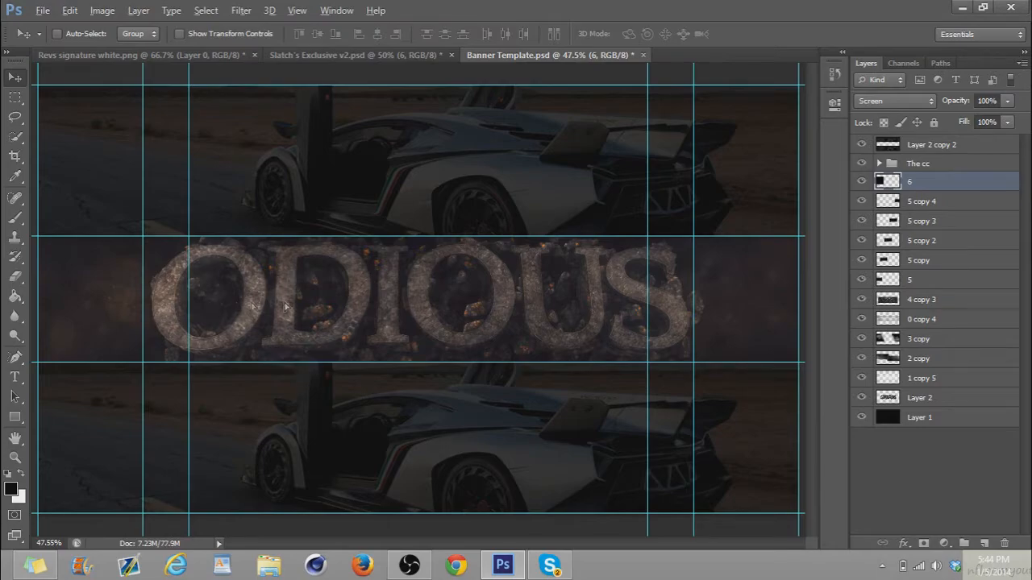
Duplicate layer 6 three times, spreading the copies rightward across the ODIOUS text
alt+drag(252, 307, 427, 287)
alt+drag(285, 321, 486, 303)
alt+drag(494, 302, 643, 309)
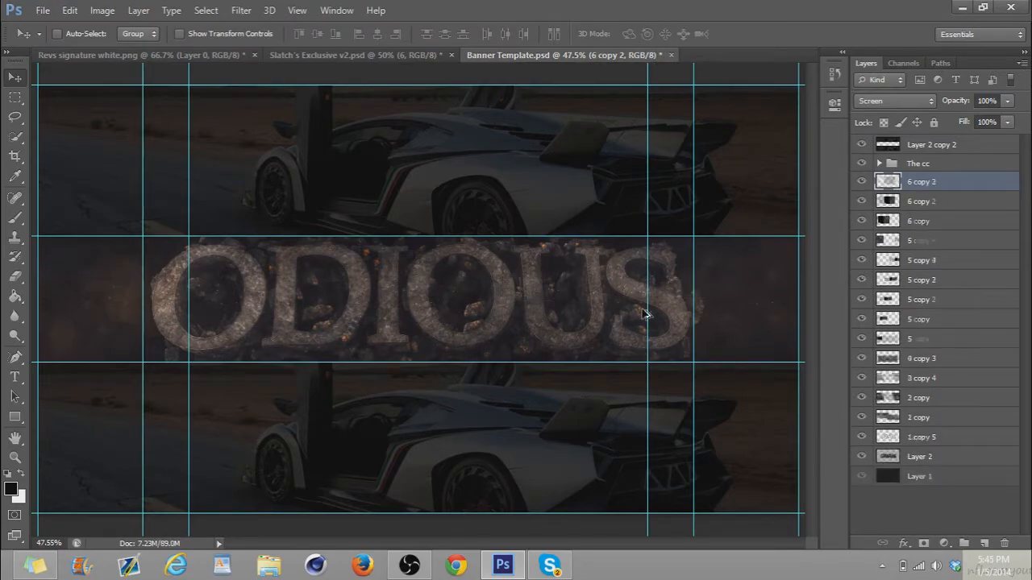
Merge layer 6 with its three copies, set the result to Screen mode and lower its opacity
shift+click(932, 246)
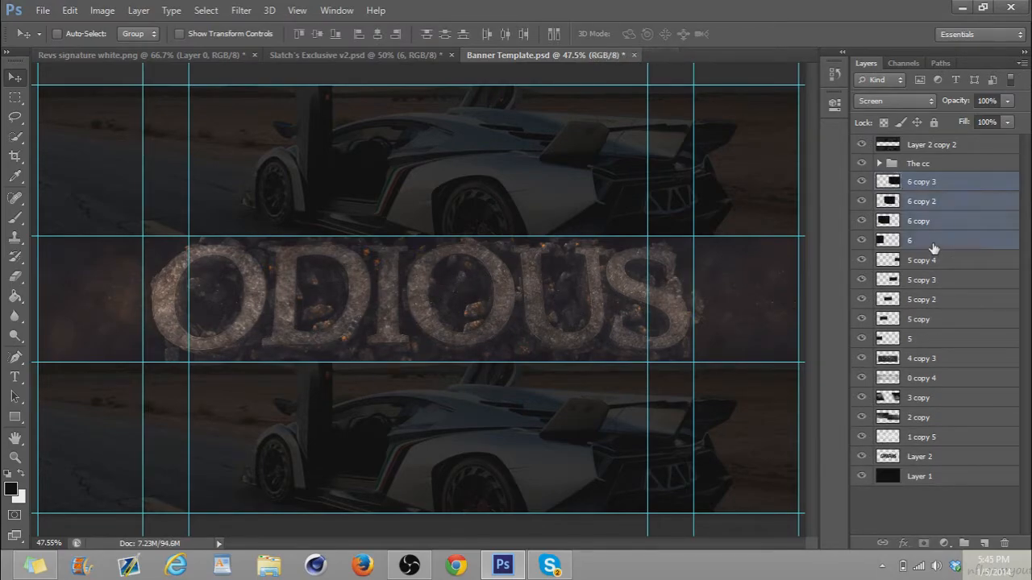
key(ctrl+e)
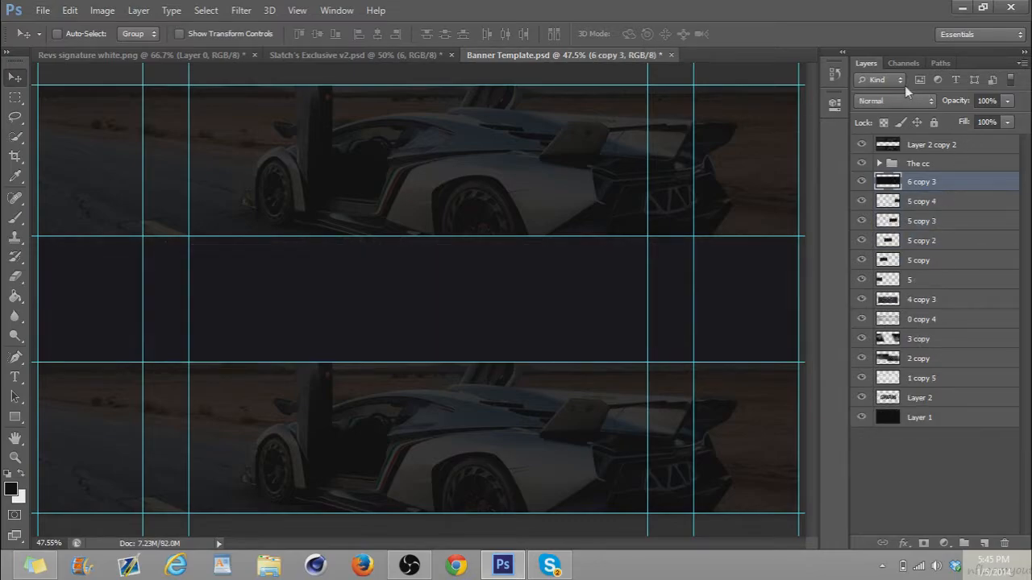
click(894, 100)
click(874, 234)
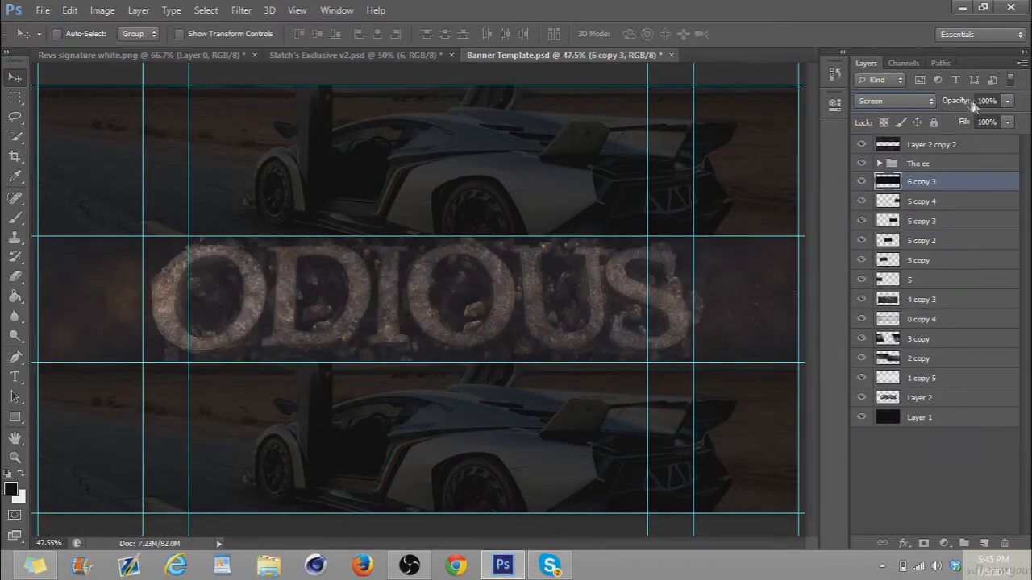
drag(956, 104, 886, 115)
Hide layer 6 in Slatch's Exclusive v2.psd, show layer 8 and copy it to the banner beside the S of ODIOUS
click(379, 55)
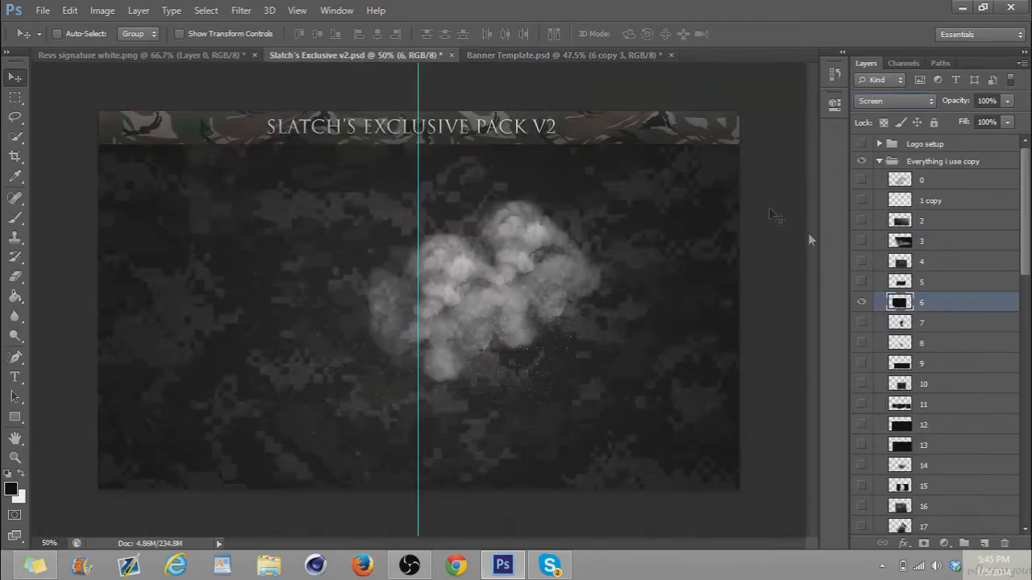
click(859, 304)
click(861, 322)
click(863, 323)
click(862, 342)
click(898, 344)
drag(564, 356, 651, 299)
drag(534, 304, 682, 254)
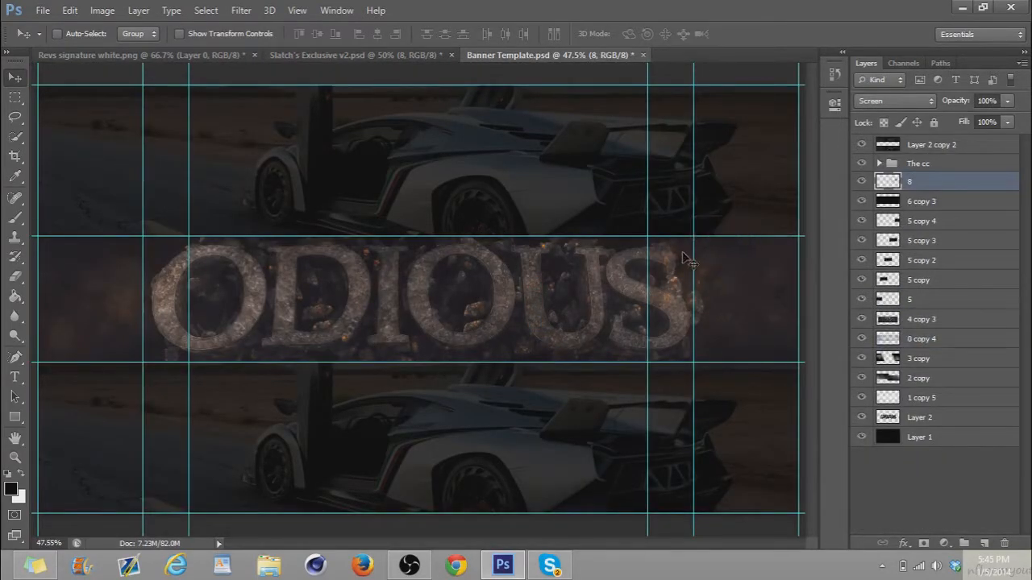
Duplicate the layer 8 embers repeatedly and place the copies along the sides and lower edge of the ODIOUS text
key(ctrl+j)
drag(709, 298, 241, 416)
key(ctrl+j)
key(ctrl+j)
key(ctrl+j)
mouse_move(249, 415)
alt+mouse_down()
mouse_move(289, 412)
mouse_move(256, 413)
alt+mouse_up()
alt+drag(237, 410, 299, 410)
alt+drag(299, 410, 538, 401)
alt+drag(448, 398, 472, 393)
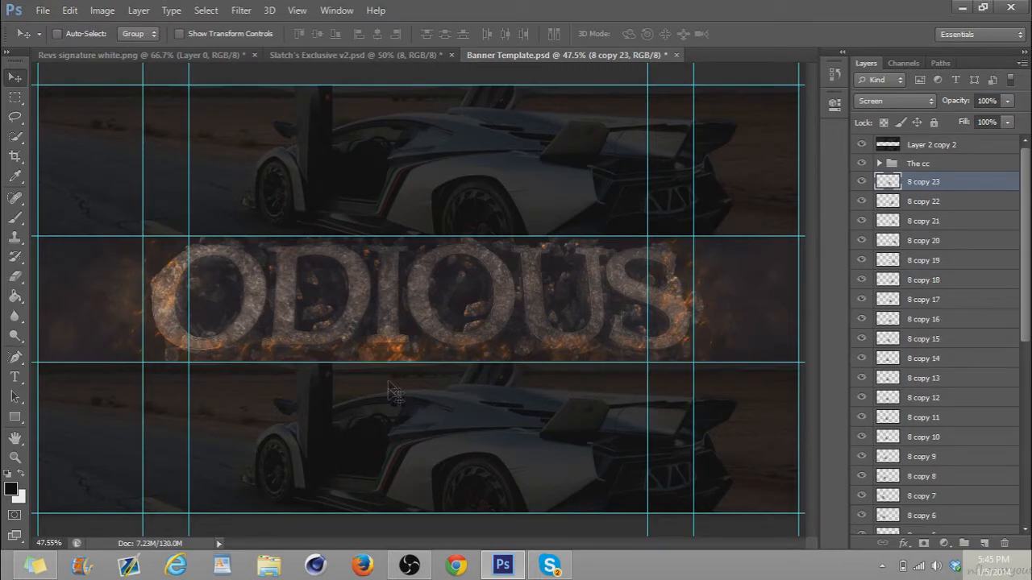
Place further duplicates of the layer 8 embers along the upper edge of the ODIOUS text, up to 8 copy 38
drag(398, 354, 146, 201)
alt+drag(274, 280, 665, 267)
alt+drag(529, 285, 456, 287)
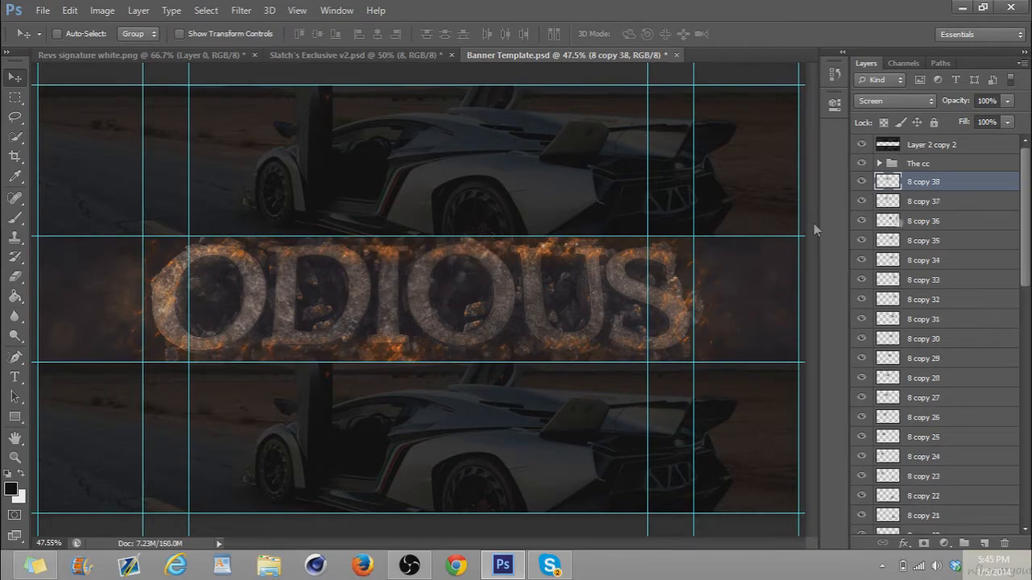
Merge layer 8 with all its copies, set the result to Lighten mode and lower its opacity
drag(1029, 230, 1025, 474)
shift+click(926, 282)
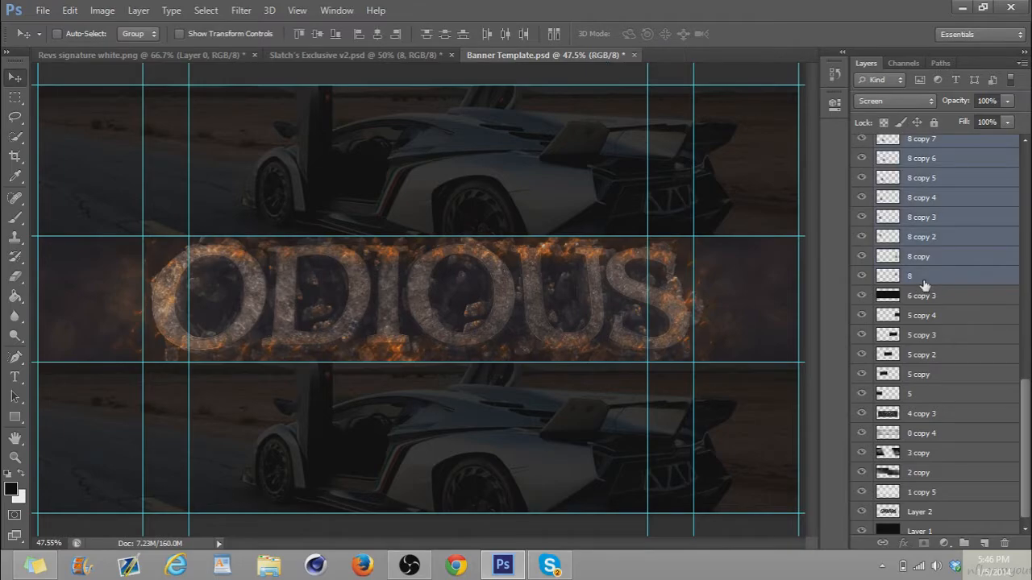
key(ctrl+e)
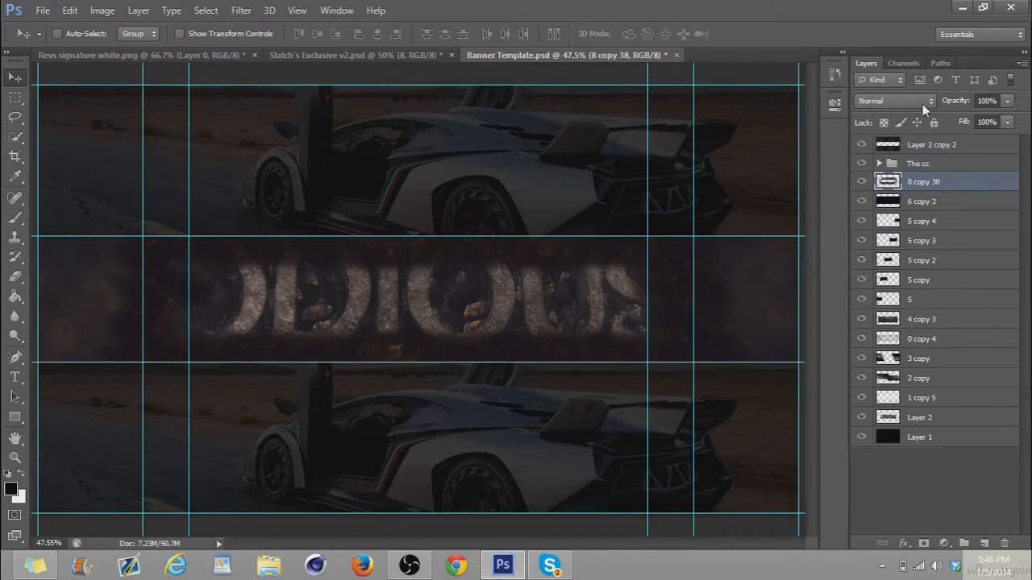
click(922, 104)
click(875, 230)
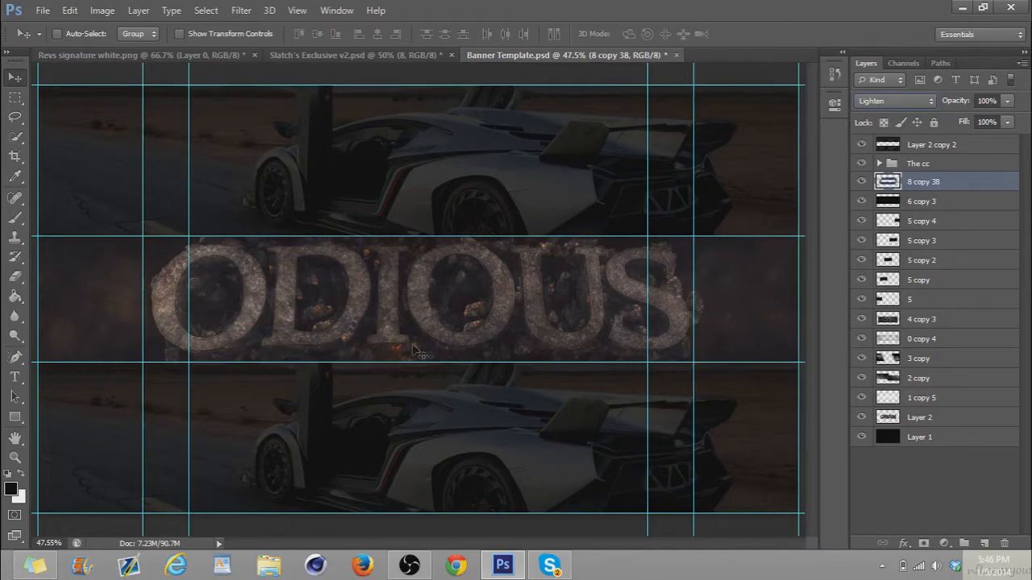
drag(958, 102, 934, 105)
Swap layer 8 for layer 9 in Slatch's Exclusive v2.psd, copy it into the banner and spread two duplicates across the band
click(319, 56)
click(860, 343)
click(861, 363)
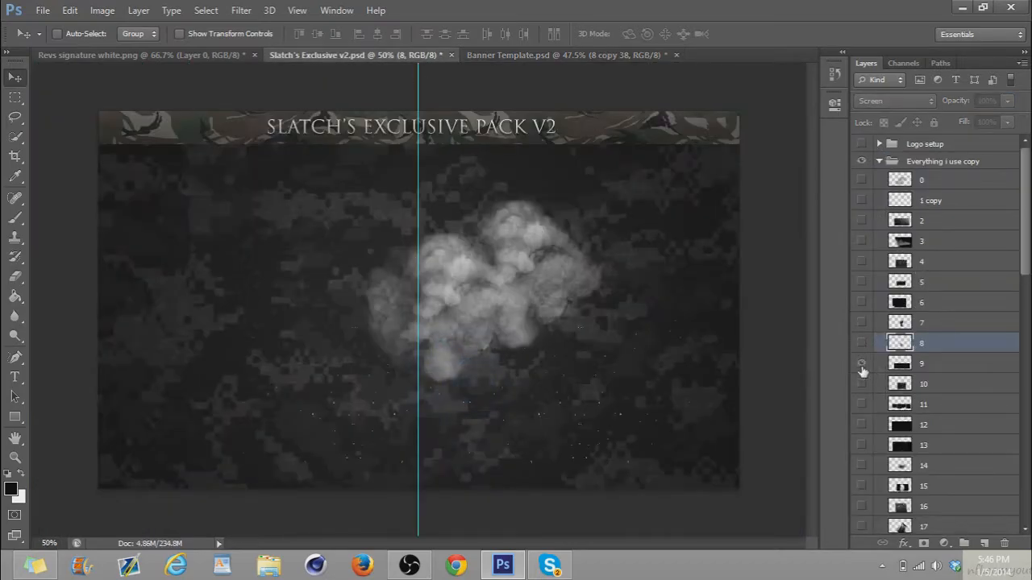
click(950, 370)
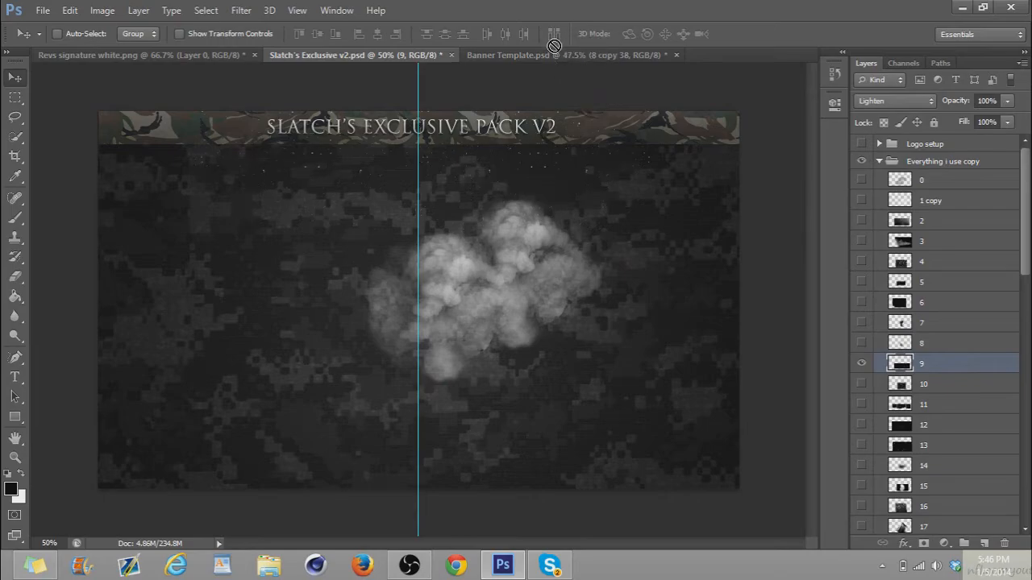
drag(553, 52, 357, 259)
drag(270, 317, 481, 309)
drag(369, 325, 520, 328)
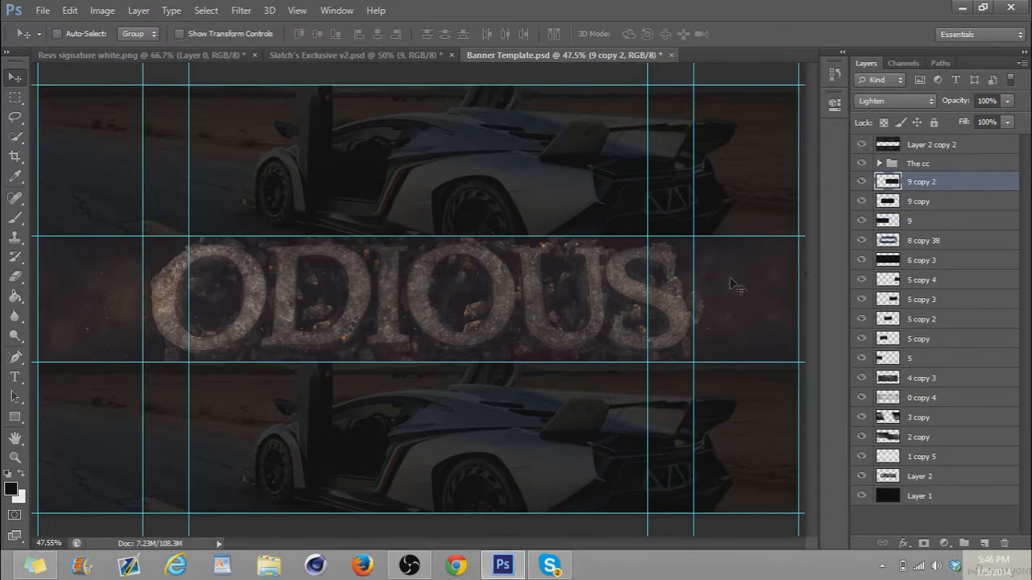
Merge layer 9 with its two copies, set the result to Screen mode and lower its opacity to 26%
shift+click(905, 219)
key(ctrl+e)
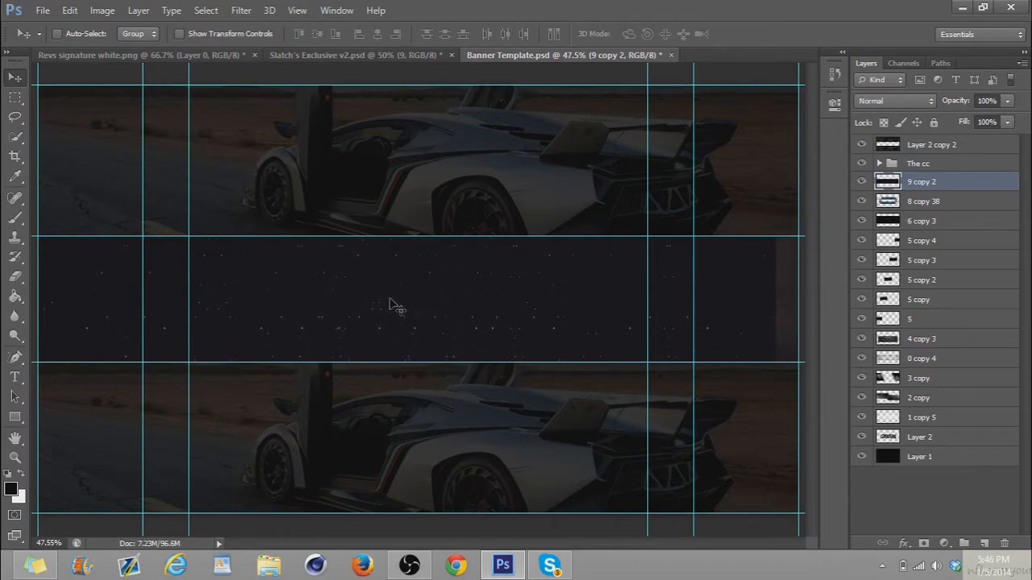
click(914, 102)
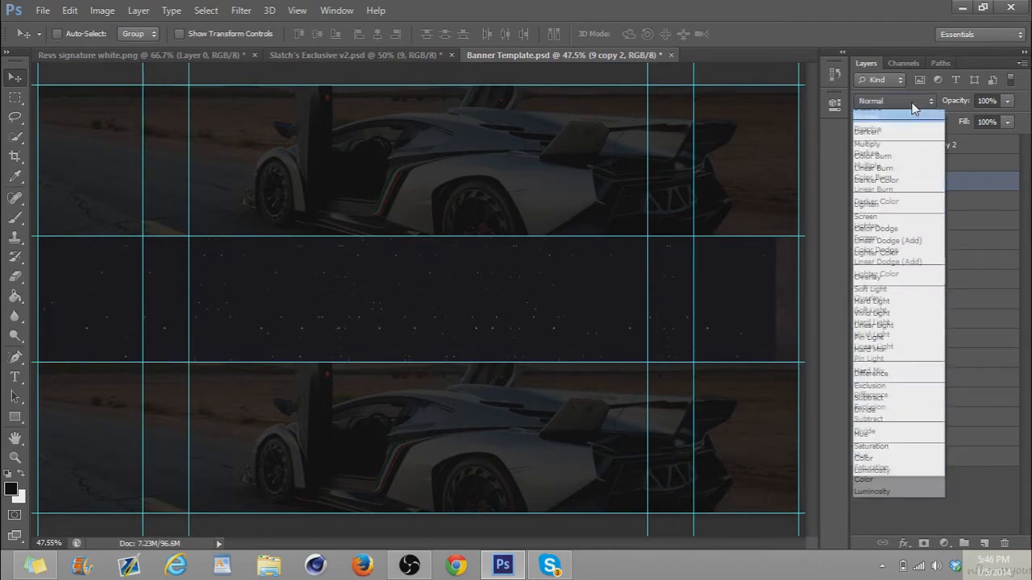
click(923, 233)
drag(959, 103, 913, 111)
click(902, 106)
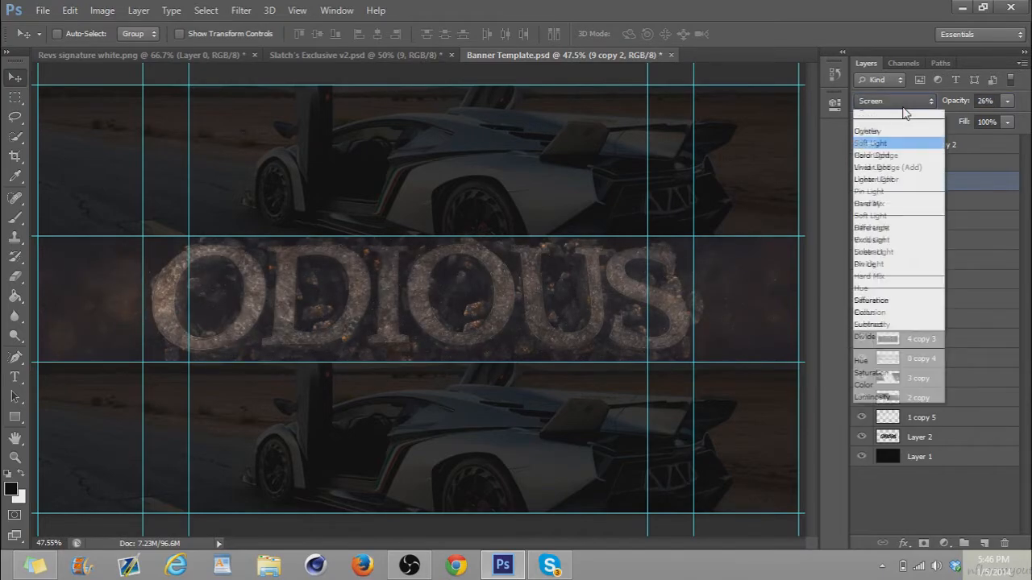
click(954, 101)
Swap layer 9 for layer 10 in Slatch's Exclusive v2.psd and copy it into the banner beside the S of ODIOUS
click(396, 55)
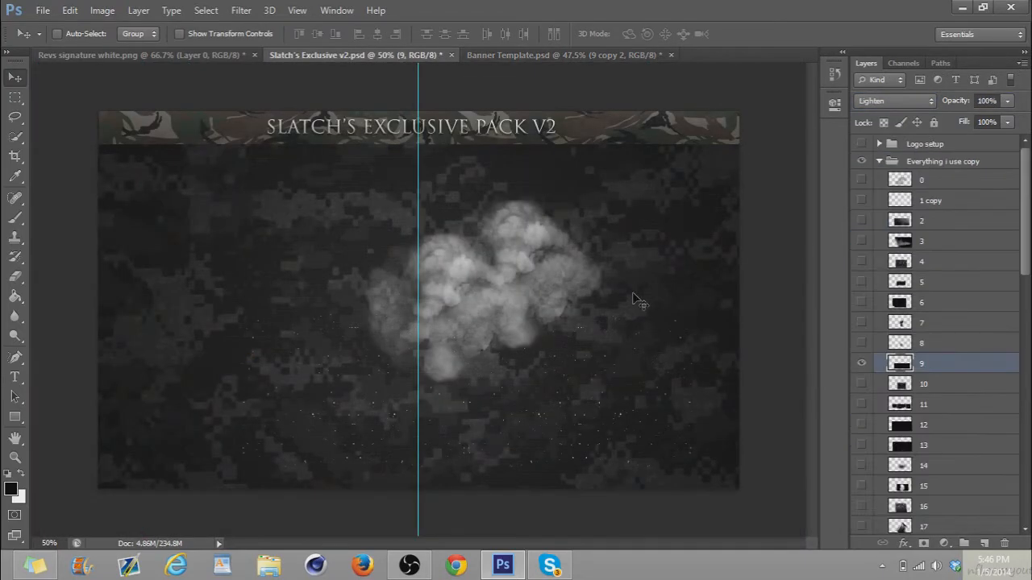
click(860, 364)
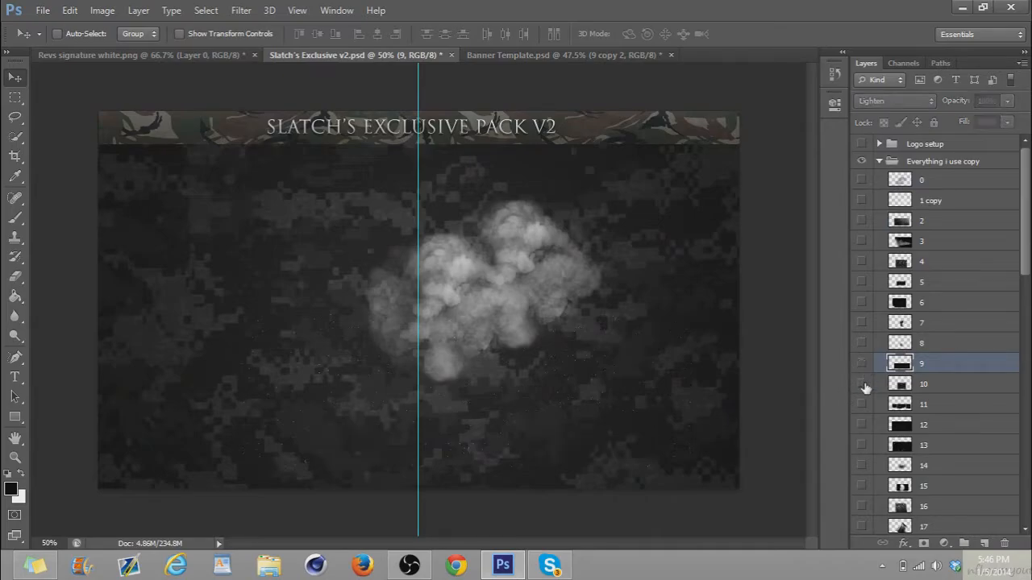
click(861, 384)
click(943, 391)
drag(611, 348, 805, 282)
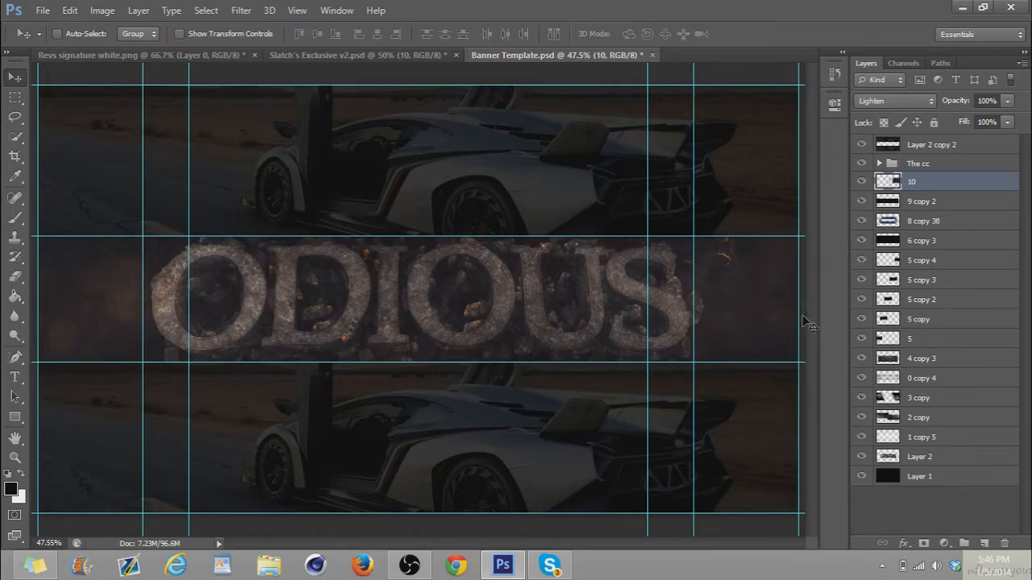
Duplicate layer 10, flip the copy horizontally and place it beside the first O at the opposite end of the band
key(ctrl+j)
key(t)
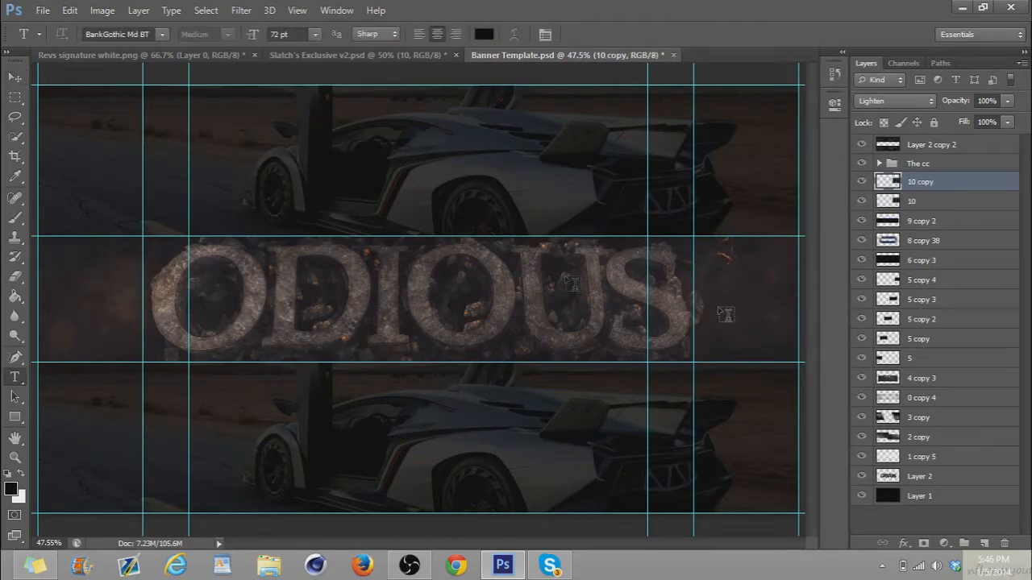
click(15, 78)
key(ctrl+t)
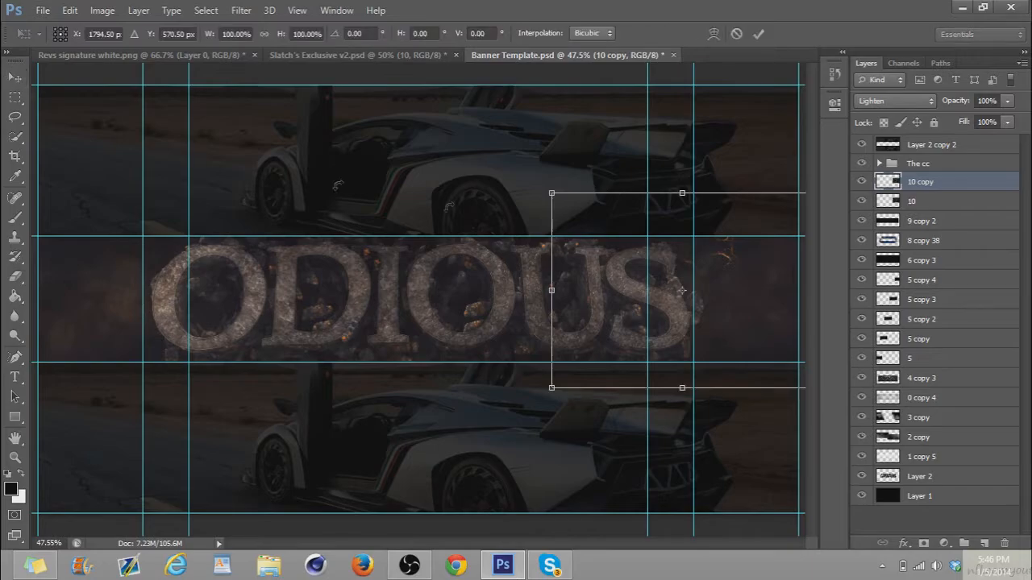
right_click(657, 272)
click(693, 495)
key(Return)
drag(262, 337, 229, 332)
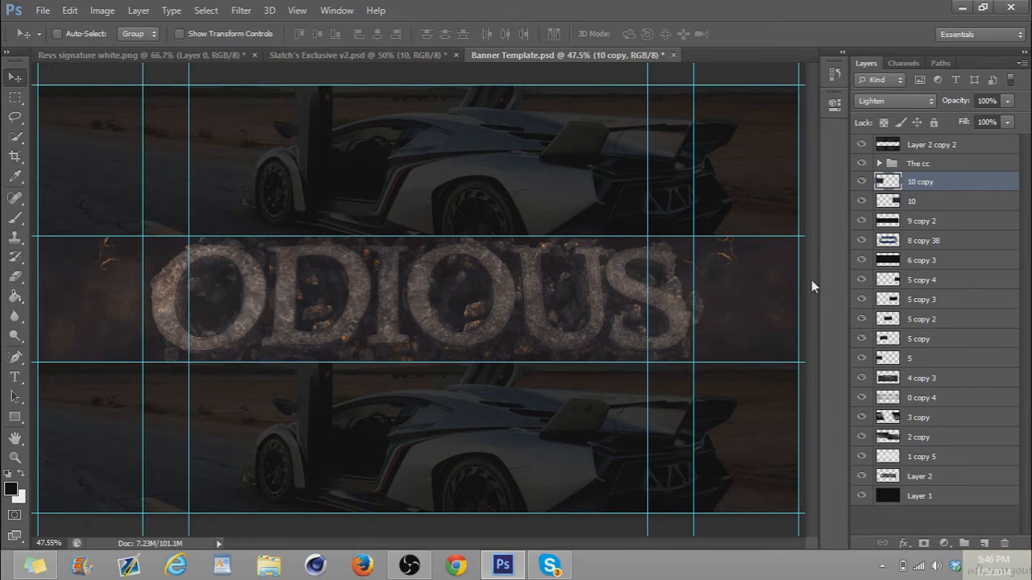
Reduce the opacity of layer 10 and its mirrored copy together to 47%
shift+click(901, 202)
drag(964, 100, 935, 108)
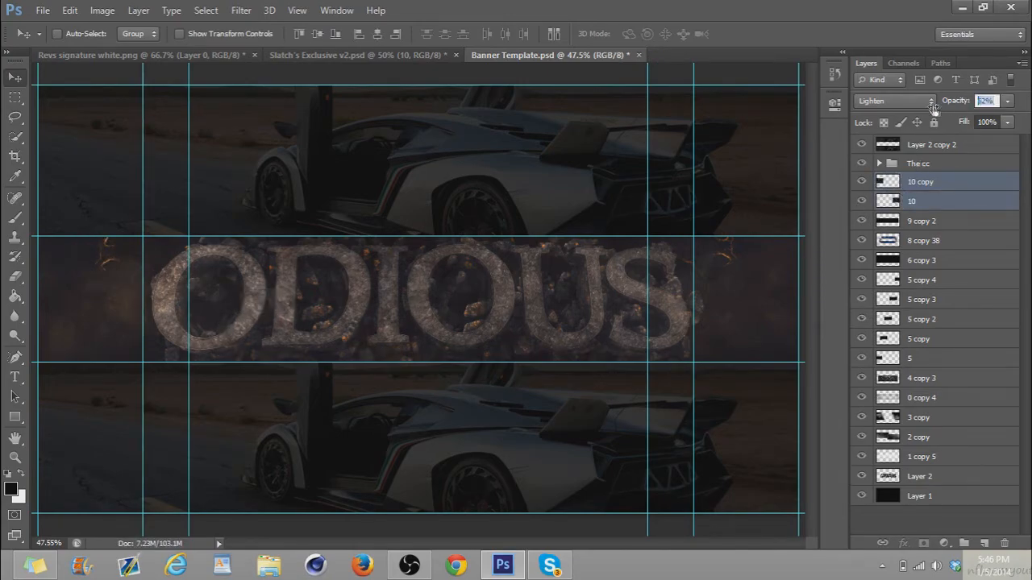
drag(923, 110, 922, 110)
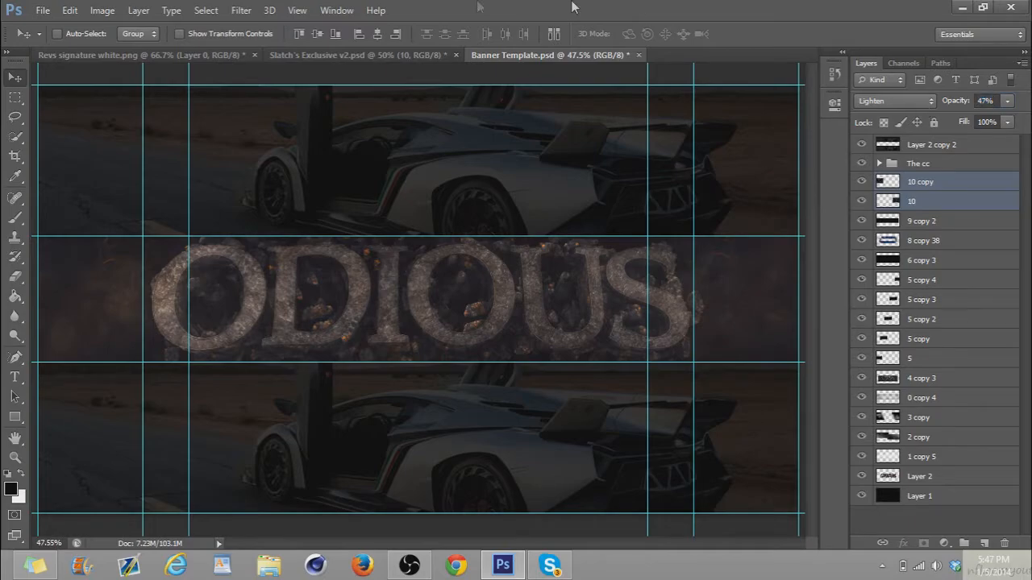
Swap layer 10 for layer 12 in Slatch's Exclusive v2.psd, copy it into the banner and spread five duplicates across the band
click(359, 55)
click(863, 389)
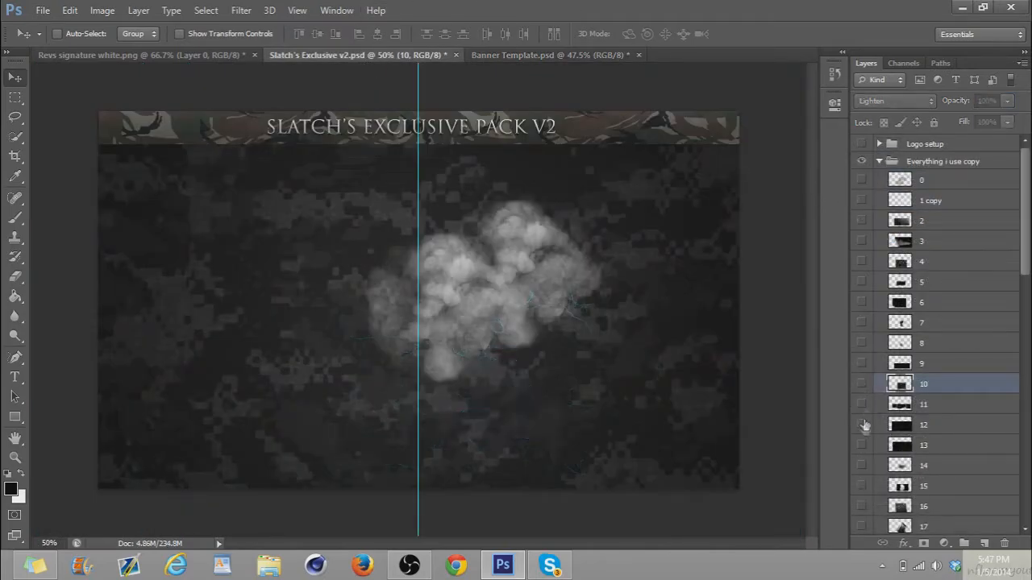
click(915, 432)
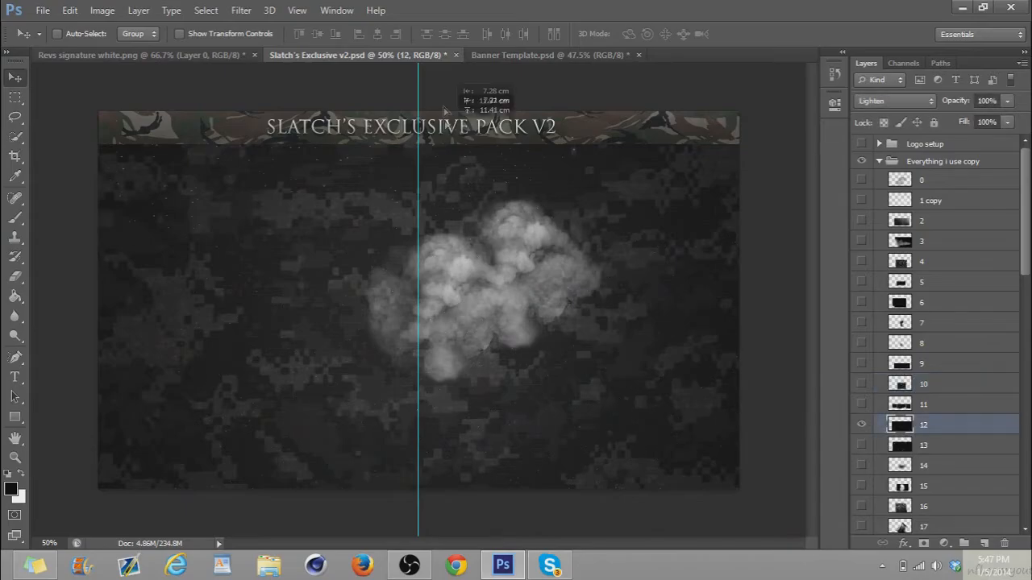
click(529, 54)
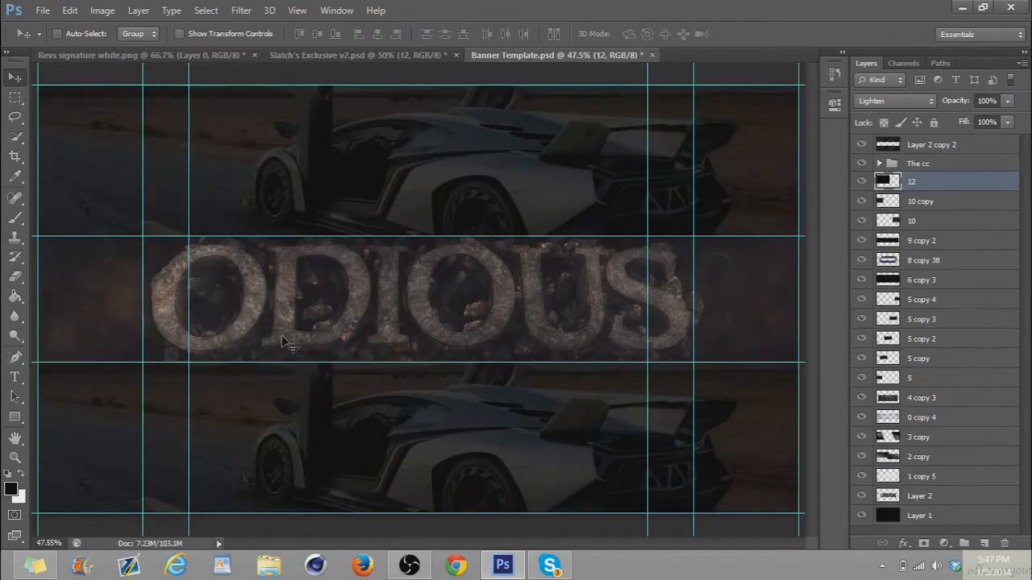
drag(315, 327, 498, 328)
mouse_move(461, 319)
mouse_down()
mouse_move(583, 314)
mouse_move(378, 327)
mouse_move(458, 322)
mouse_up()
drag(458, 322, 578, 311)
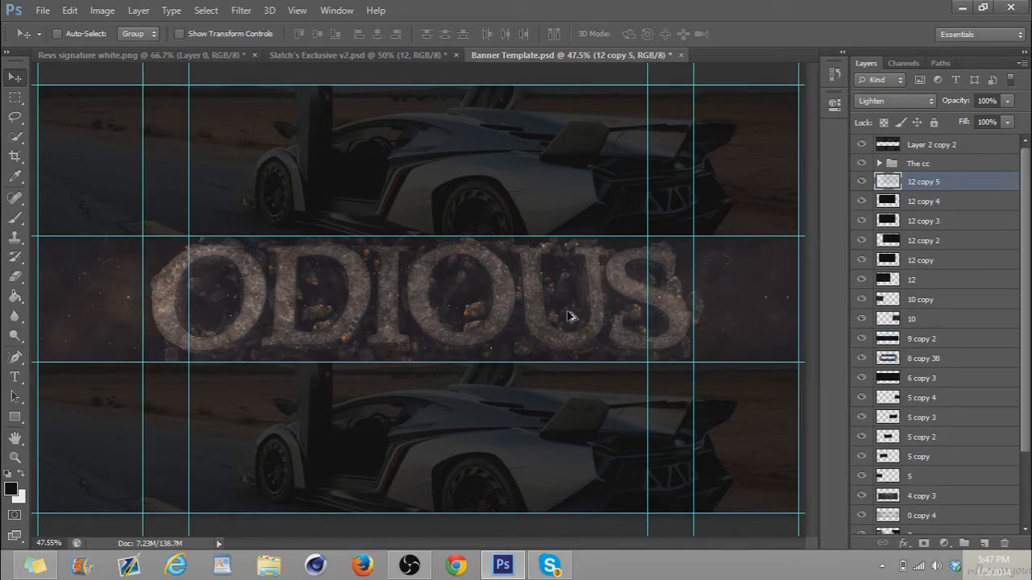
Merge layer 12 with its five copies, set the result to Screen mode and lower its opacity
shift+click(895, 278)
key(ctrl+e)
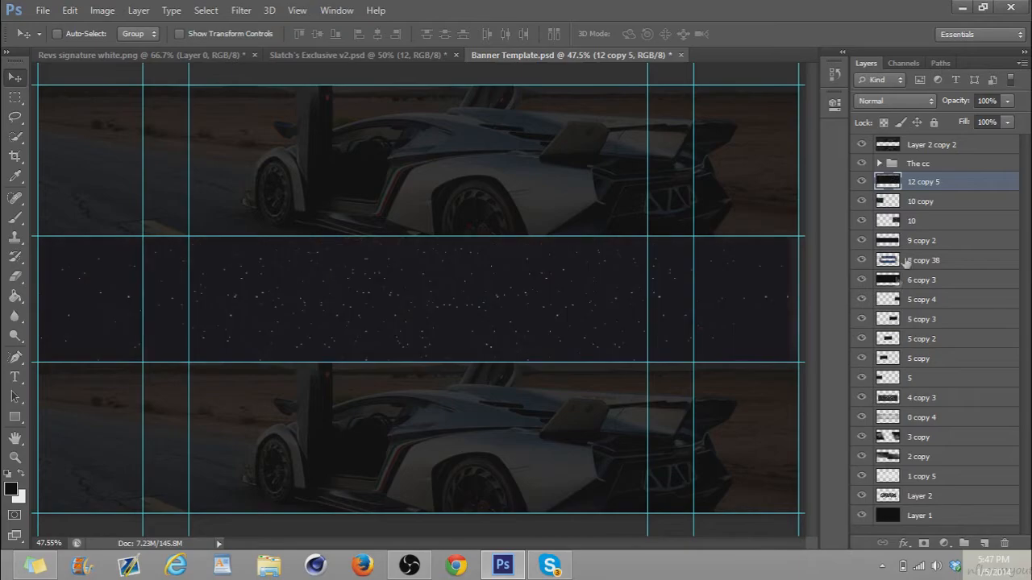
click(915, 101)
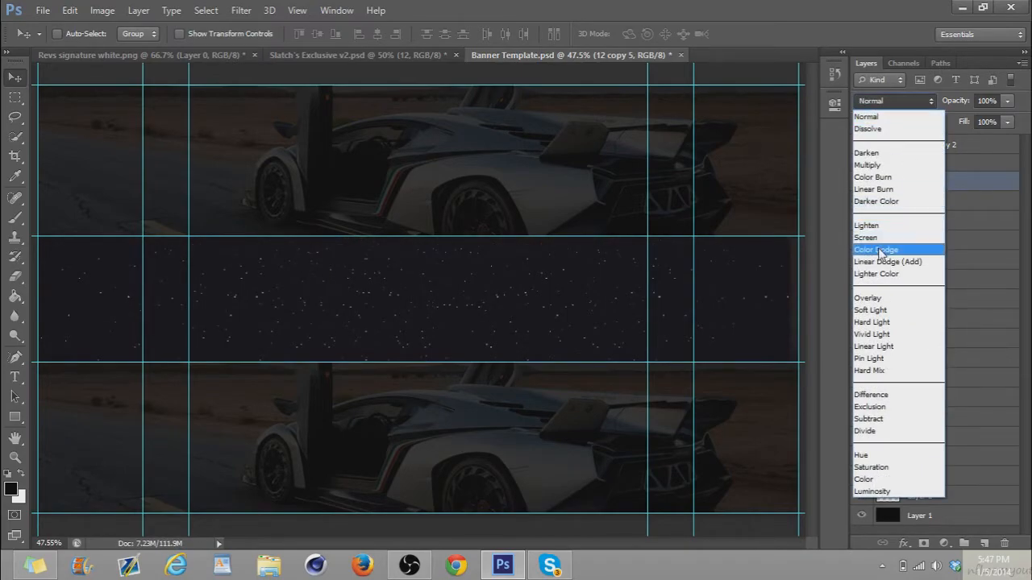
click(882, 238)
drag(965, 102, 929, 107)
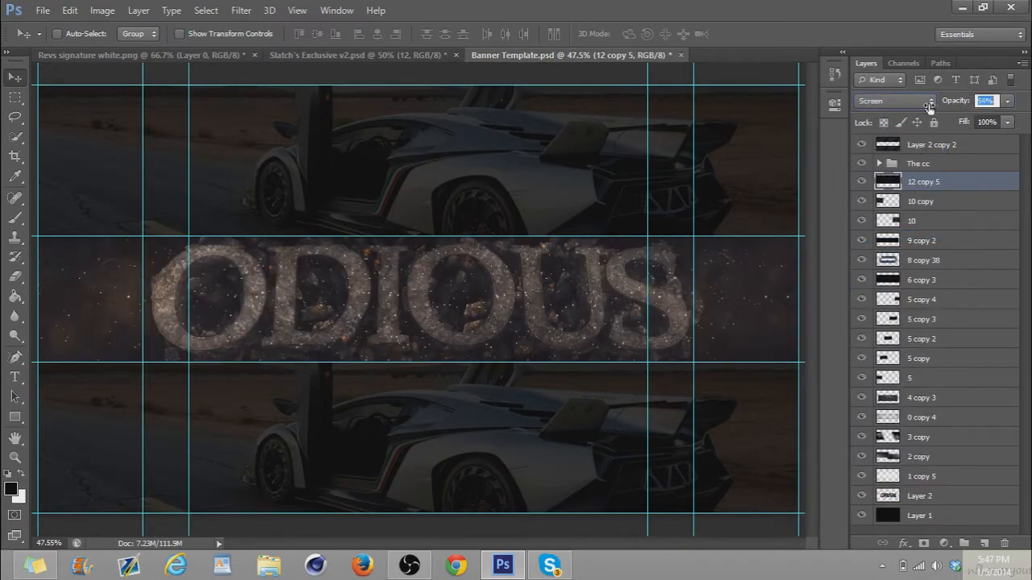
drag(919, 106, 919, 105)
Swap layer 12 for layer 13 in Slatch's Exclusive v2.psd, copy it over the ODIOUS text and set its opacity to 28%
click(371, 51)
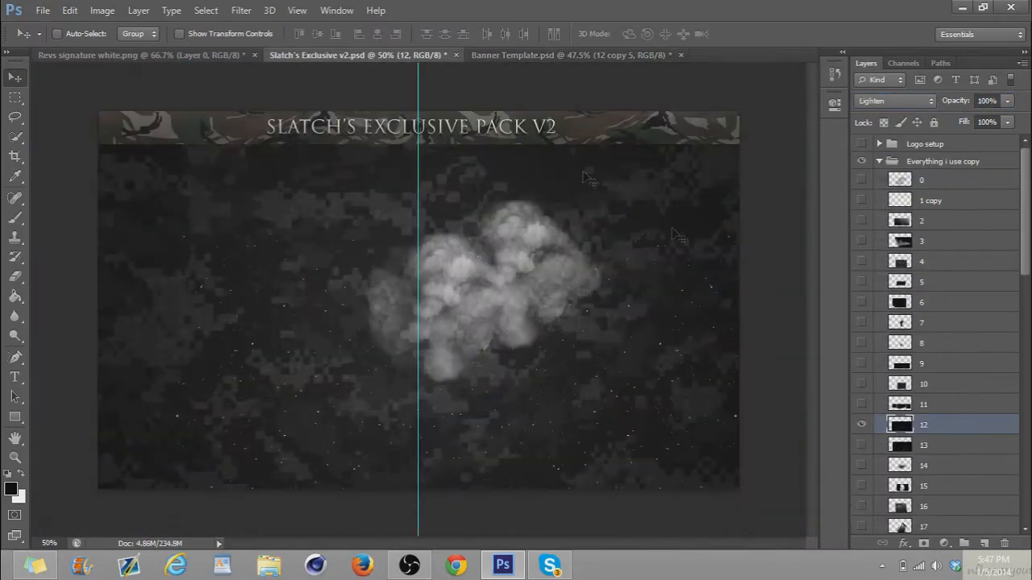
click(862, 425)
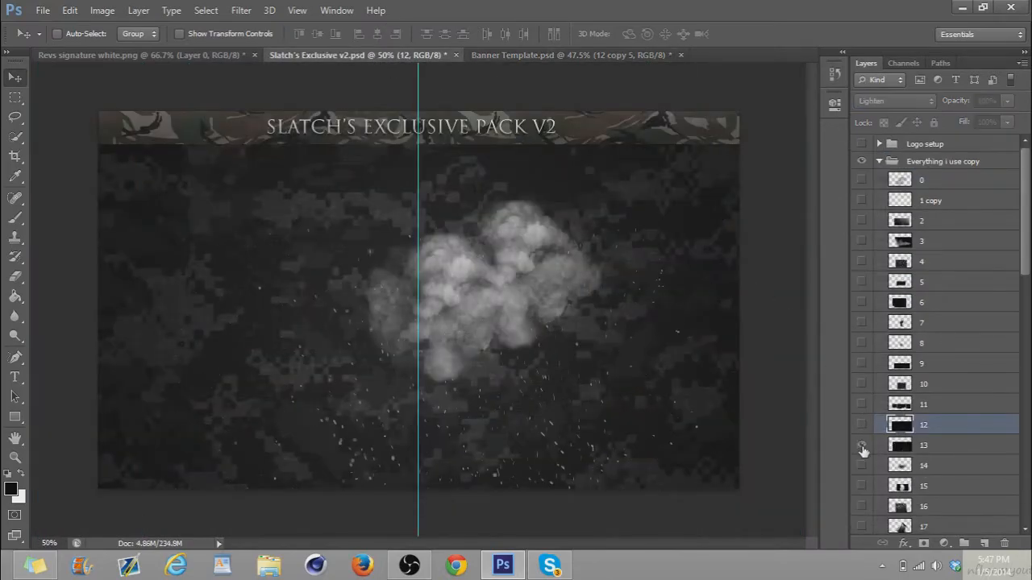
drag(920, 453, 562, 316)
drag(957, 102, 909, 110)
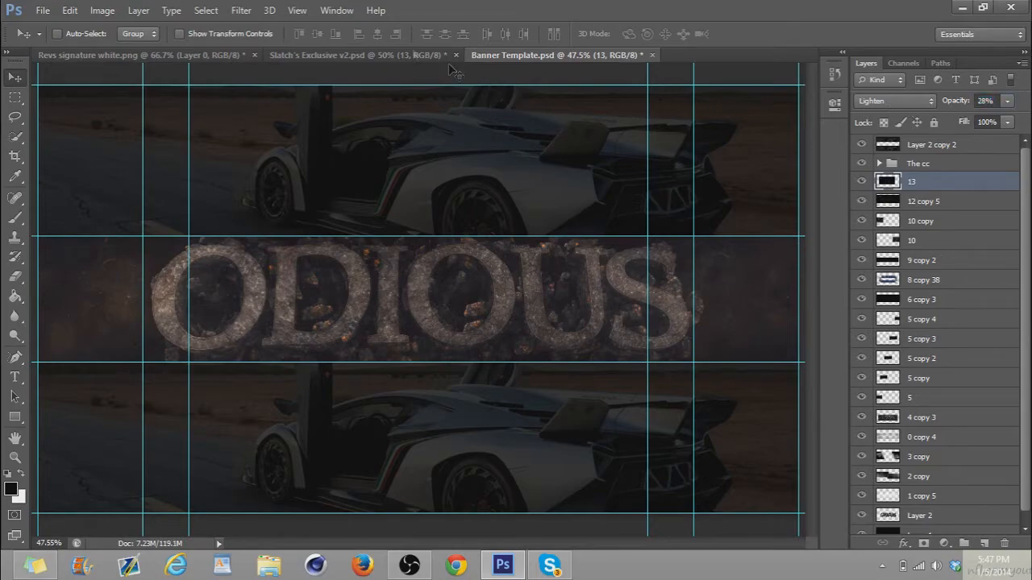
Swap layer 13 for the layer 17 light rays in Slatch's Exclusive v2.psd and copy them over the middle of the ODIOUS text
click(393, 56)
drag(1028, 199, 1006, 282)
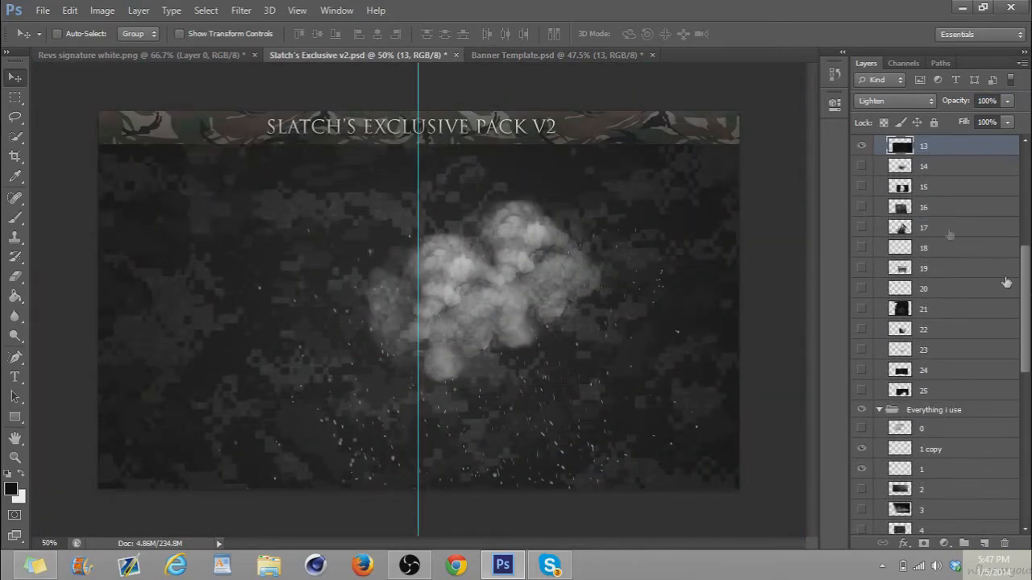
click(859, 146)
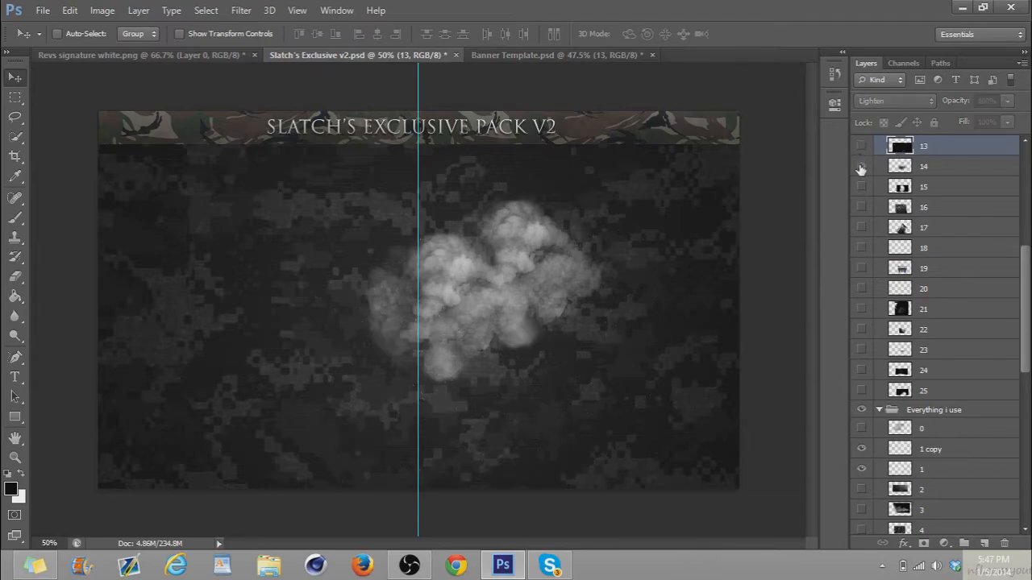
click(861, 207)
click(861, 207)
click(860, 227)
click(935, 230)
drag(593, 274, 528, 163)
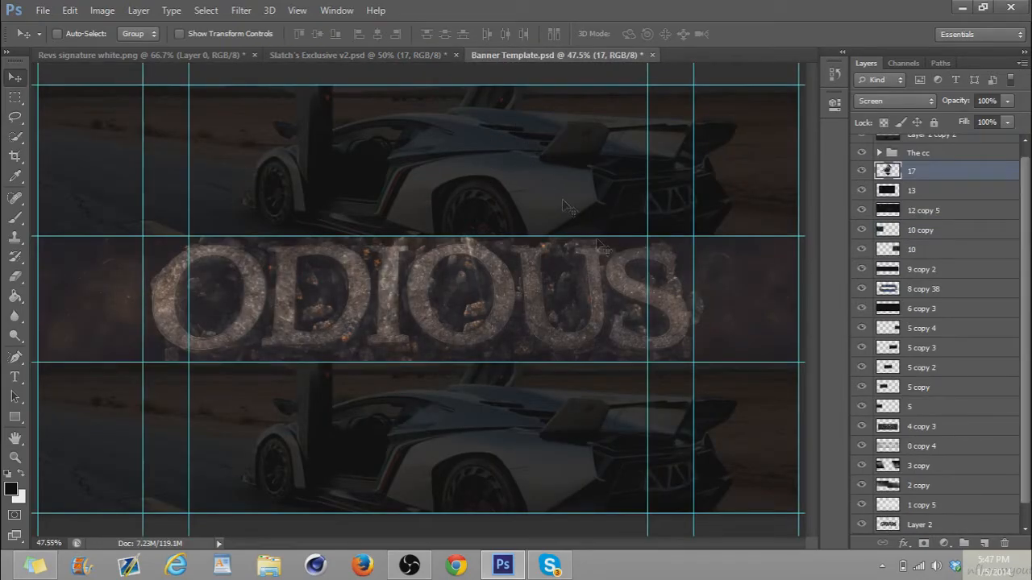
Swap layer 17 for layer 19 in Slatch's Exclusive v2.psd and copy it over the middle of the ODIOUS text
click(353, 53)
scroll(936, 327, down, 5)
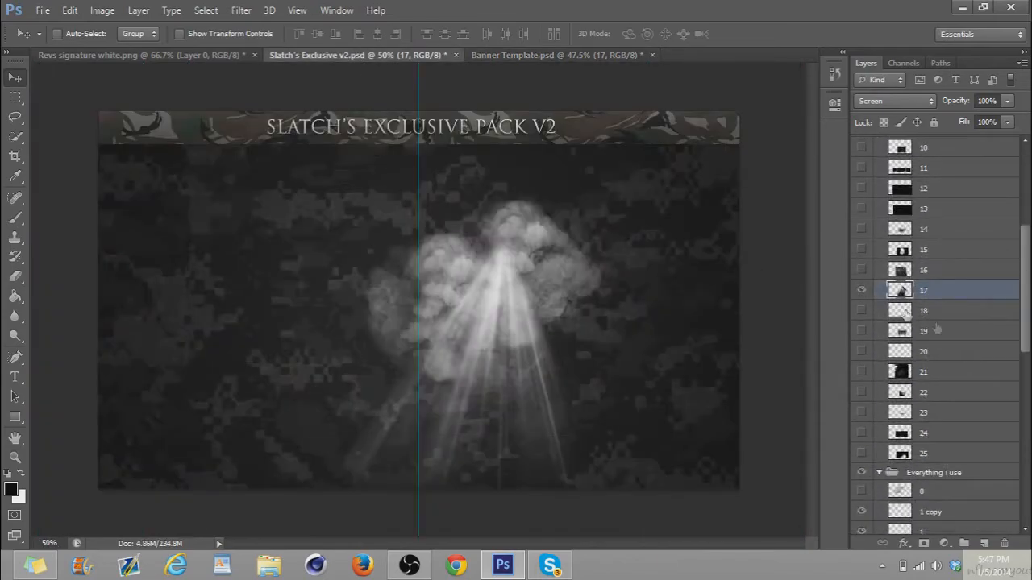
click(862, 290)
click(862, 310)
click(862, 311)
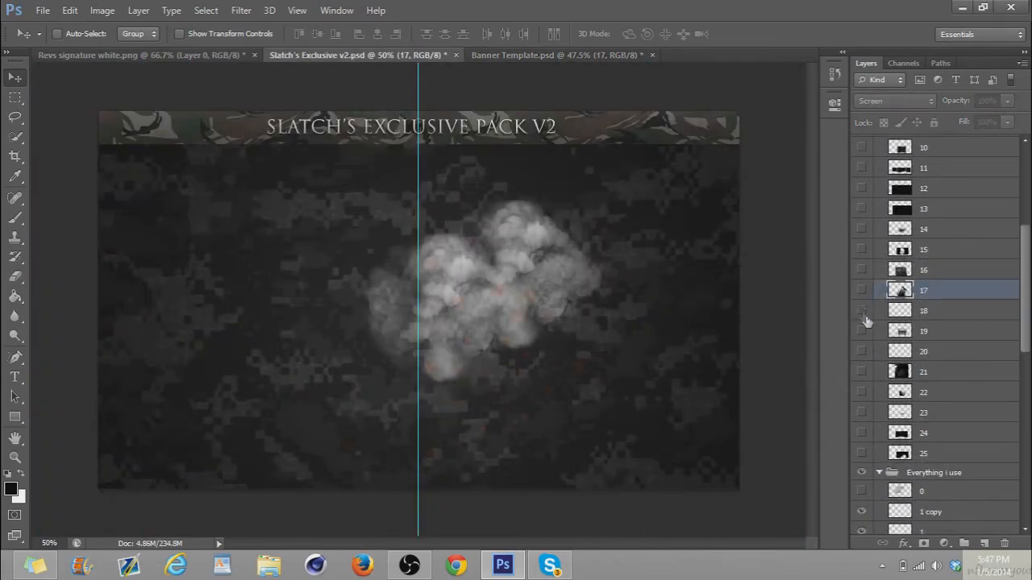
click(896, 335)
click(862, 332)
drag(508, 323, 433, 304)
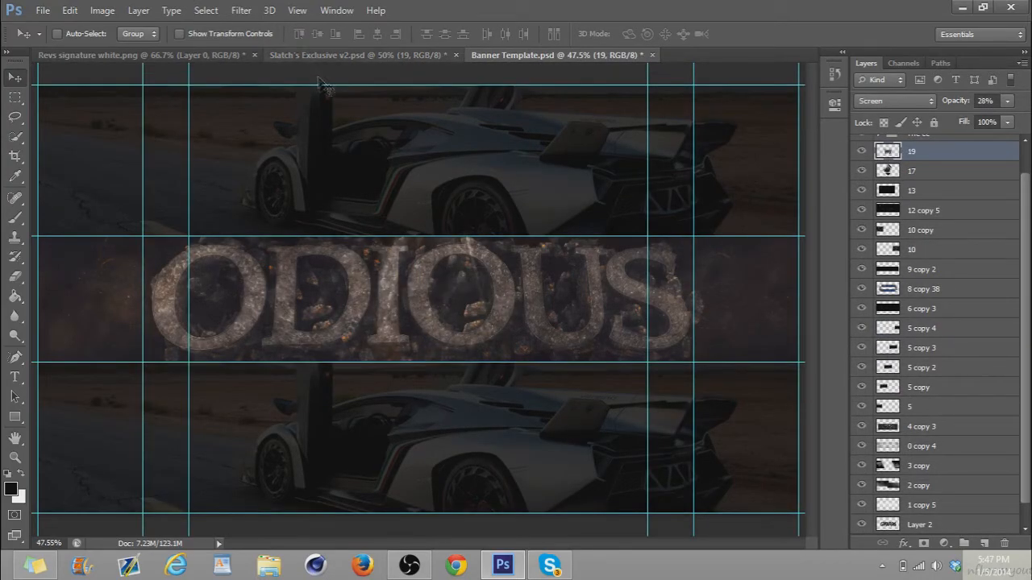
Copy layer 21 from Slatch's Exclusive v2.psd into the banner and duplicate it so both ends of the band are covered
click(383, 58)
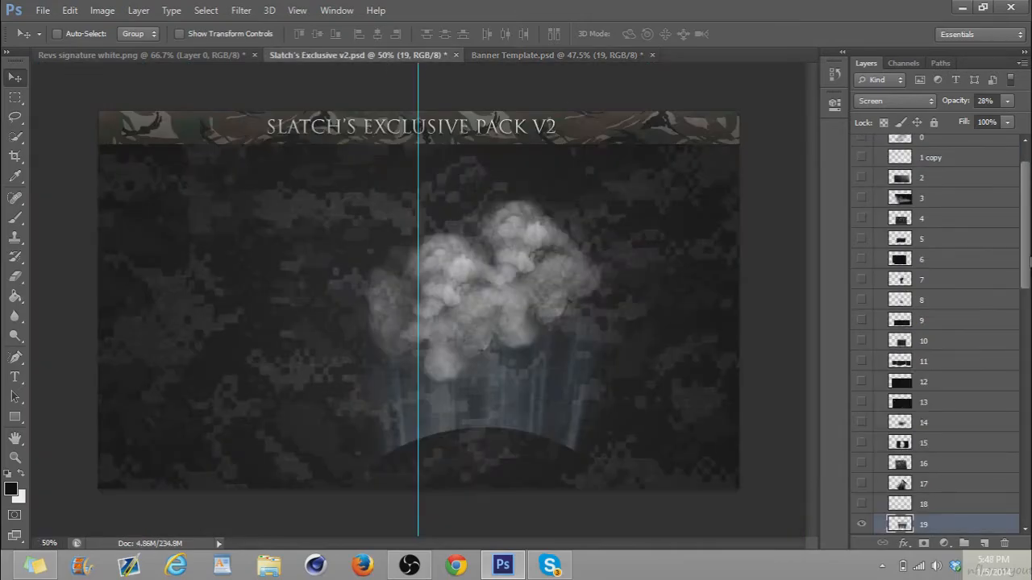
scroll(913, 335, down, 5)
click(861, 282)
click(862, 283)
click(861, 303)
click(862, 303)
click(861, 282)
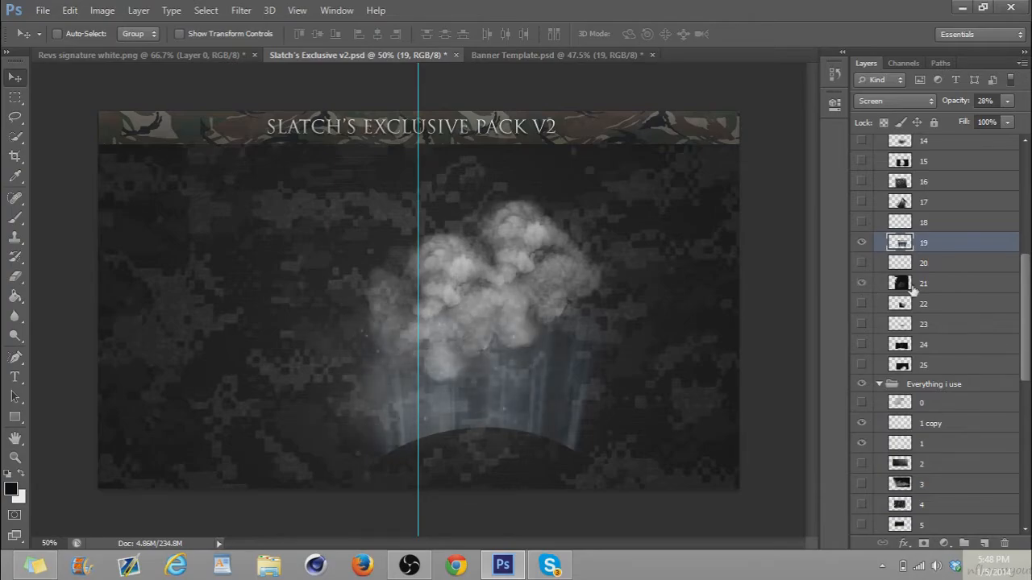
click(913, 286)
drag(503, 288, 915, 164)
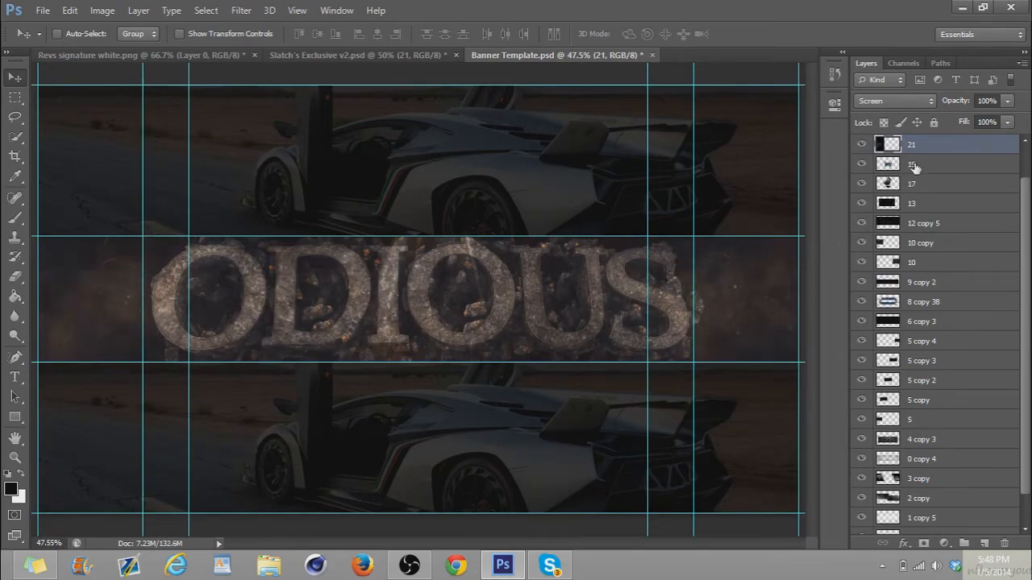
drag(98, 299, 117, 291)
Merge layer 21 with its copy, set the result to Screen mode and its opacity to 20%
shift+click(941, 171)
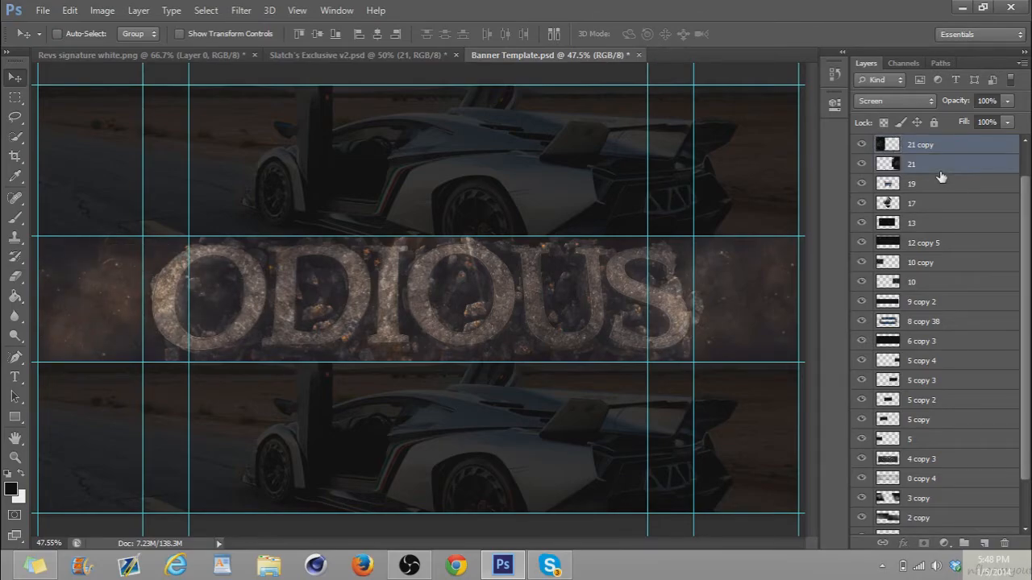
key(ctrl+e)
click(925, 101)
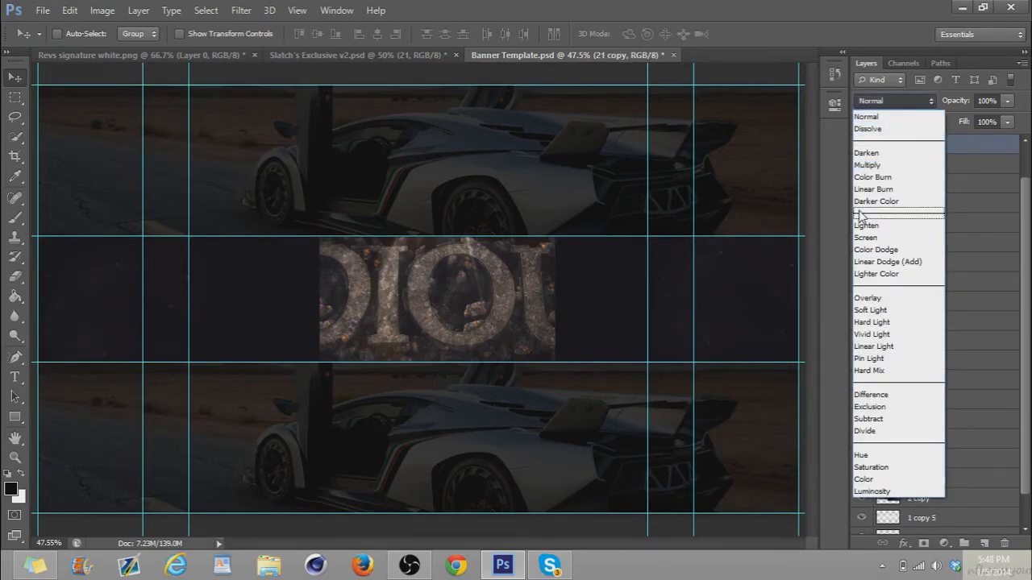
click(877, 237)
click(961, 102)
text(20)
key(Return)
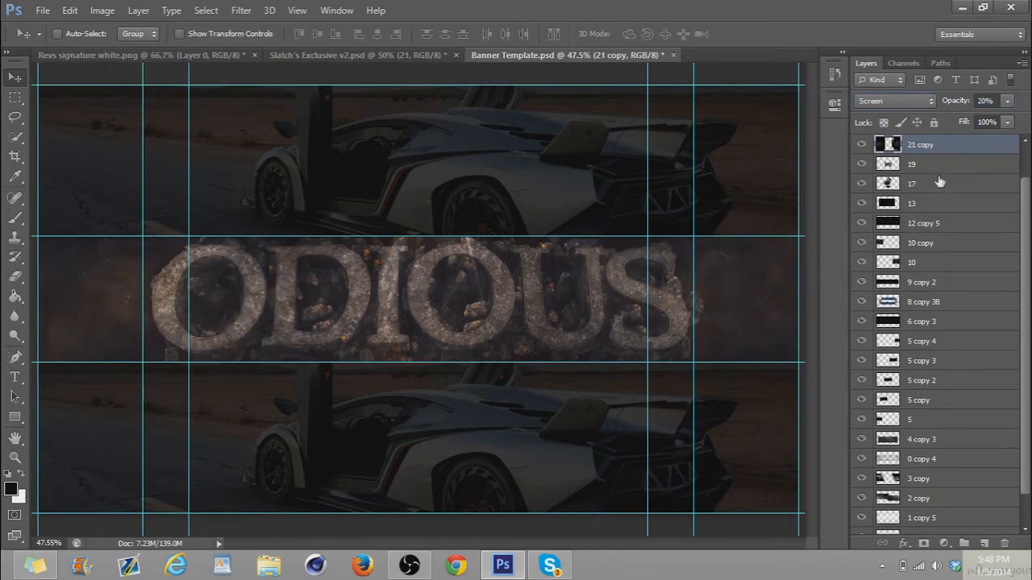
scroll(1028, 268, up, 1)
click(943, 165)
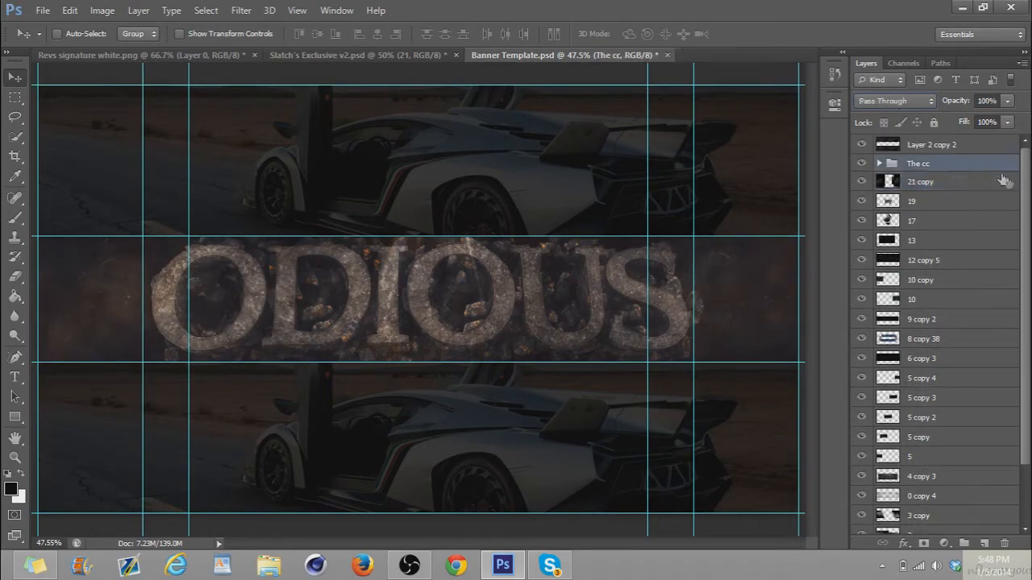
scroll(1002, 388, down, 2)
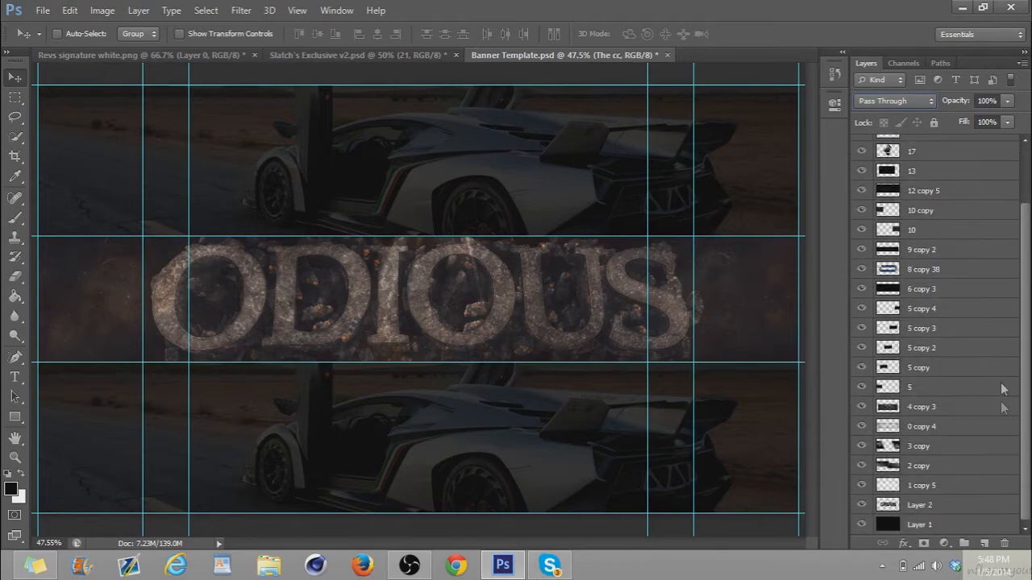
click(935, 526)
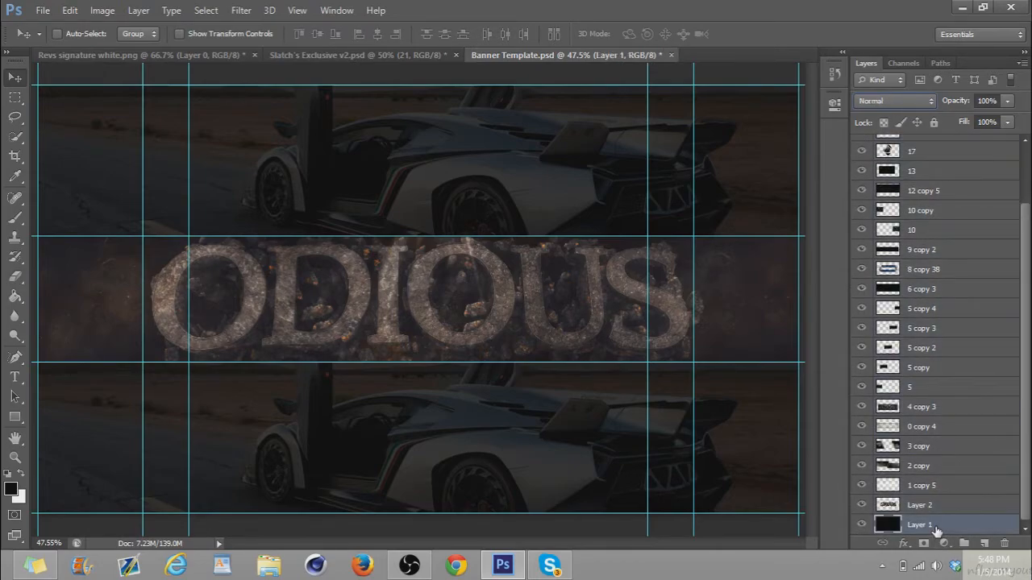
drag(1026, 353, 1020, 156)
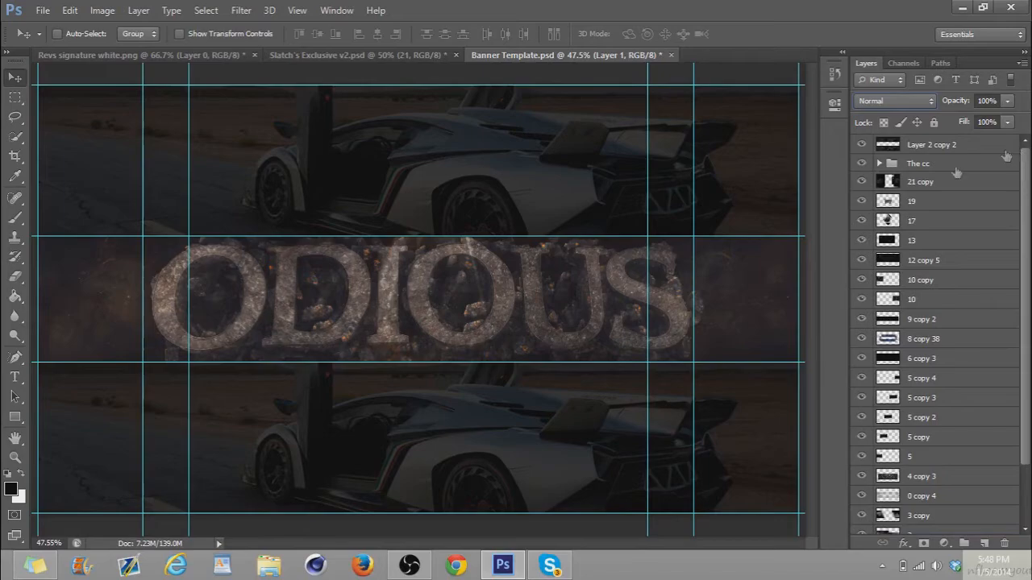
click(898, 164)
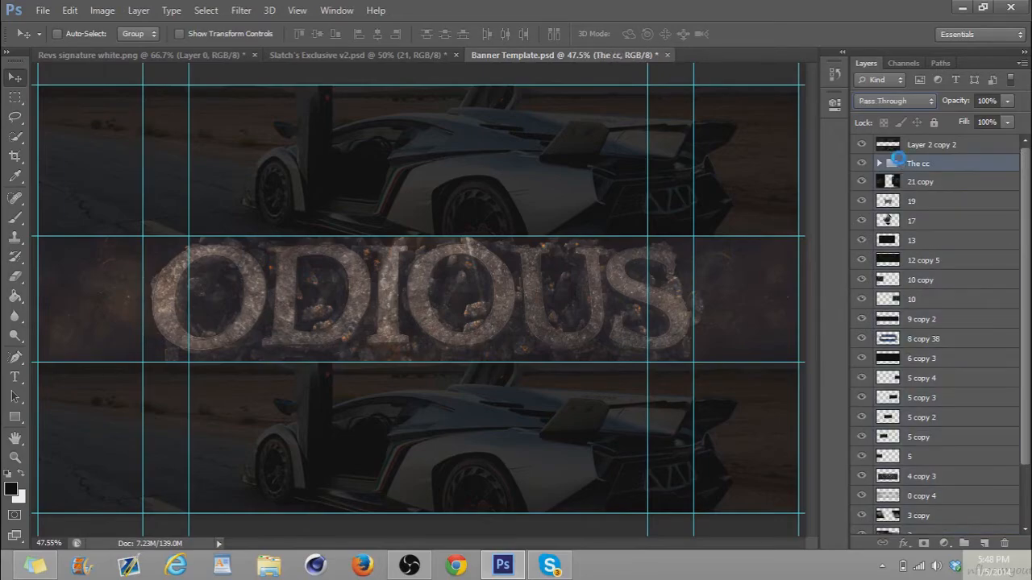
key(ctrl+e)
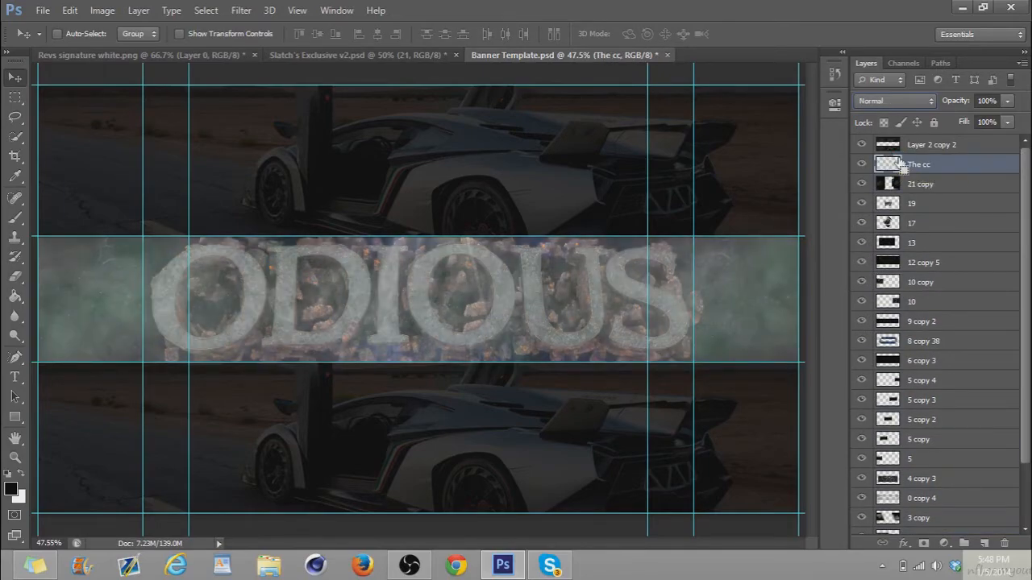
key(ctrl+z)
Merge everything from The cc group down to Layer 1 into a single layer, leaving out Layer 2 copy 2
click(901, 164)
drag(1029, 207, 1029, 420)
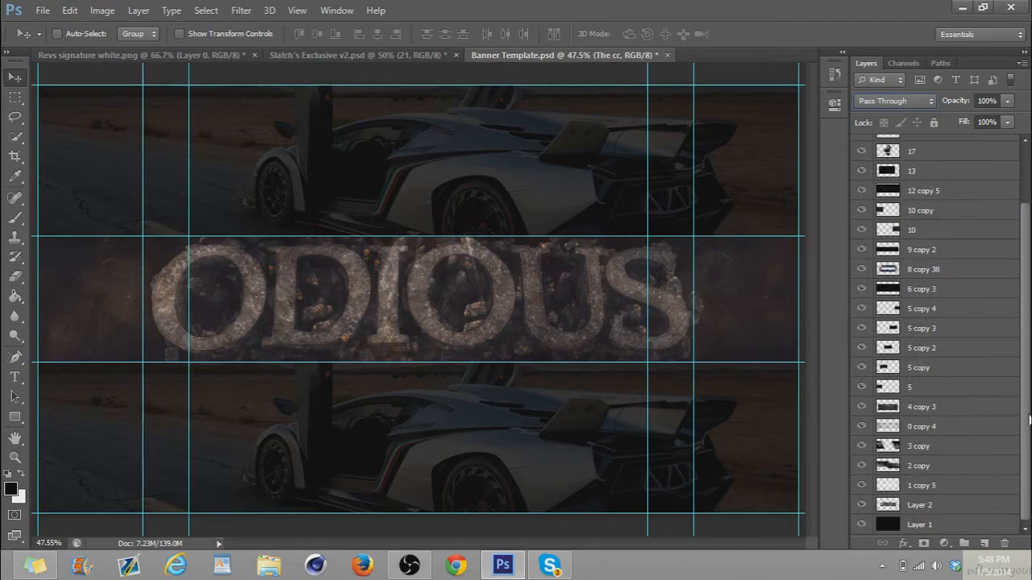
shift+click(927, 525)
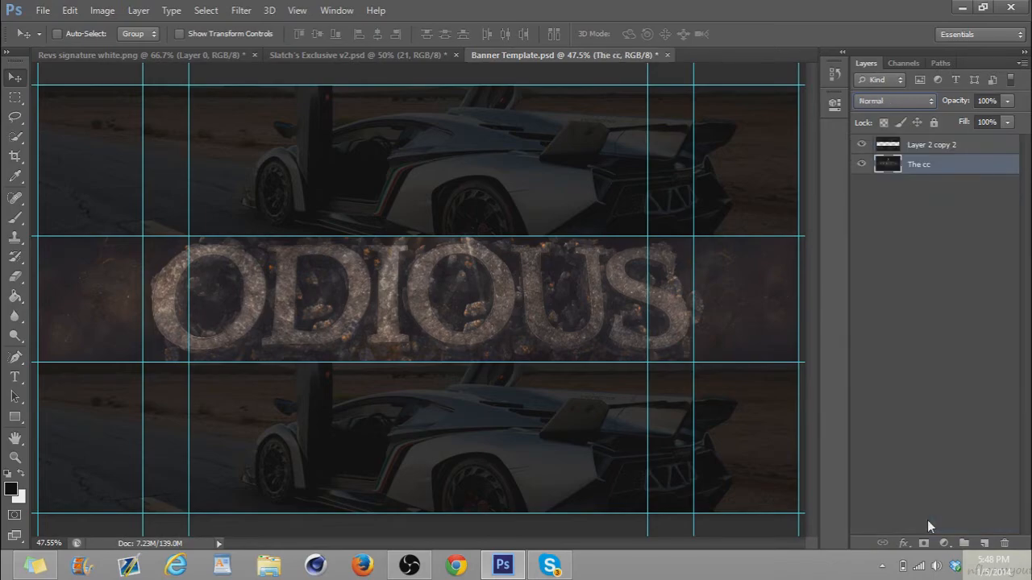
Duplicate the merged banner layer and exclude the red channel in the copy's blending options, keeping green and blue
key(ctrl+j)
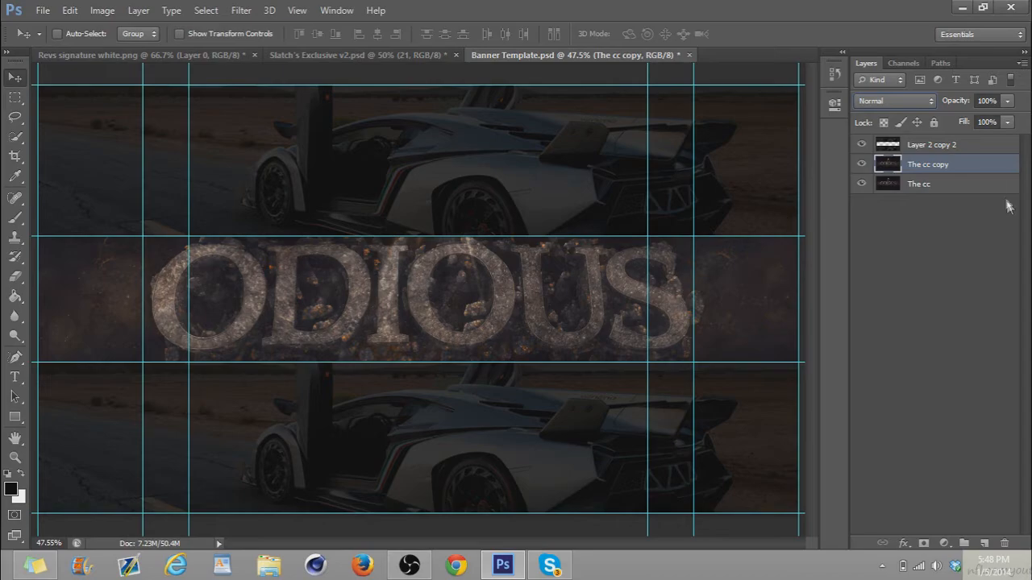
double_click(998, 172)
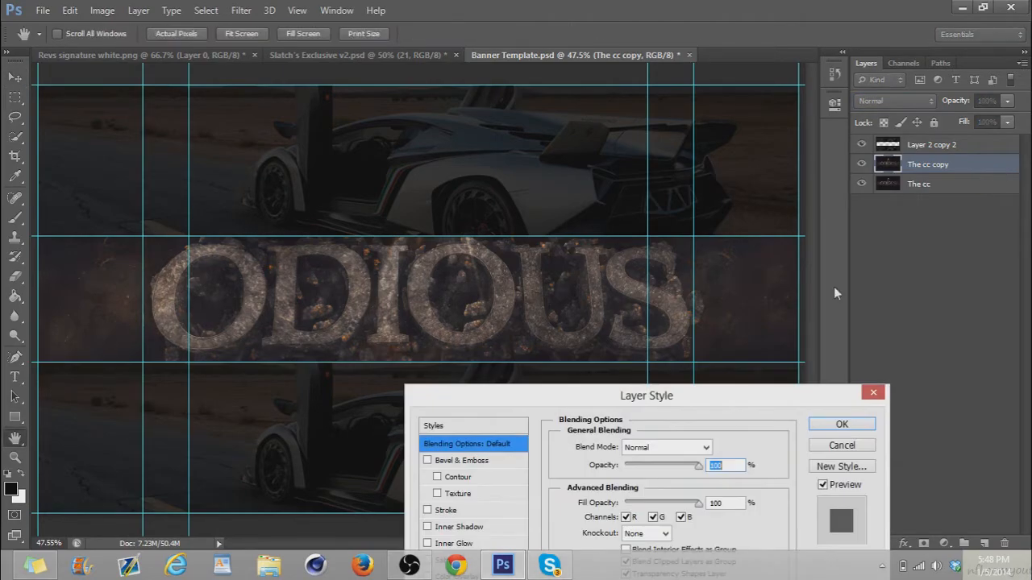
click(652, 517)
click(681, 518)
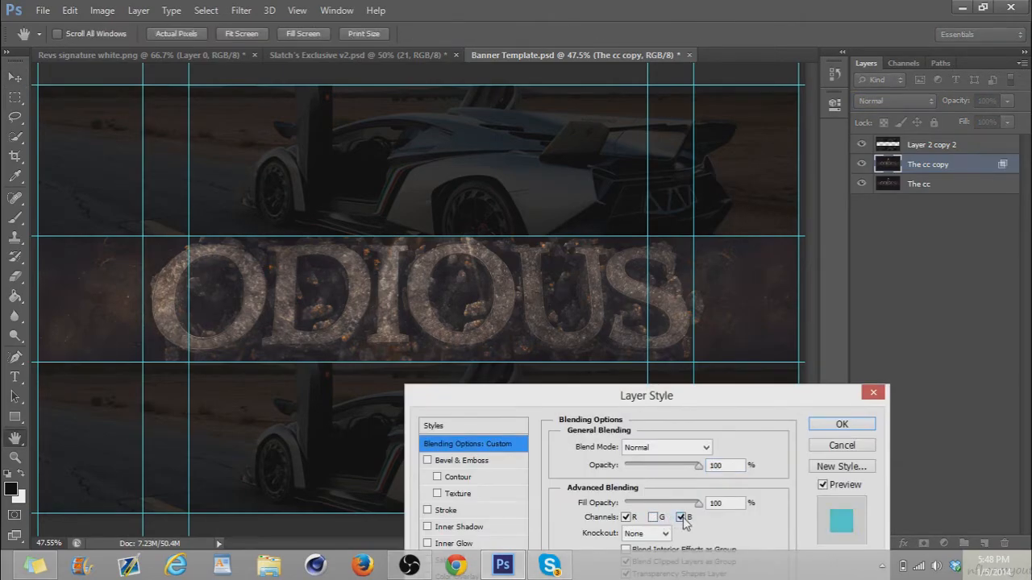
click(682, 518)
click(627, 518)
click(653, 519)
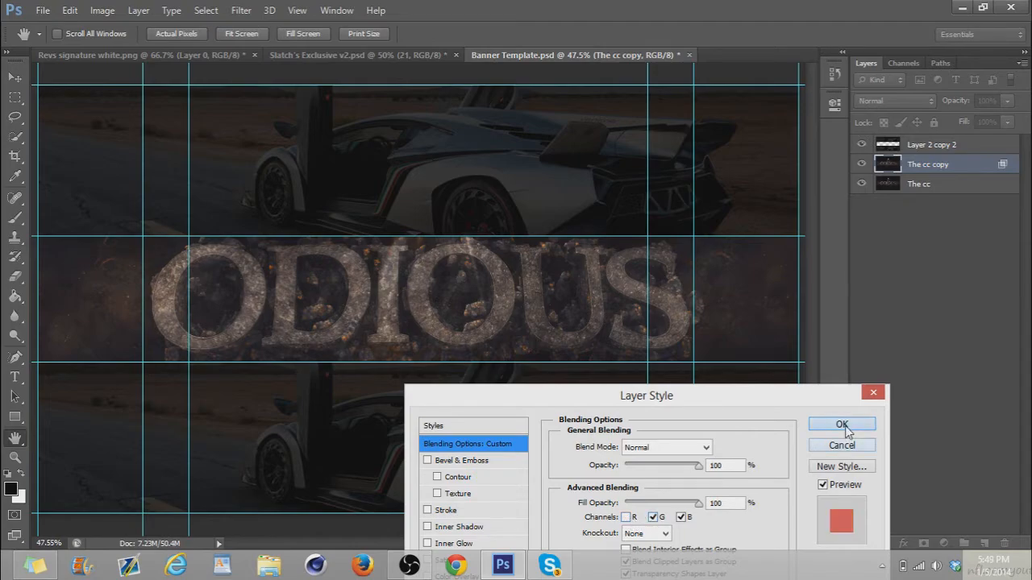
click(842, 426)
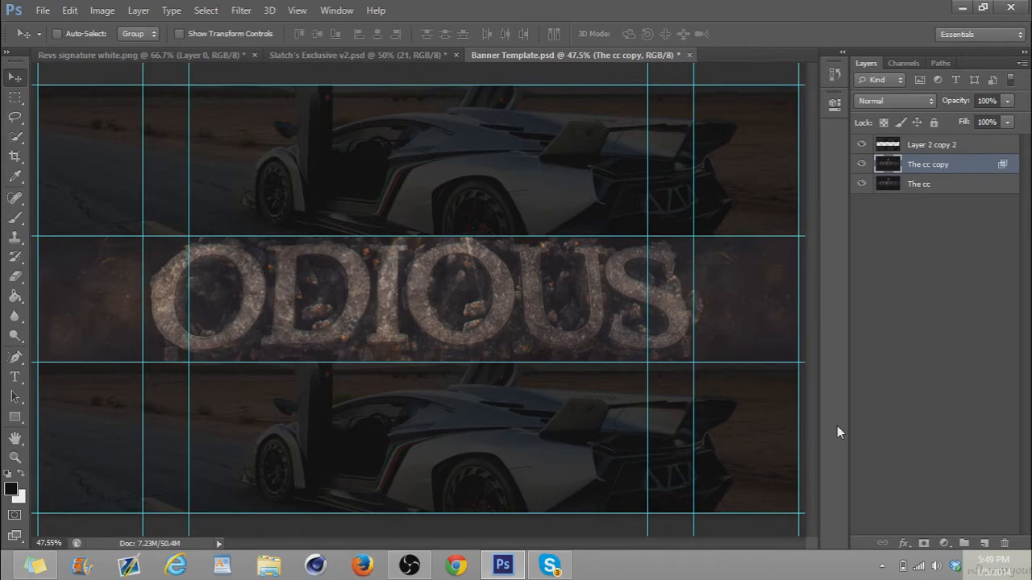
Merge The cc copy with The cc and apply a 2.2 pixel Gaussian Blur to a duplicate of the result
shift+click(887, 182)
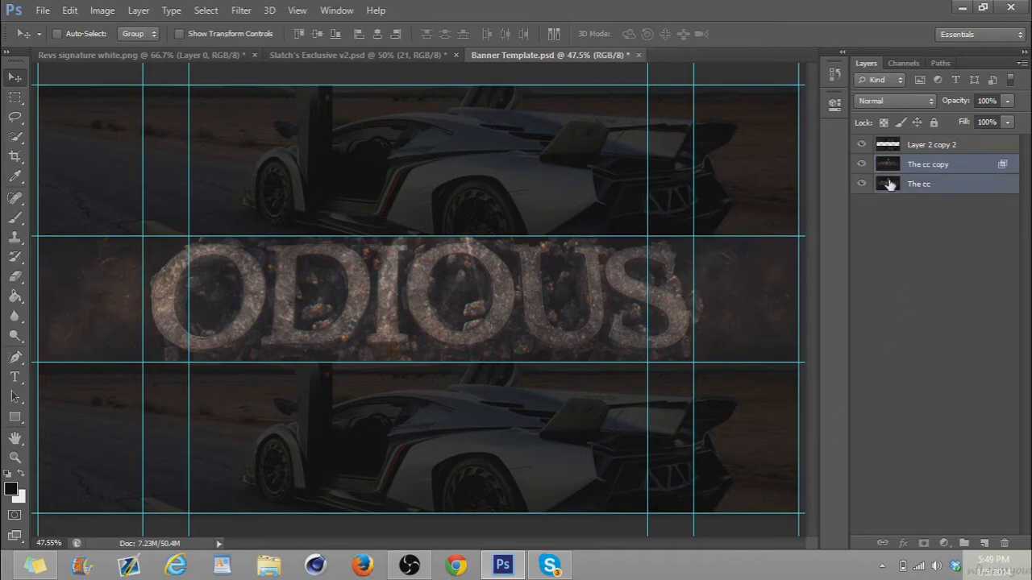
key(ctrl+e)
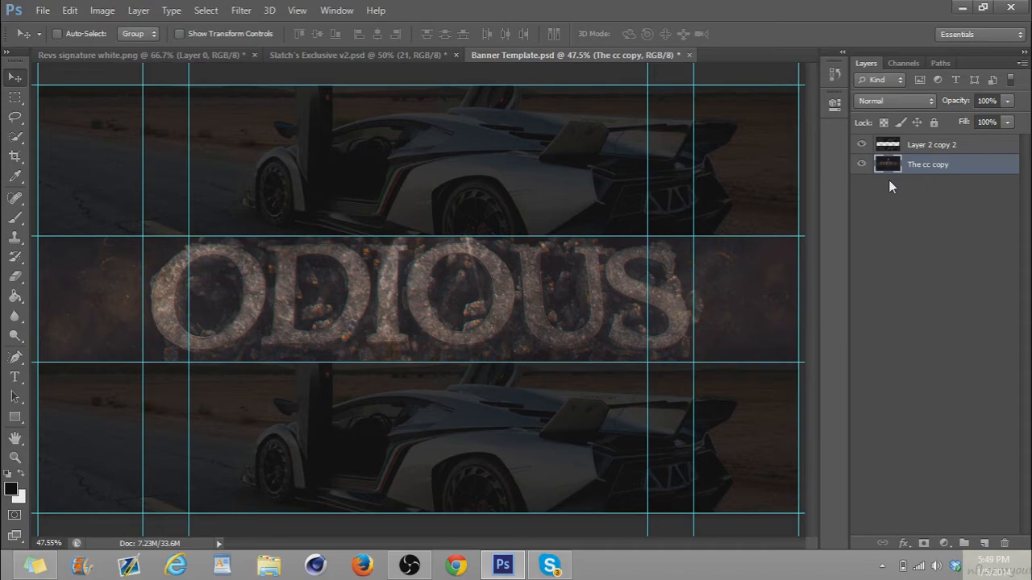
key(ctrl+j)
click(255, 8)
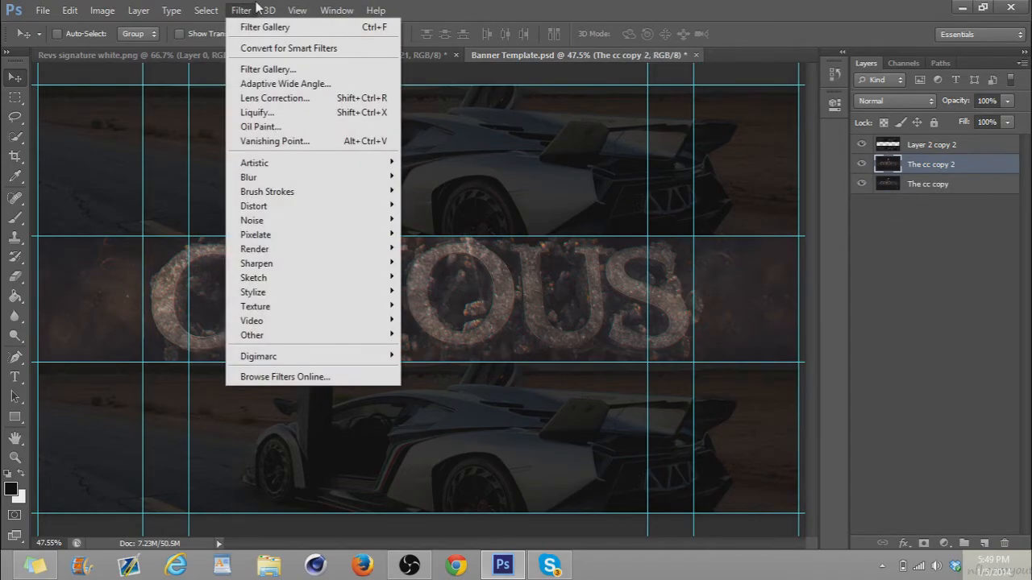
mouse_move(247, 177)
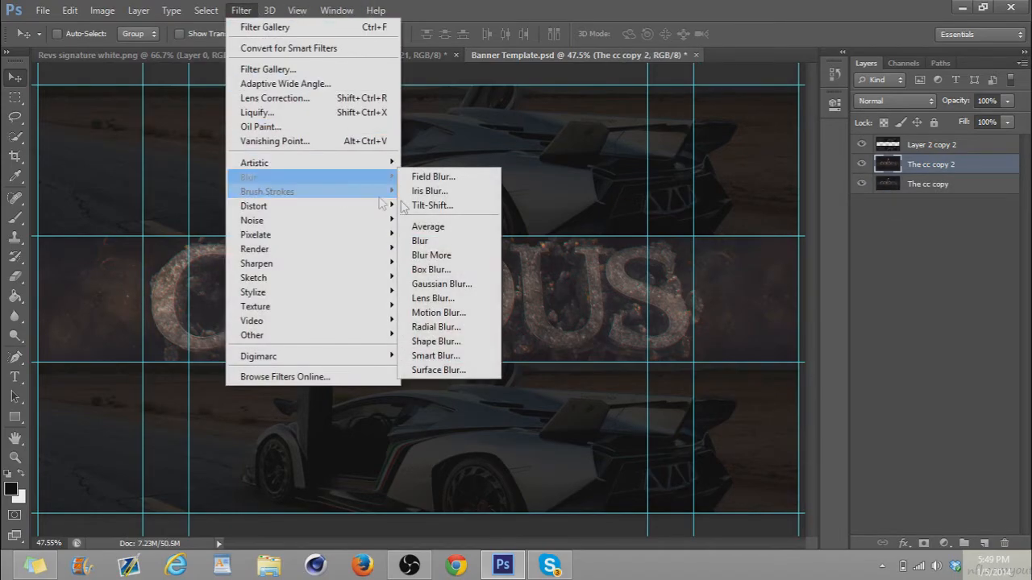
click(443, 288)
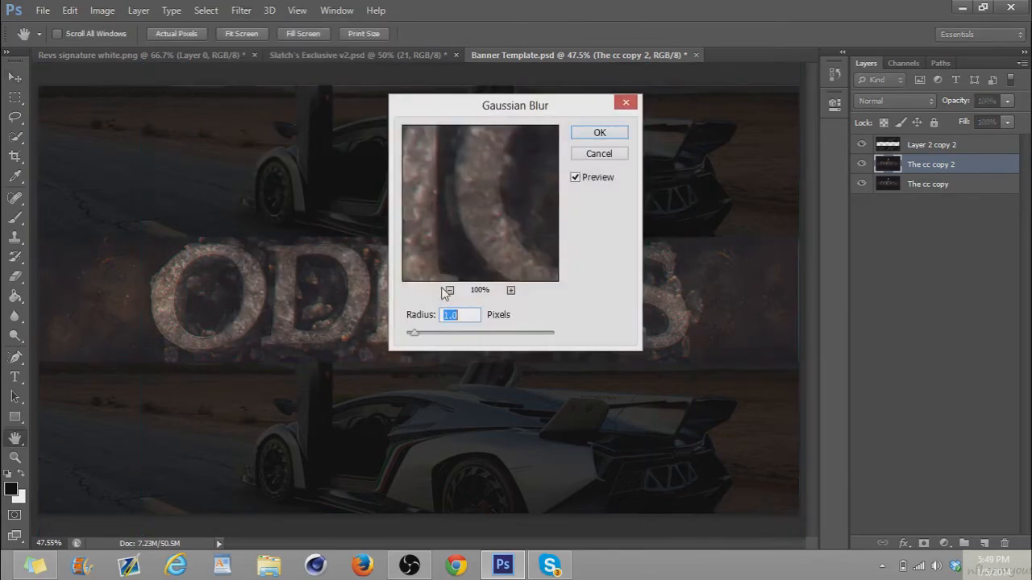
text(2.2)
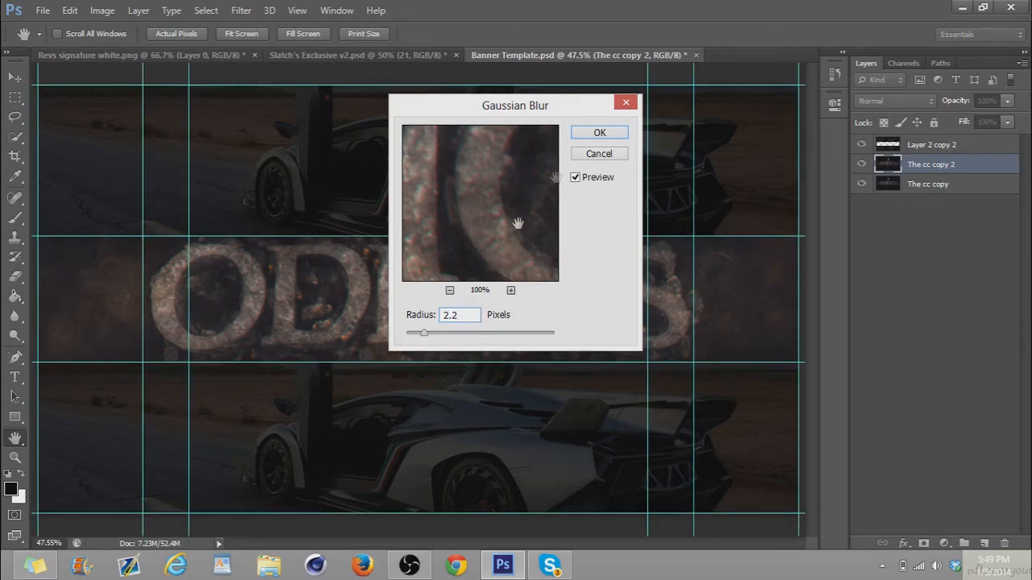
click(599, 132)
Erase the blurred copy over both ends of the banner band with the 370 px soft Eraser at 100% opacity
click(14, 278)
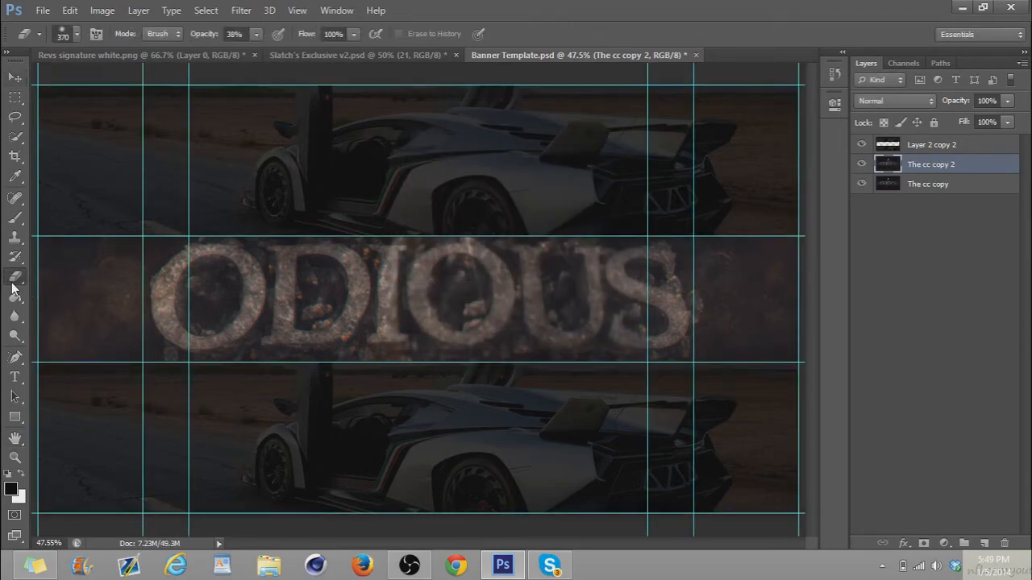
mouse_move(53, 327)
mouse_down()
mouse_move(115, 172)
mouse_move(144, 185)
mouse_move(94, 249)
mouse_up()
key(0)
mouse_move(64, 362)
mouse_down()
mouse_move(80, 276)
mouse_move(117, 226)
mouse_move(87, 264)
mouse_move(95, 363)
mouse_up()
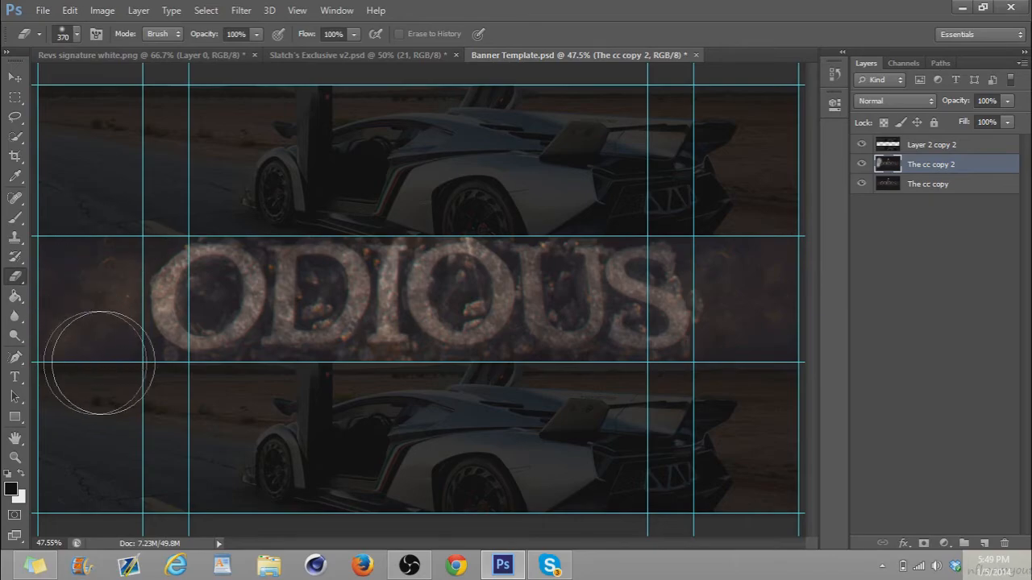
mouse_move(779, 339)
mouse_down()
mouse_move(781, 204)
mouse_move(743, 282)
mouse_move(763, 362)
mouse_up()
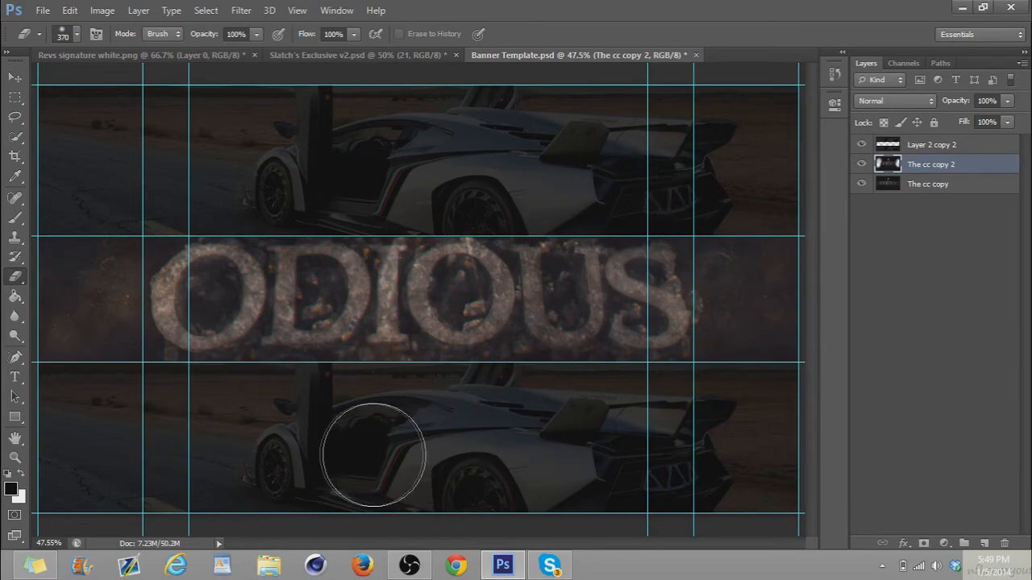
Erase more of the blurred copy over the ODIOUS letters with a 125 px Eraser and set the layer's opacity to 86%
click(78, 35)
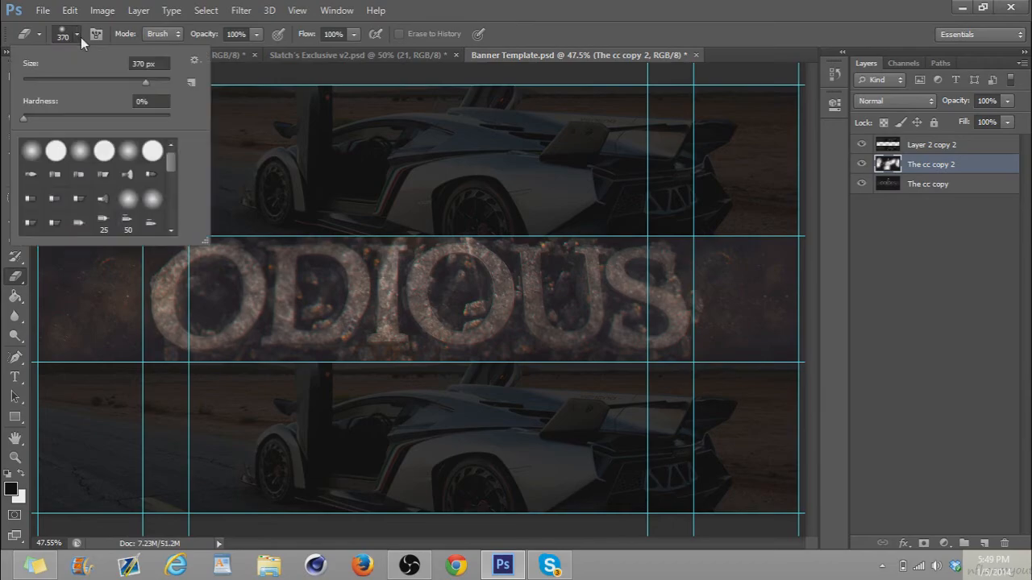
click(81, 83)
drag(92, 79, 119, 78)
click(294, 303)
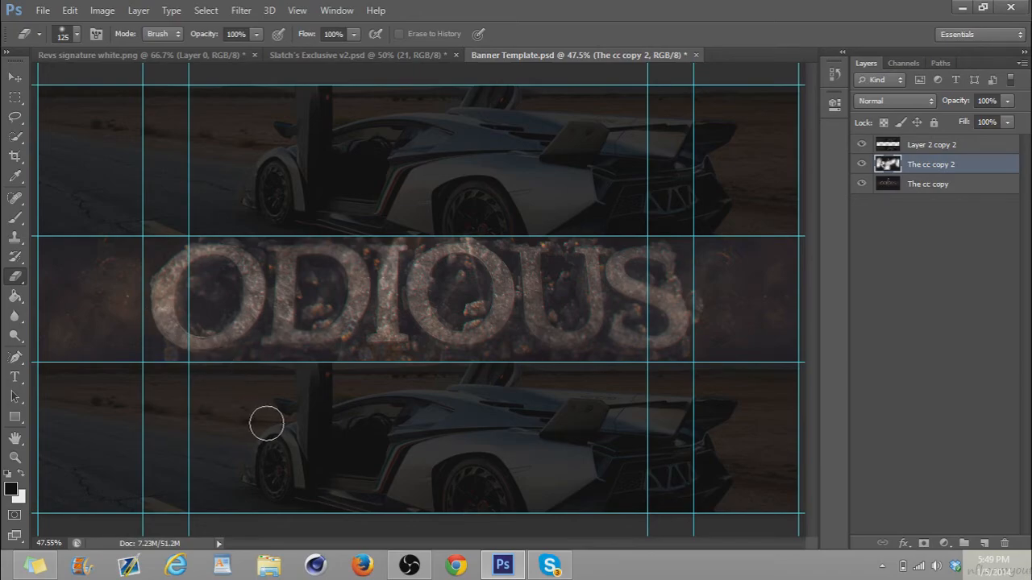
click(633, 275)
drag(972, 102, 951, 157)
Merge the two The cc layers and apply a Radial Blur with amount 10, Zoom method and Best quality to a duplicate
shift+click(922, 185)
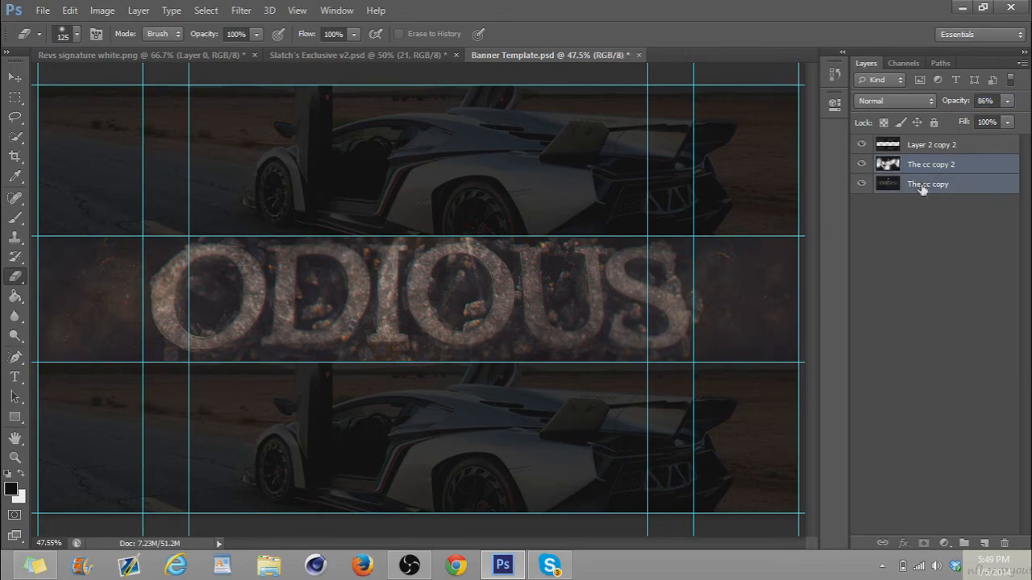
key(ctrl+e)
key(ctrl+j)
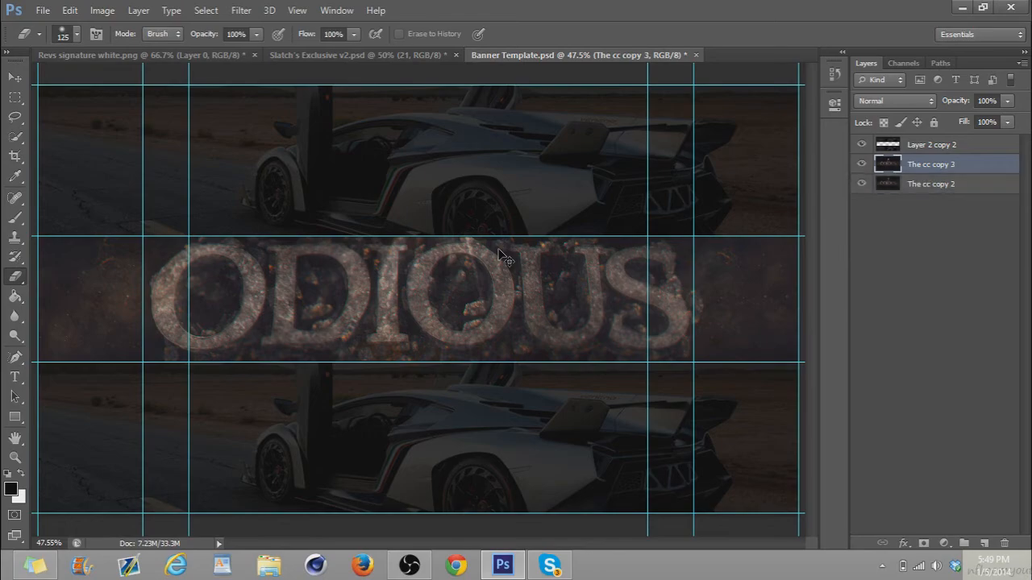
click(241, 10)
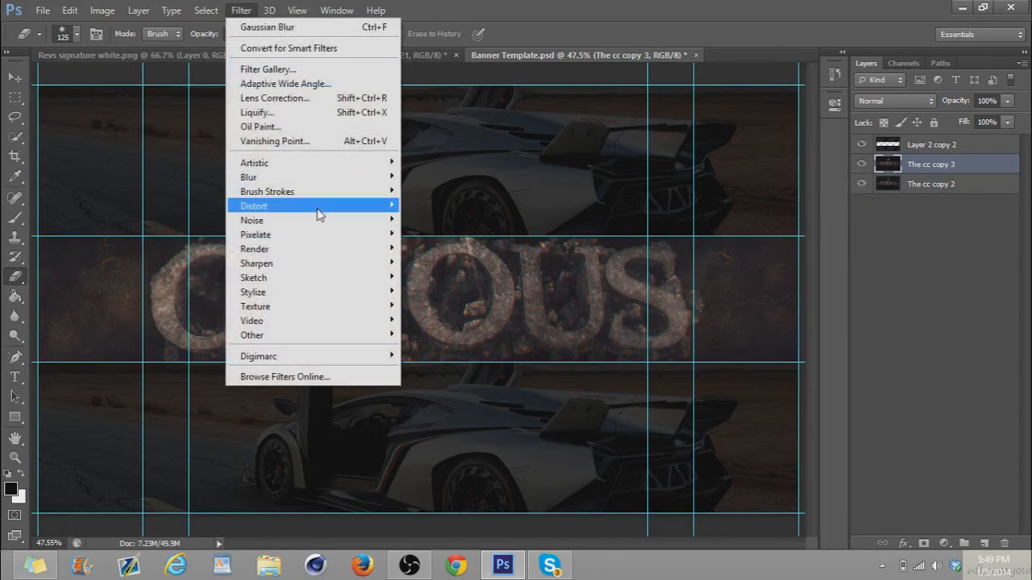
mouse_move(316, 180)
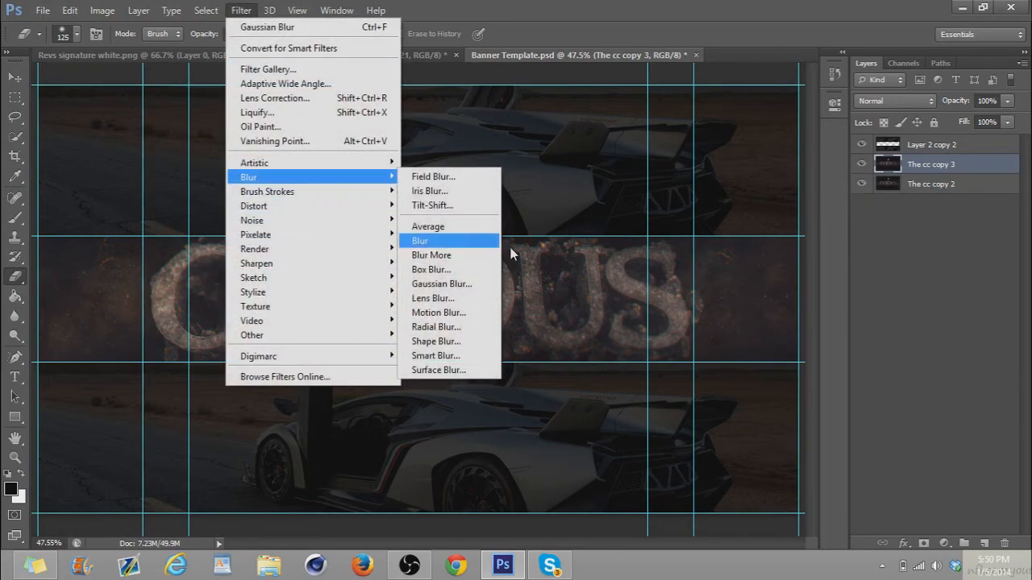
click(452, 327)
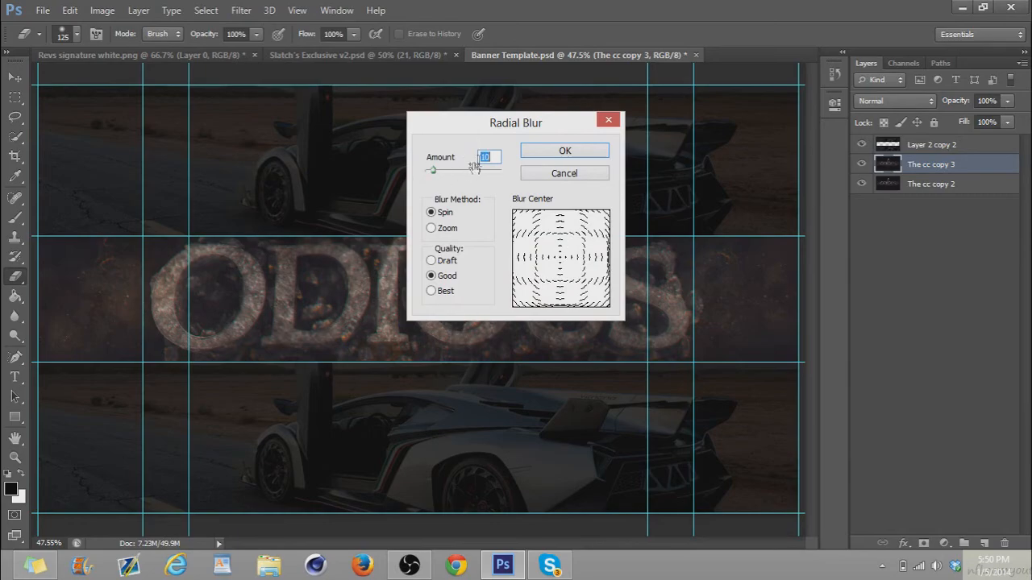
click(439, 229)
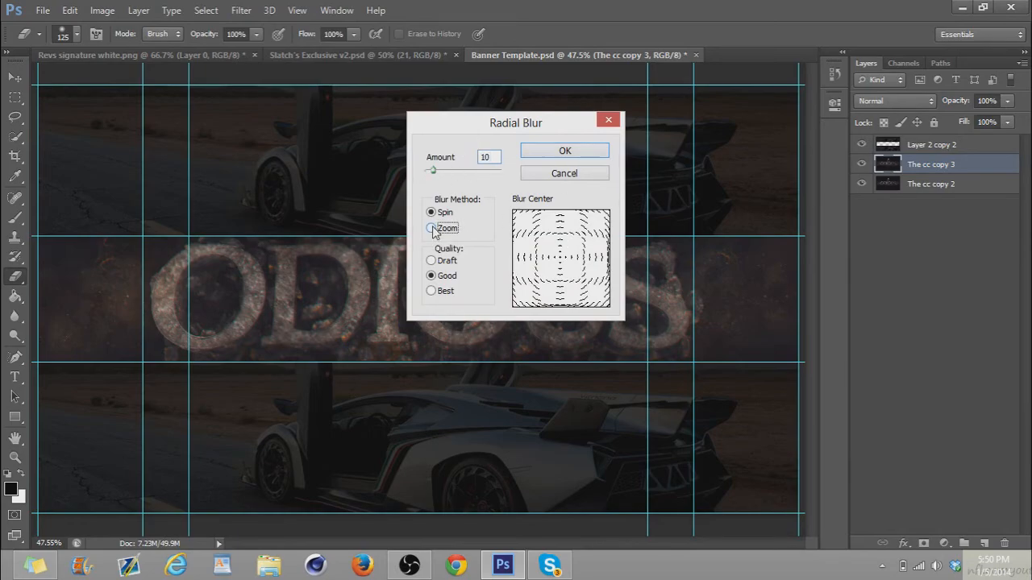
click(431, 290)
click(574, 157)
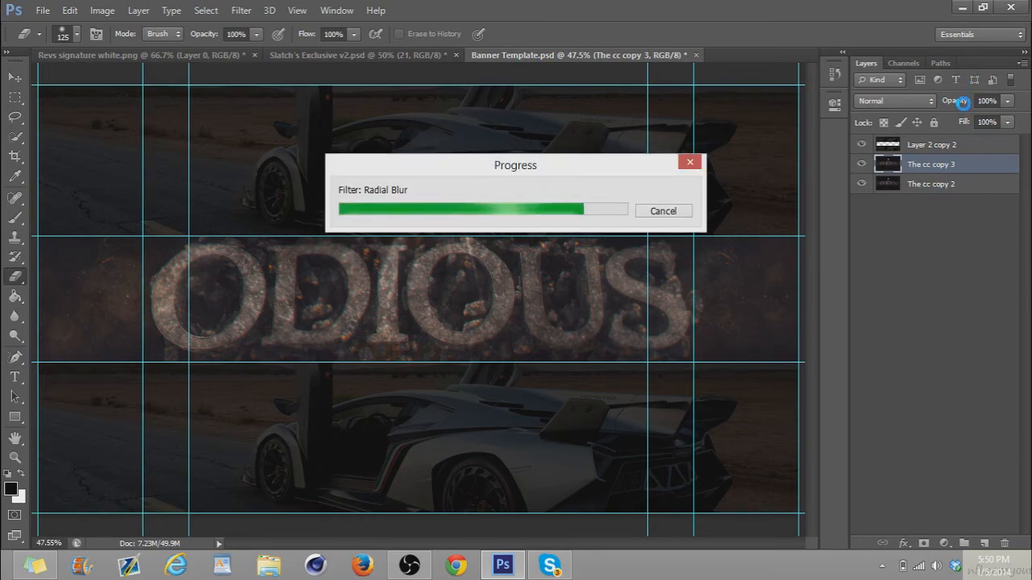
Set the radial-blurred copy to 40% opacity and erase it over the middle of the ODIOUS text with a 473 px Eraser
drag(963, 107, 921, 105)
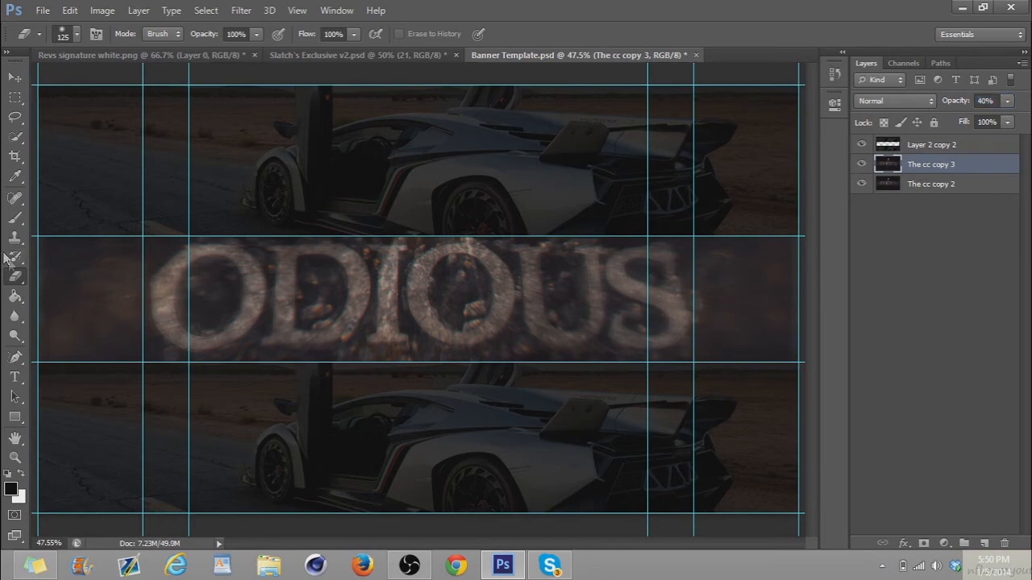
click(76, 34)
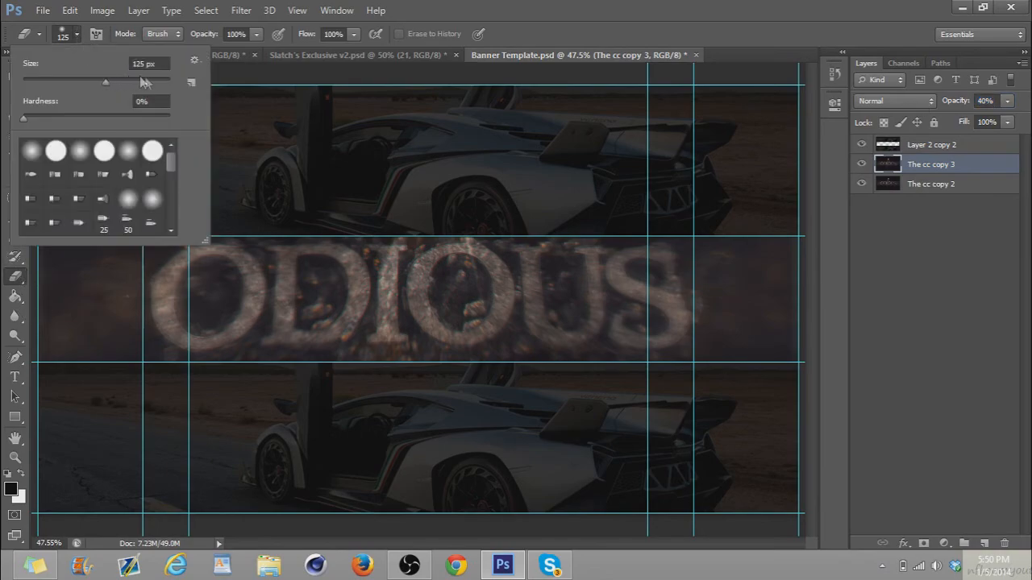
drag(140, 78, 153, 78)
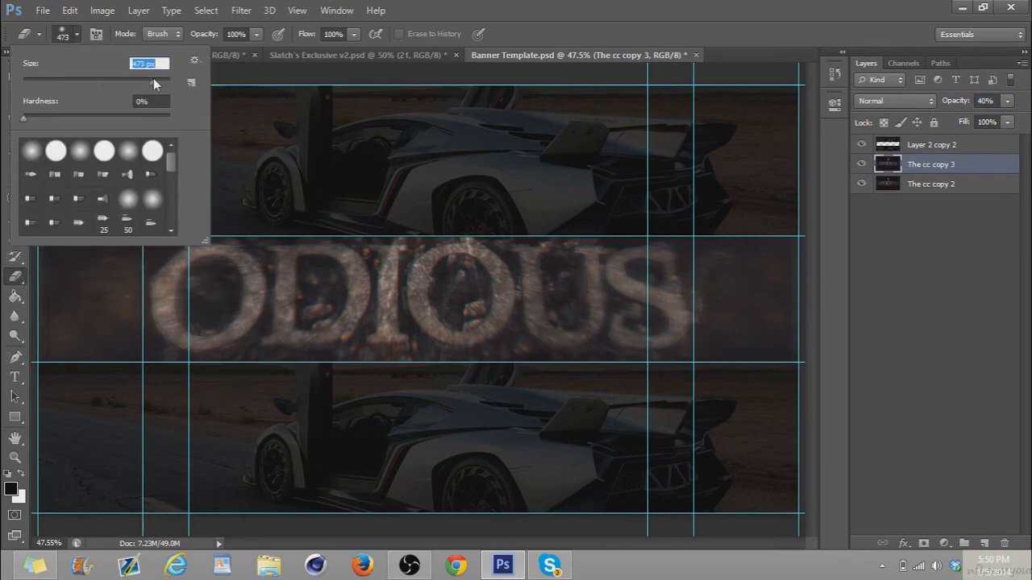
click(277, 305)
mouse_move(565, 303)
mouse_down()
mouse_move(258, 308)
mouse_move(278, 308)
mouse_up()
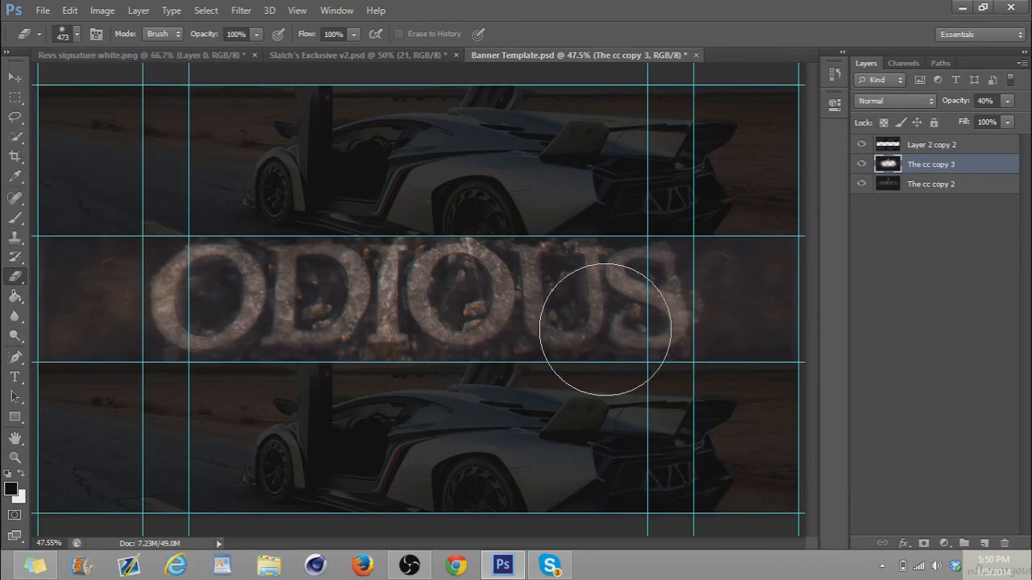
Copy the signature from Revs signature white.png into the banner beside the lower end of the S and set its opacity to 34%
click(15, 77)
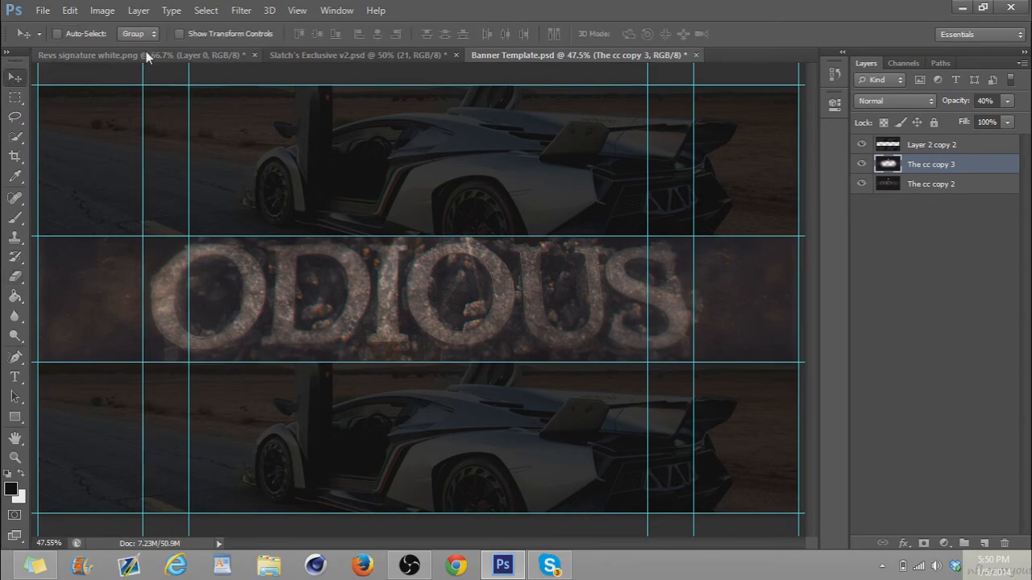
click(146, 53)
mouse_move(552, 63)
mouse_down()
mouse_move(583, 113)
mouse_move(647, 315)
mouse_up()
mouse_move(504, 306)
mouse_down()
mouse_move(810, 357)
mouse_move(786, 339)
mouse_up()
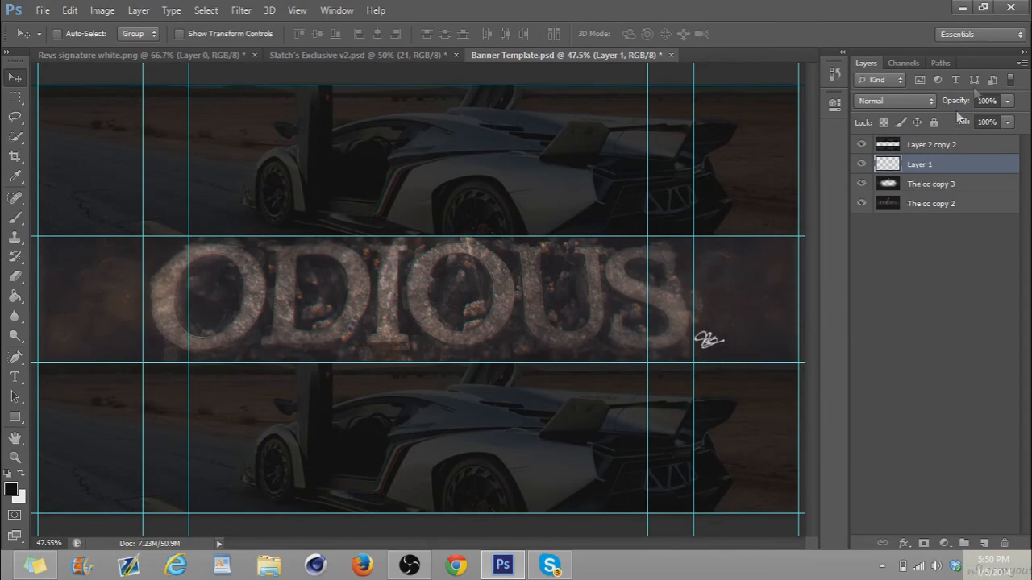
drag(957, 108, 917, 109)
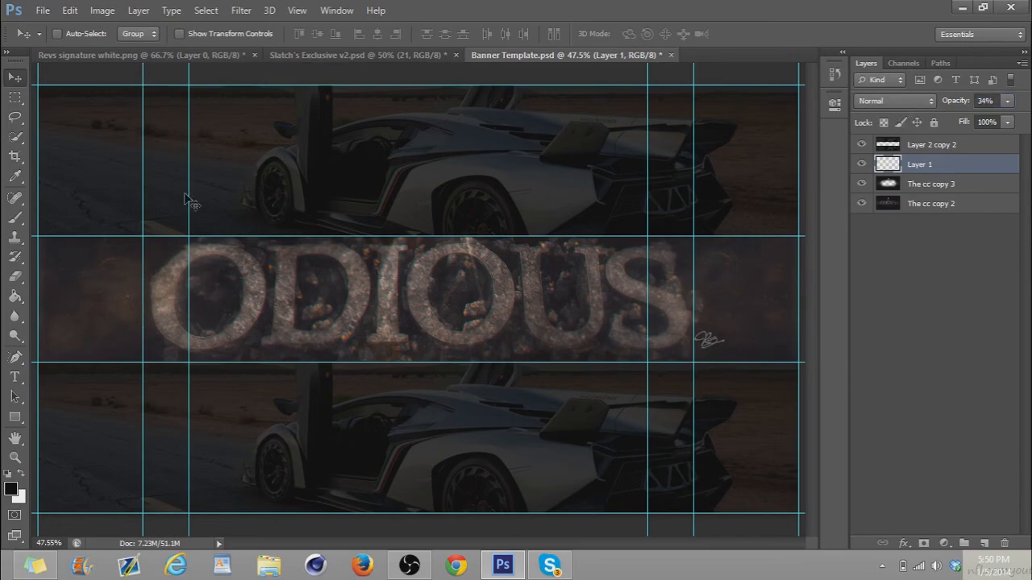
Open the Save for Web export for the finished banner
click(42, 10)
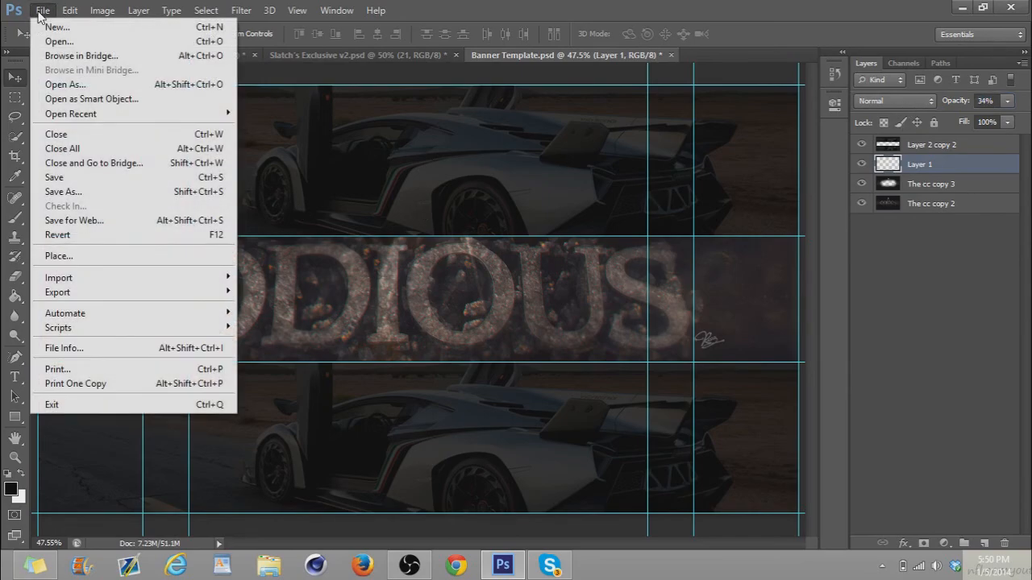
click(127, 222)
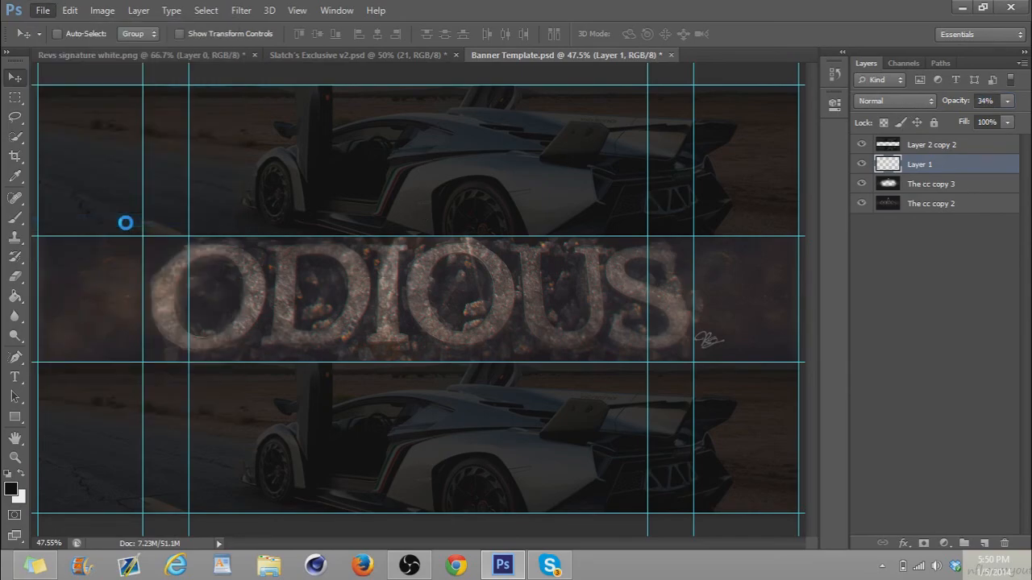